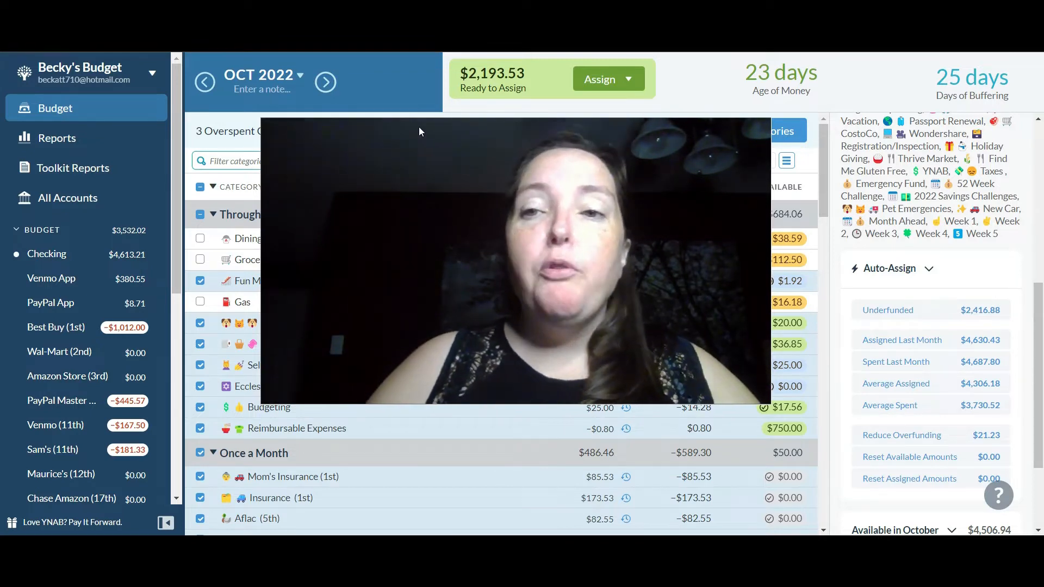
drag(821, 155, 826, 458)
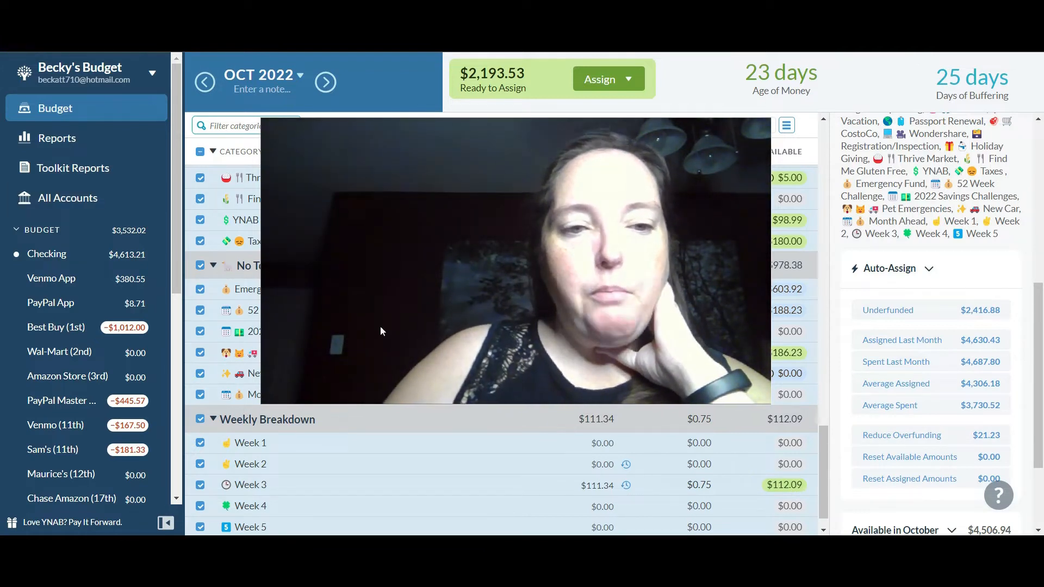
drag(767, 405, 430, 202)
drag(366, 175, 133, 122)
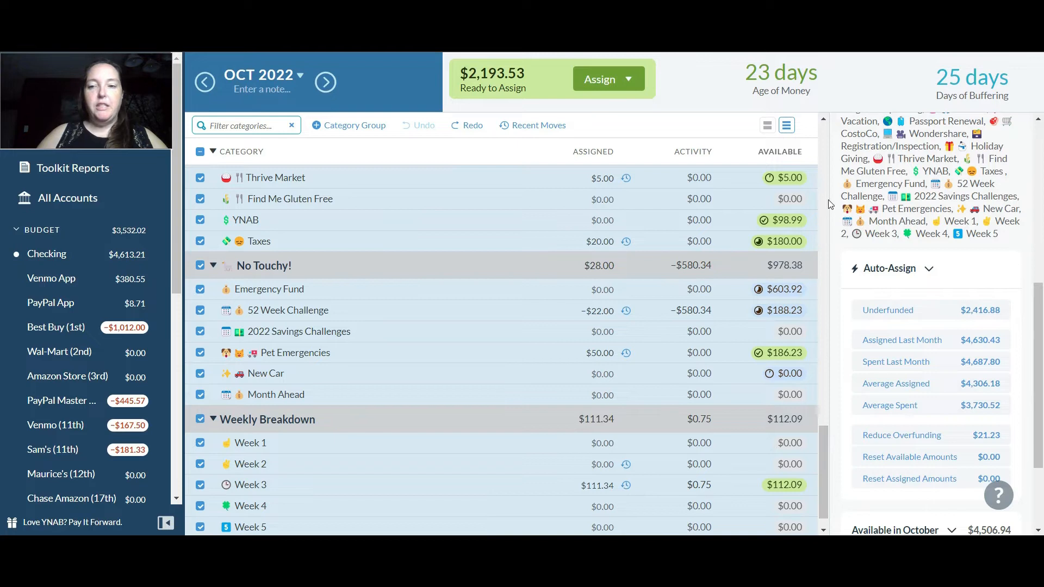
click(817, 418)
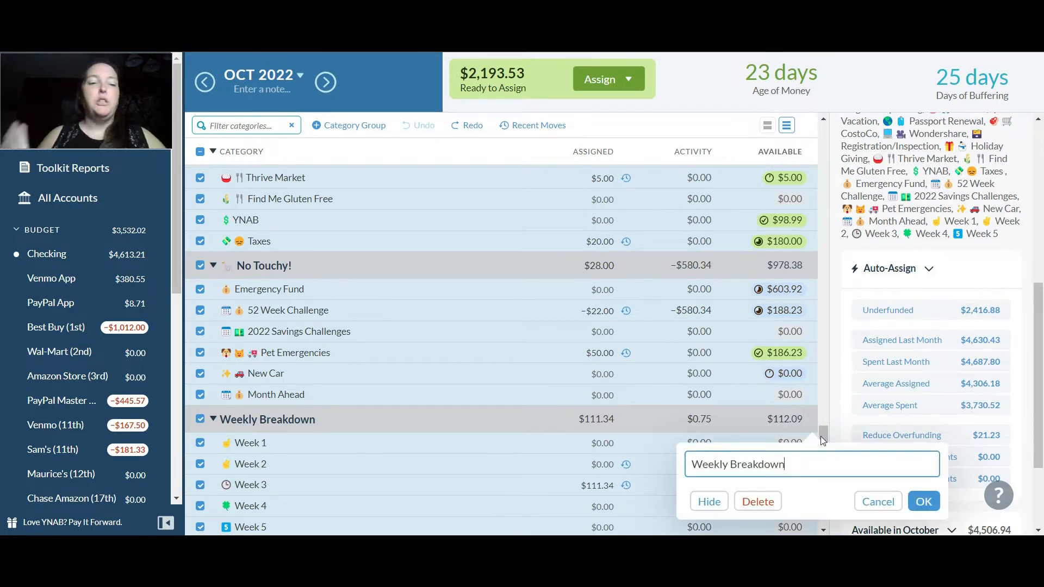
click(826, 436)
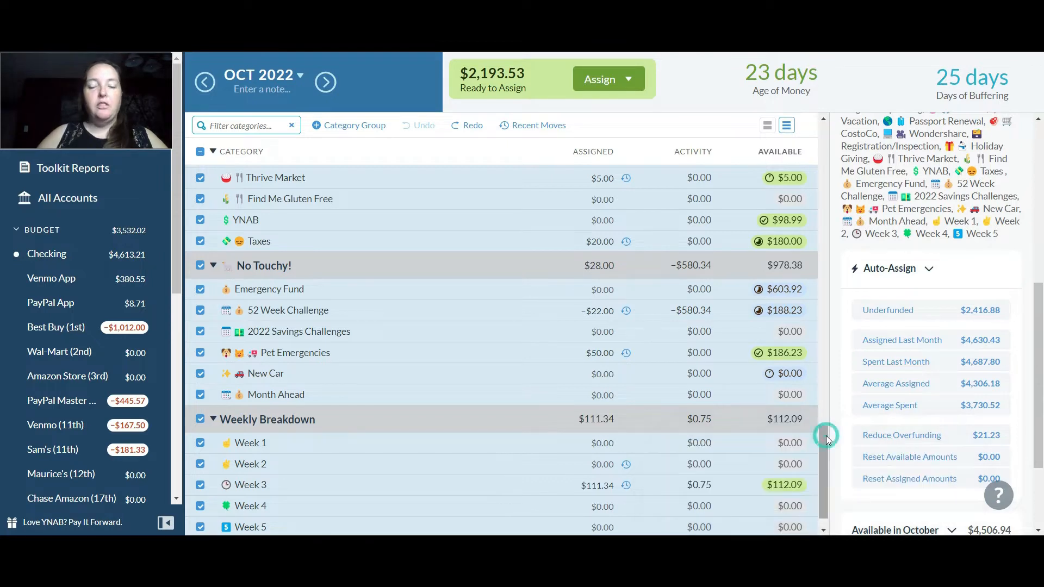
Reset the available amounts of all selected October 2022 categories, leaving the three overspent categories out of the selection
drag(826, 436, 819, 145)
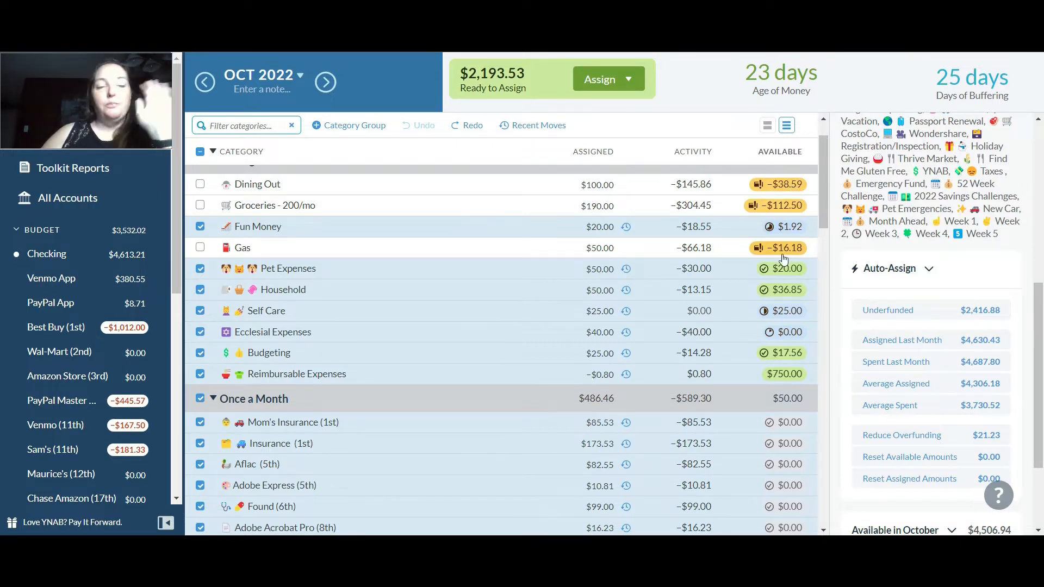
mouse_move(784, 258)
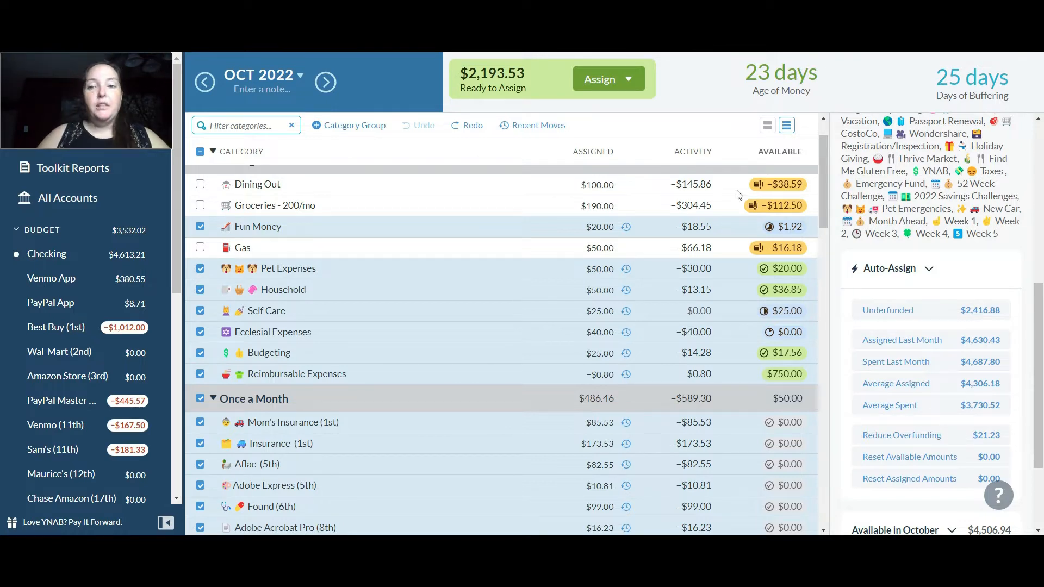
mouse_move(765, 213)
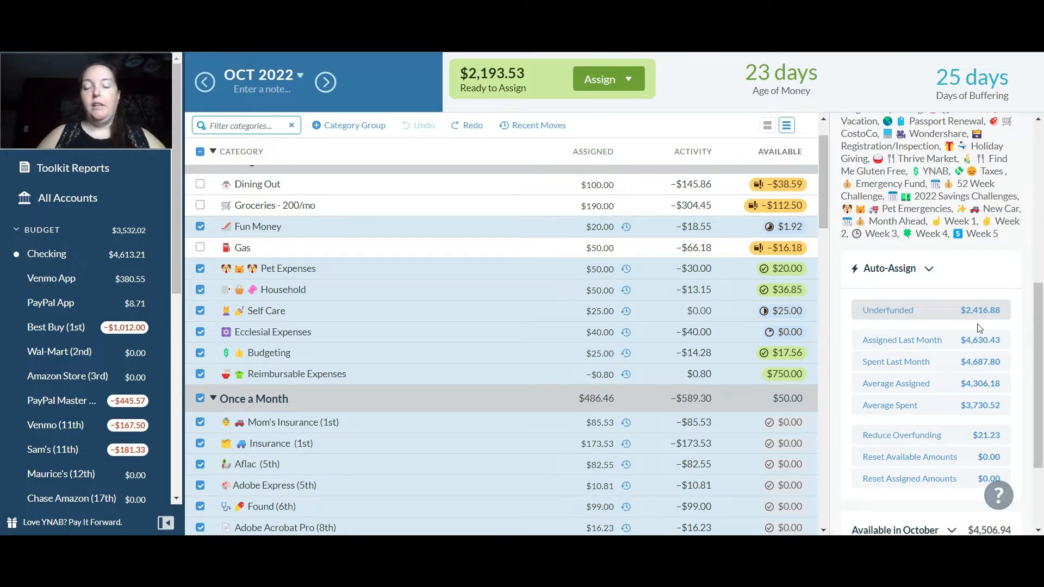
drag(1040, 334, 1040, 391)
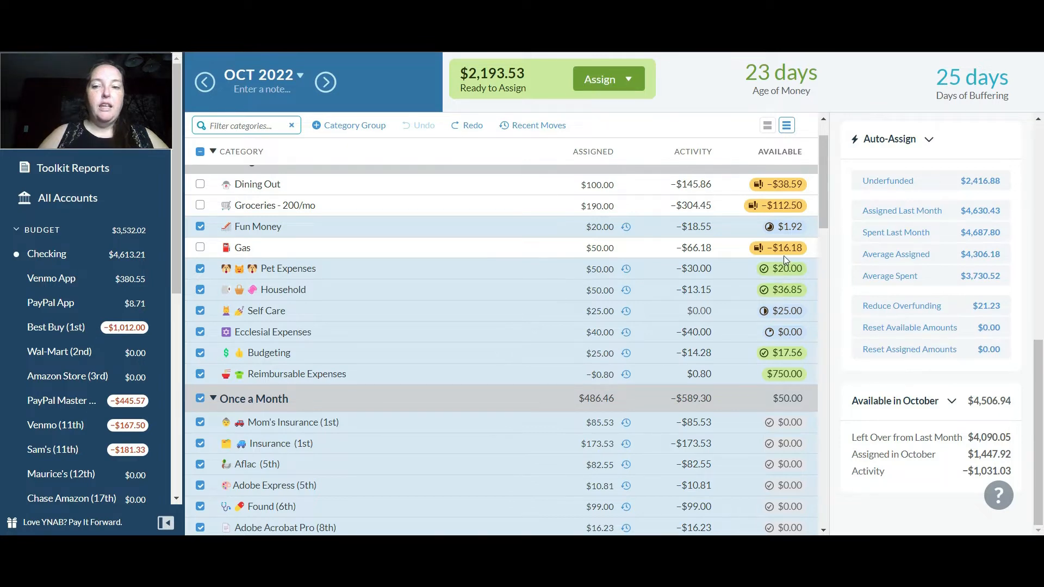
click(887, 329)
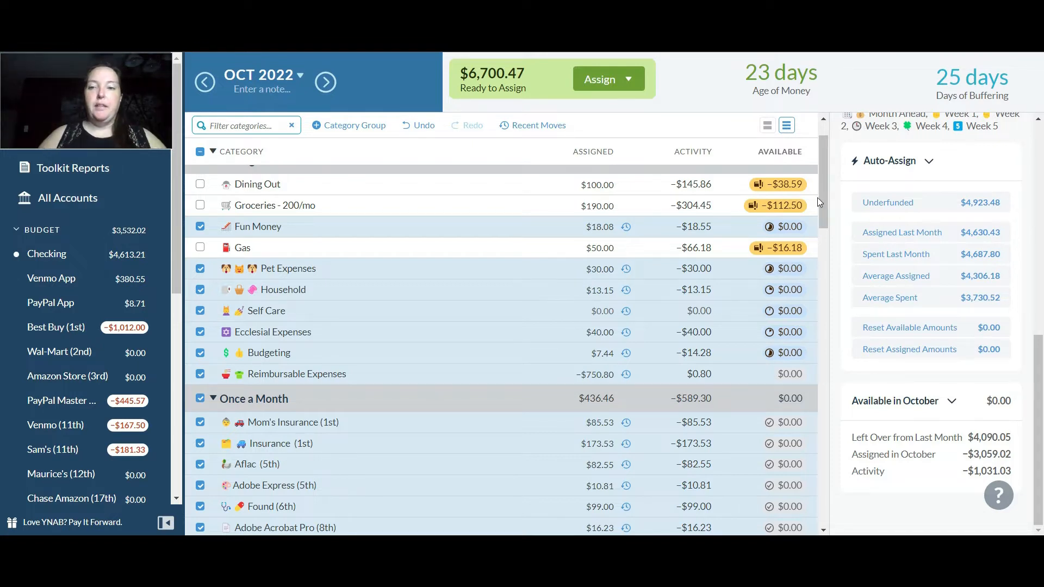
Assign $200.00 to Dining Out and add $150 to the amount assigned to Groceries
scroll(822, 205, up, 2)
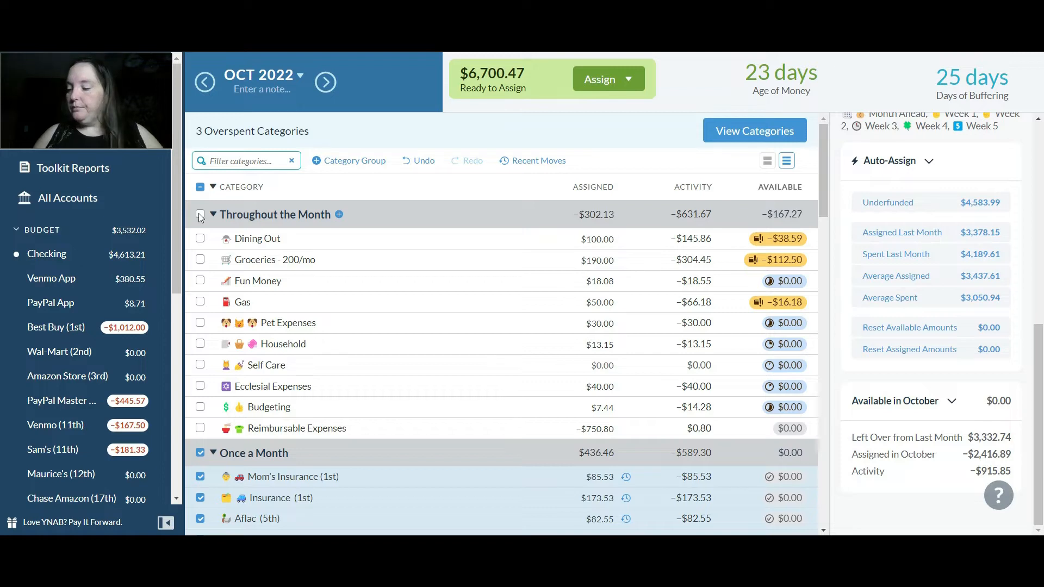
click(604, 235)
text(200)
key(Return)
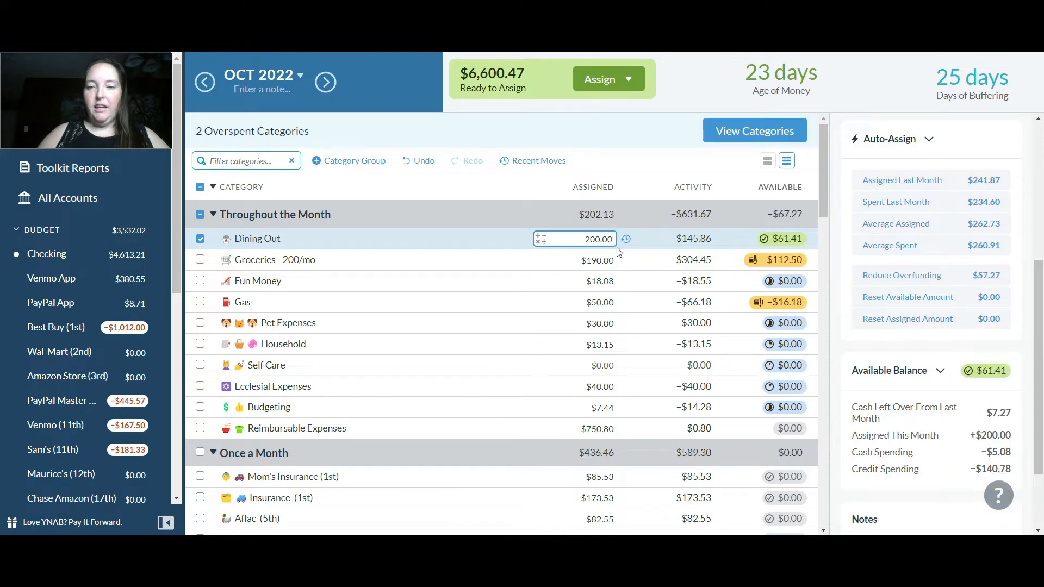
click(606, 259)
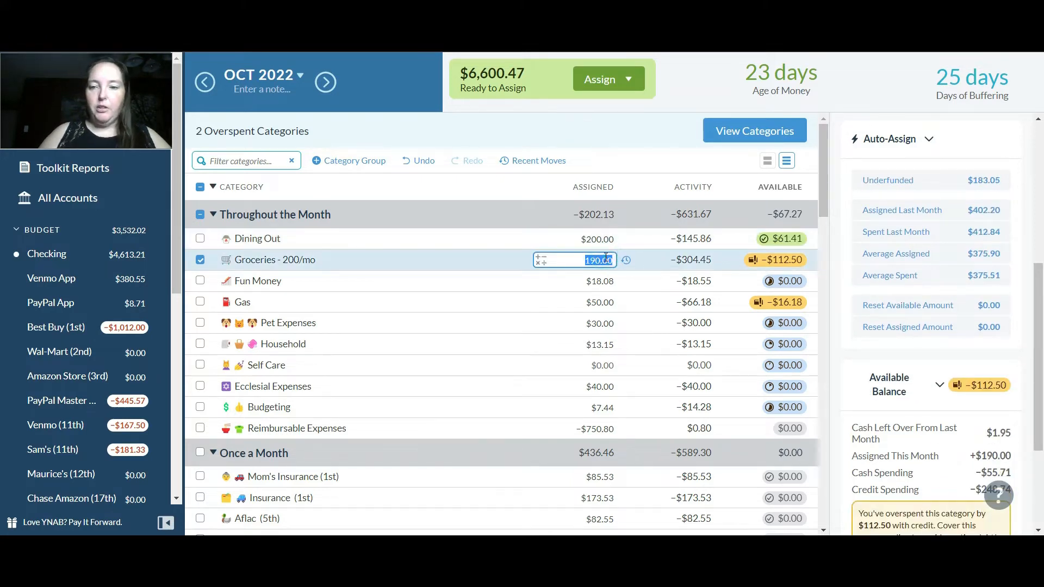
text(+150)
key(Return)
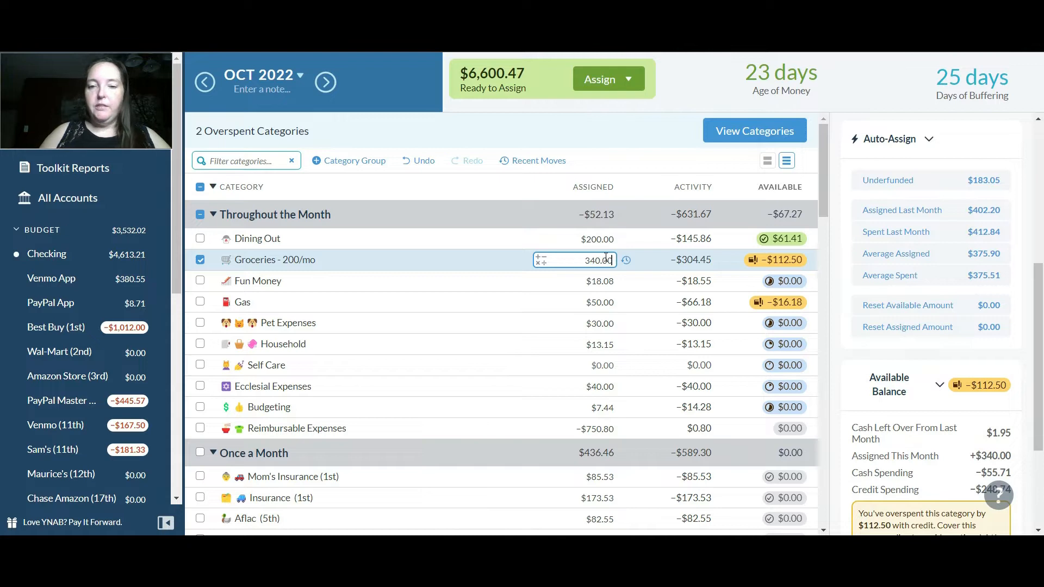
Add $50 to the amount assigned to Gas, then deselect the category
click(597, 298)
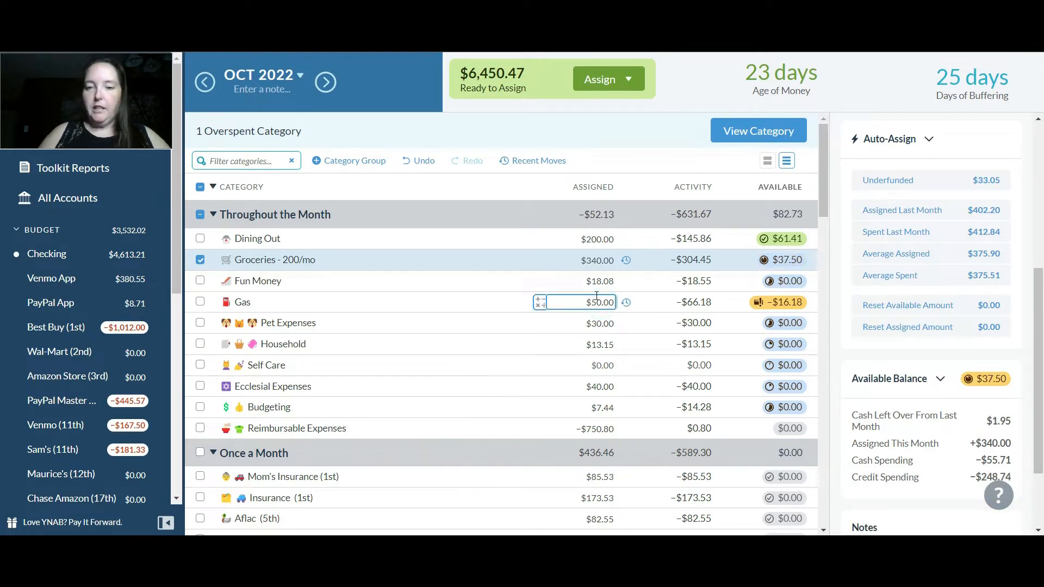
click(597, 298)
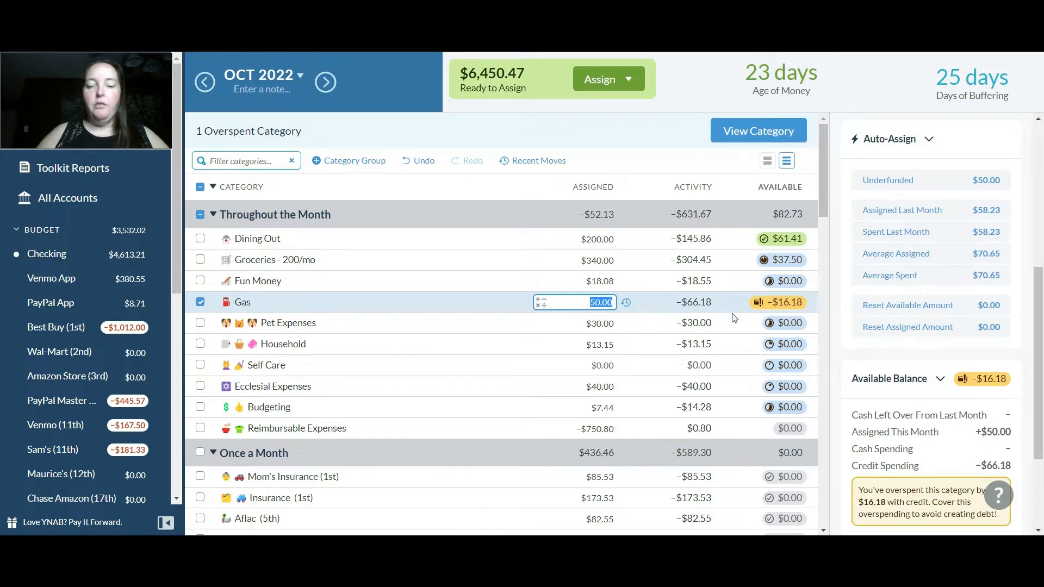
key(End)
text(+50)
key(Return)
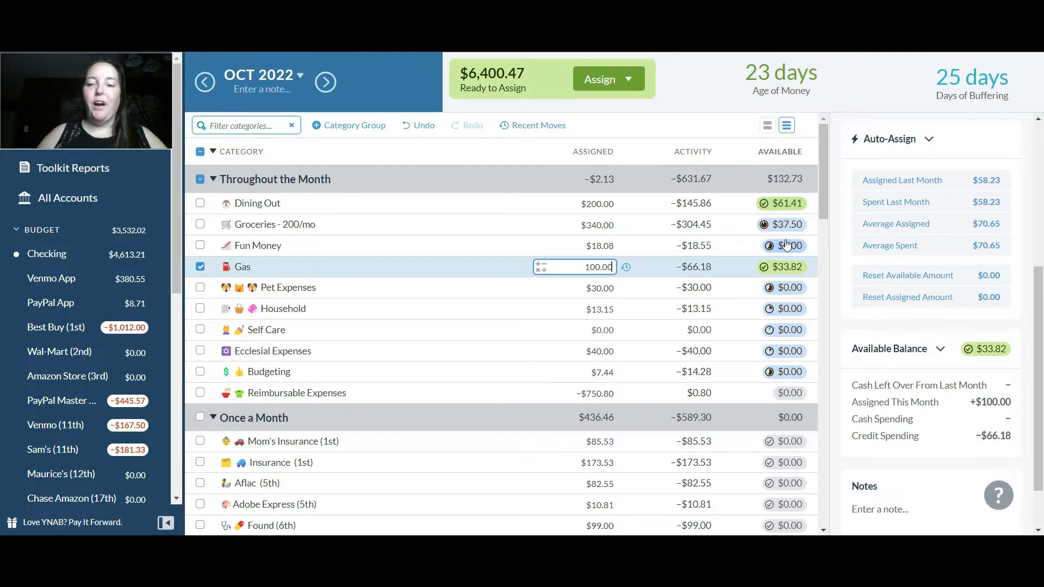
mouse_move(794, 231)
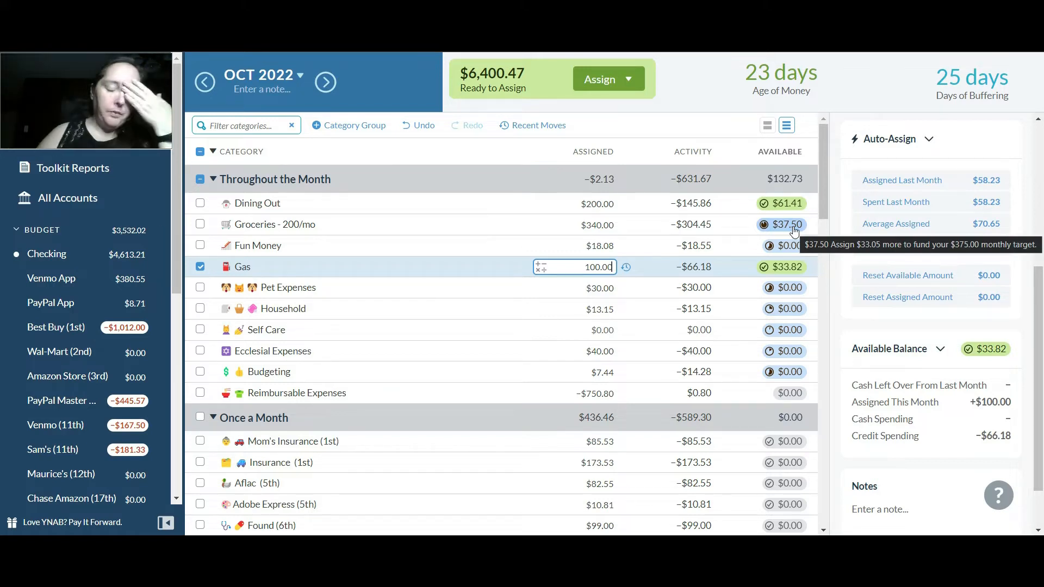
key(Return)
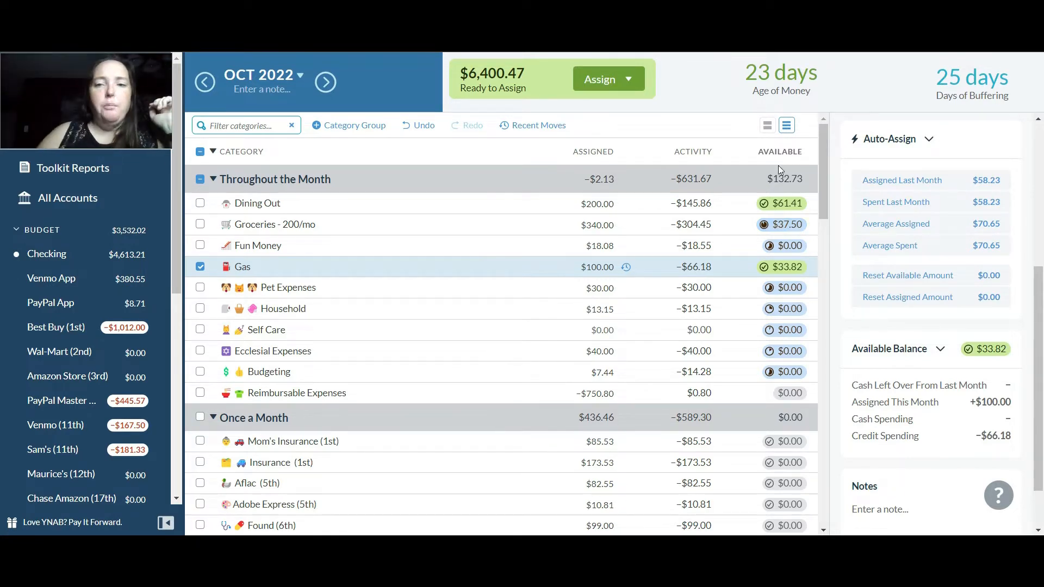
mouse_move(780, 210)
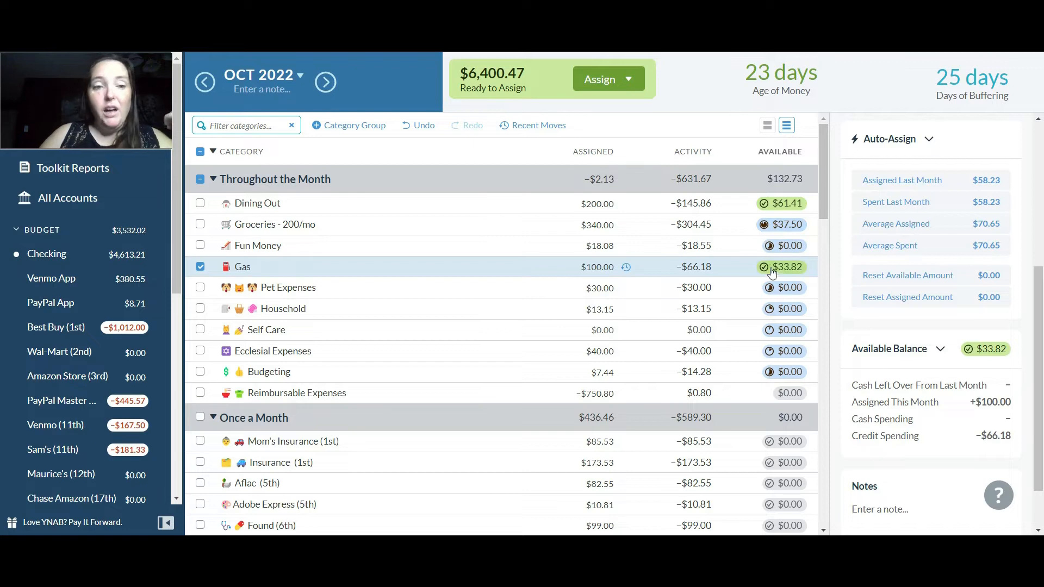
mouse_move(788, 272)
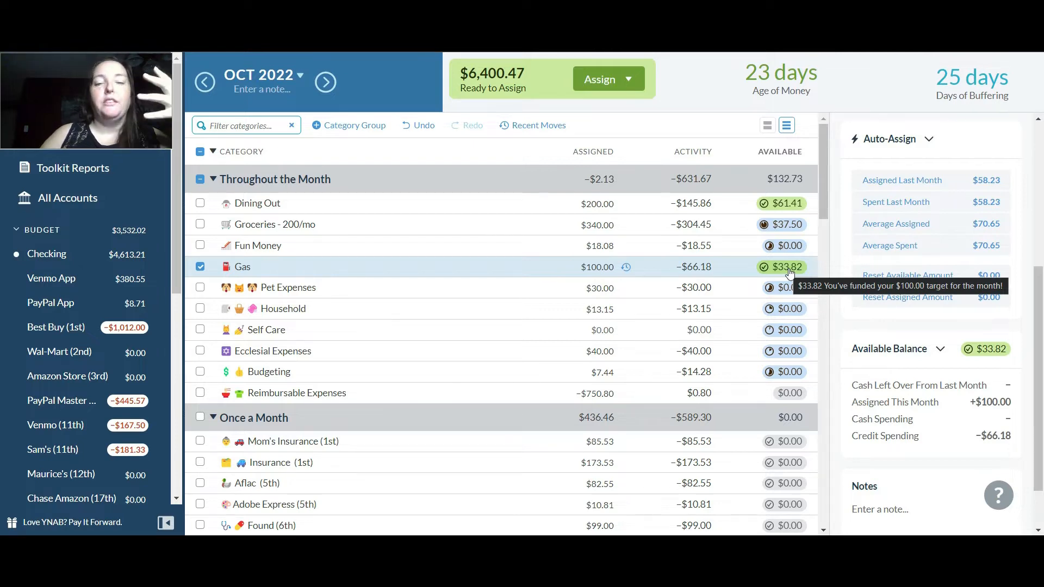
click(202, 268)
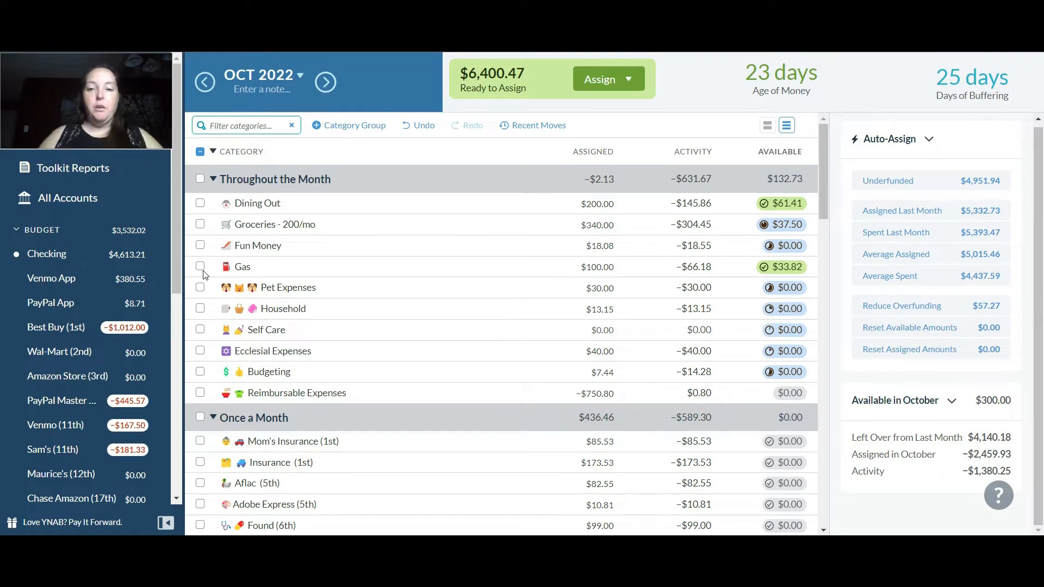
Assign $50.00 to Pet Expenses and add $36.85 to the amount assigned to Household
click(580, 293)
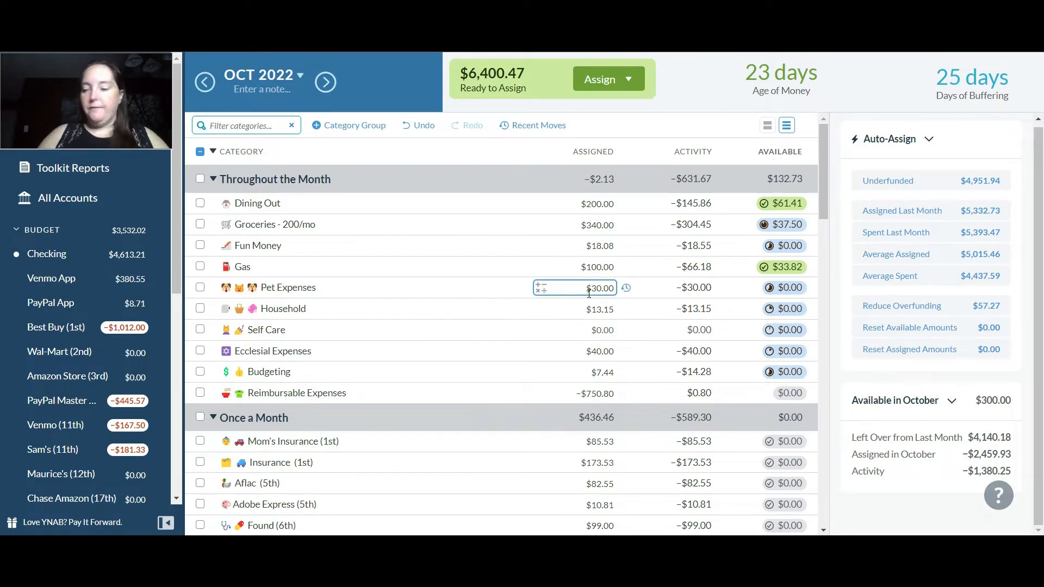
click(589, 293)
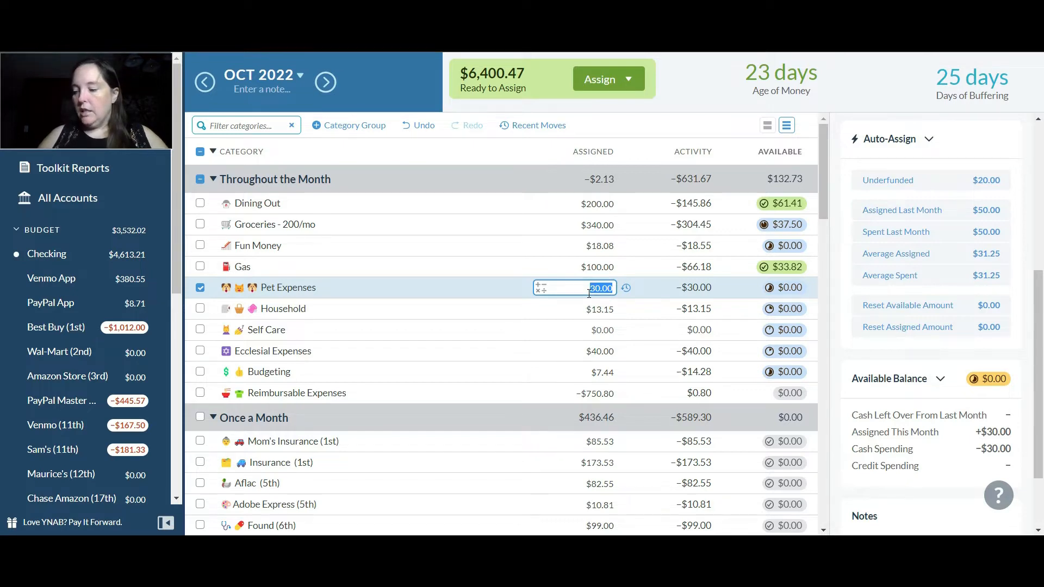
text(50)
key(Return)
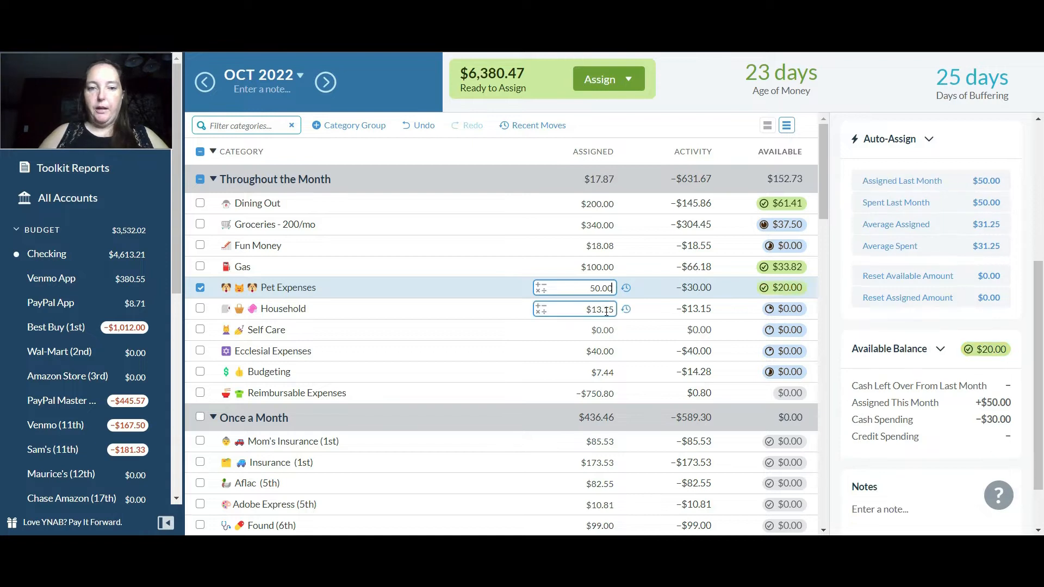
click(606, 312)
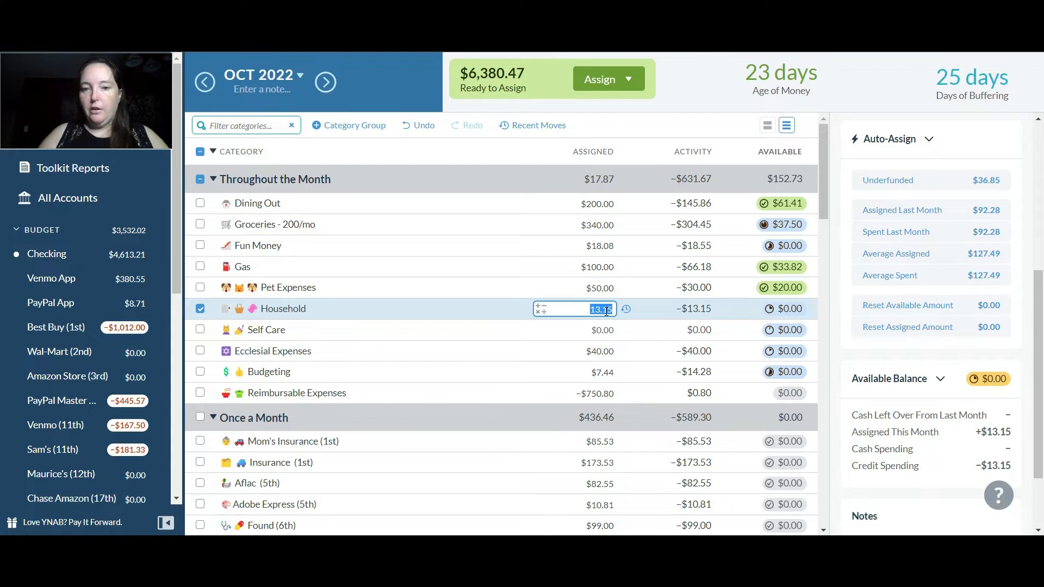
text(+)
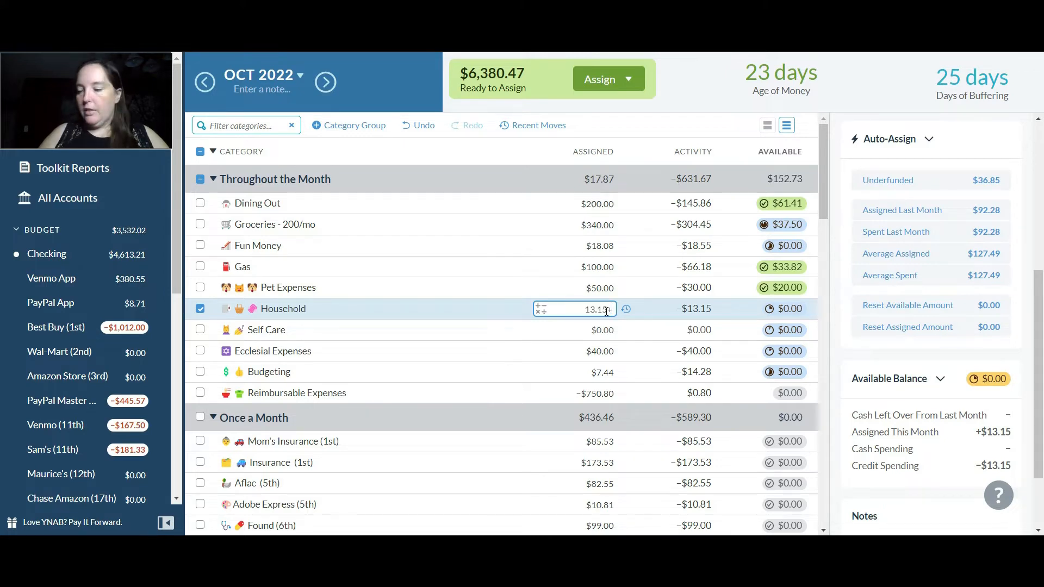
text(3)
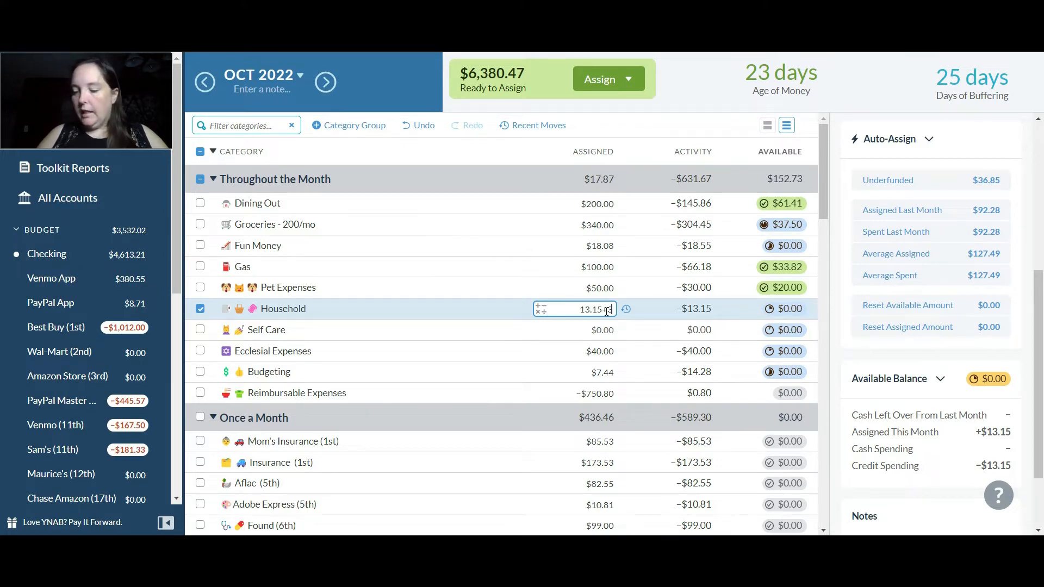
text(6.85)
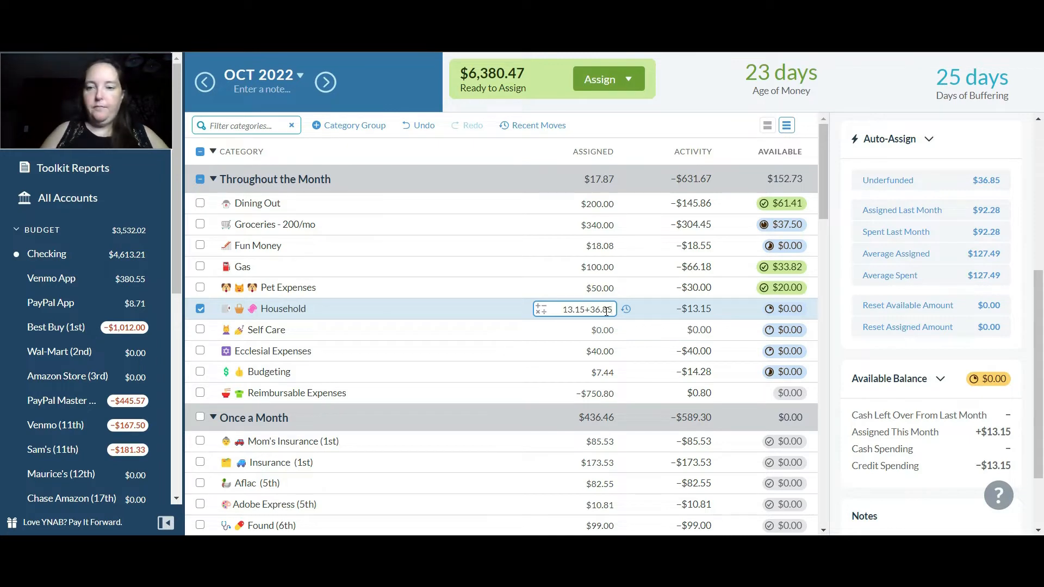
key(Return)
Assign $50.00 to Self Care and $80.00 to Ecclesial Expenses
click(607, 332)
text(50)
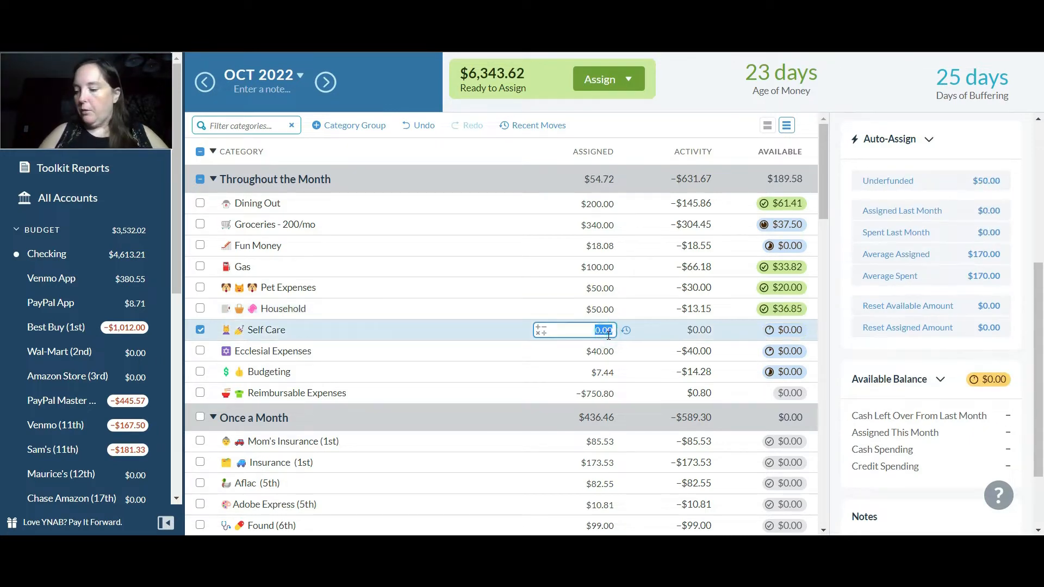
key(Return)
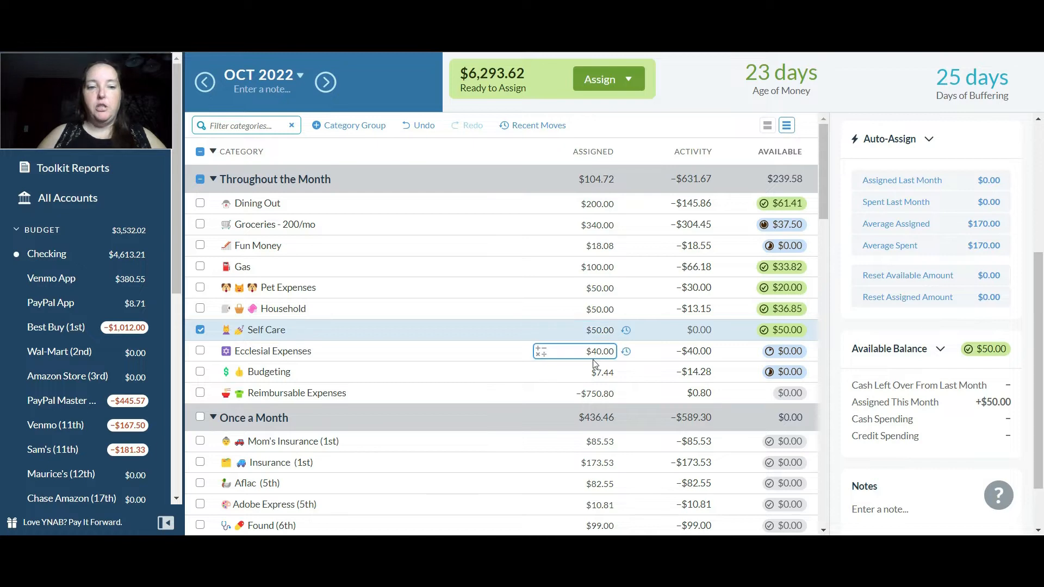
click(595, 355)
text(80.00)
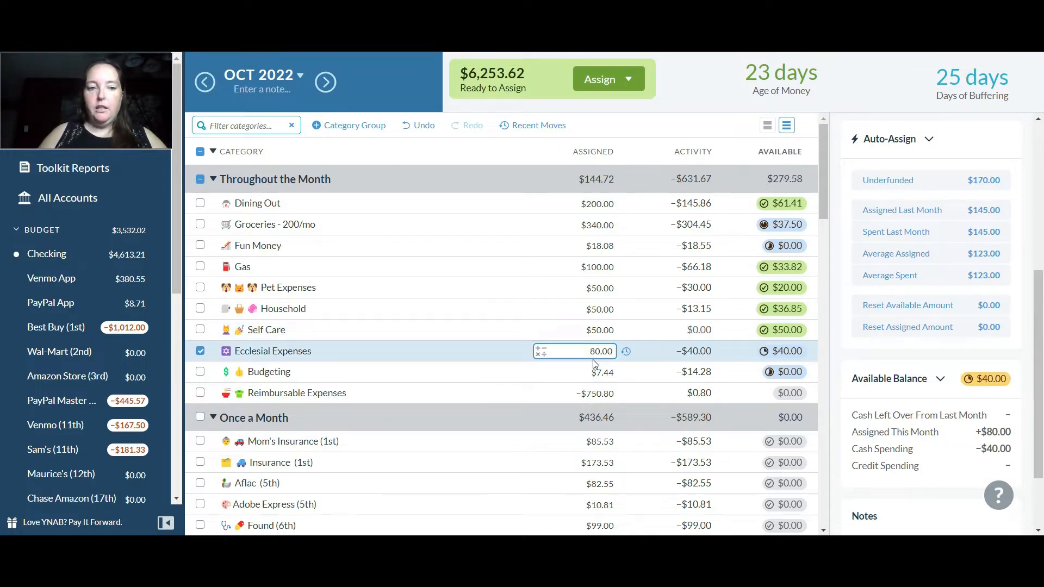
Add $17.56 to the amount assigned to Budgeting and $750 to the amount assigned to Reimbursable Expenses
click(594, 373)
text(+)
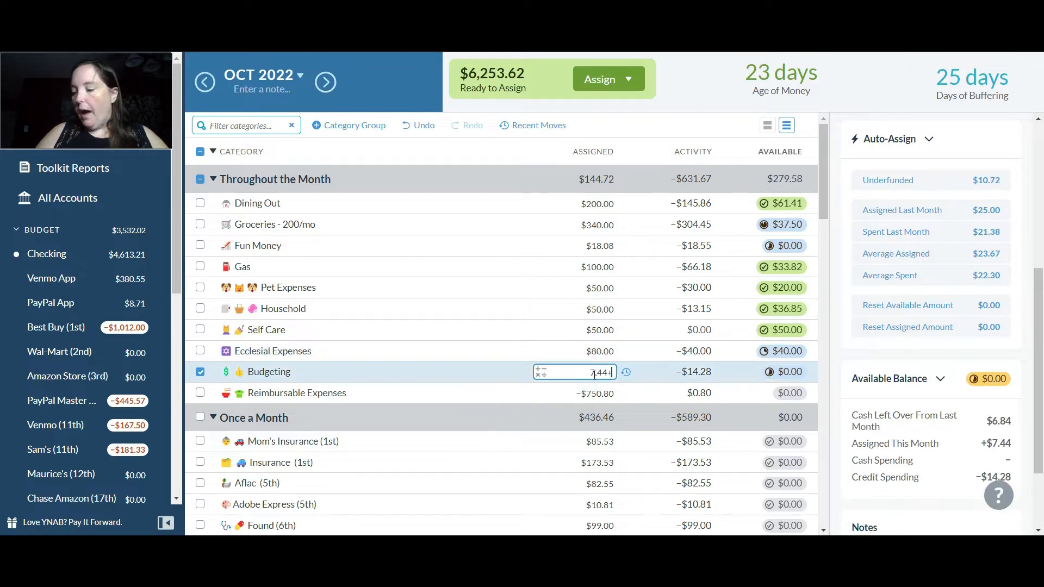
text(17.56)
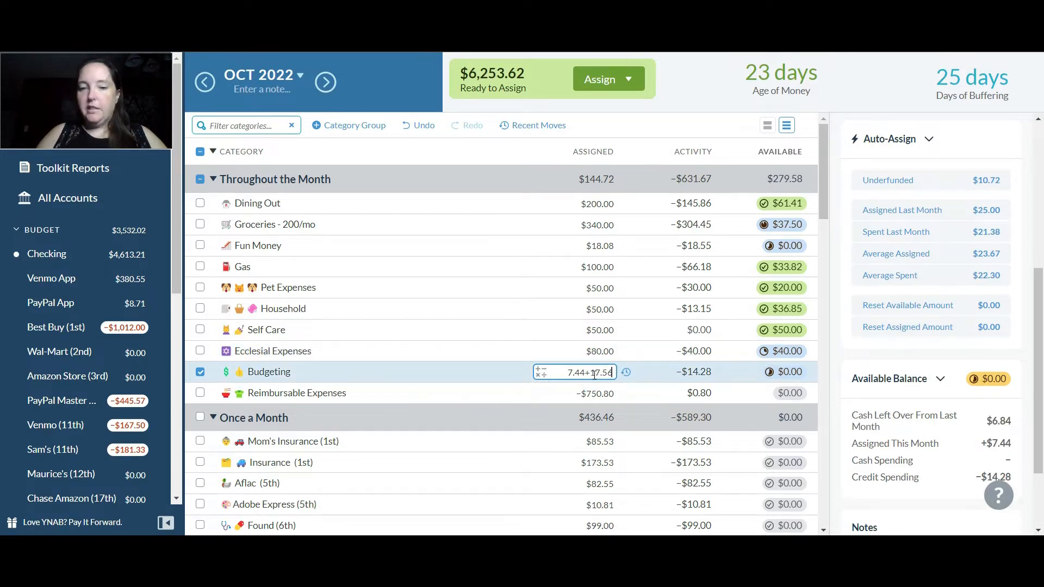
key(Return)
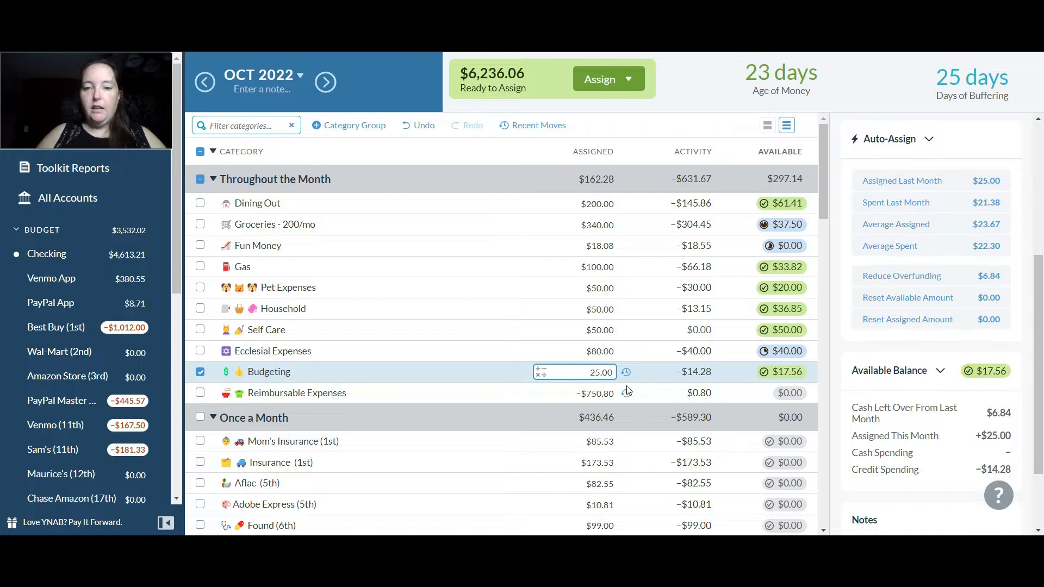
click(603, 395)
text(+750)
key(Return)
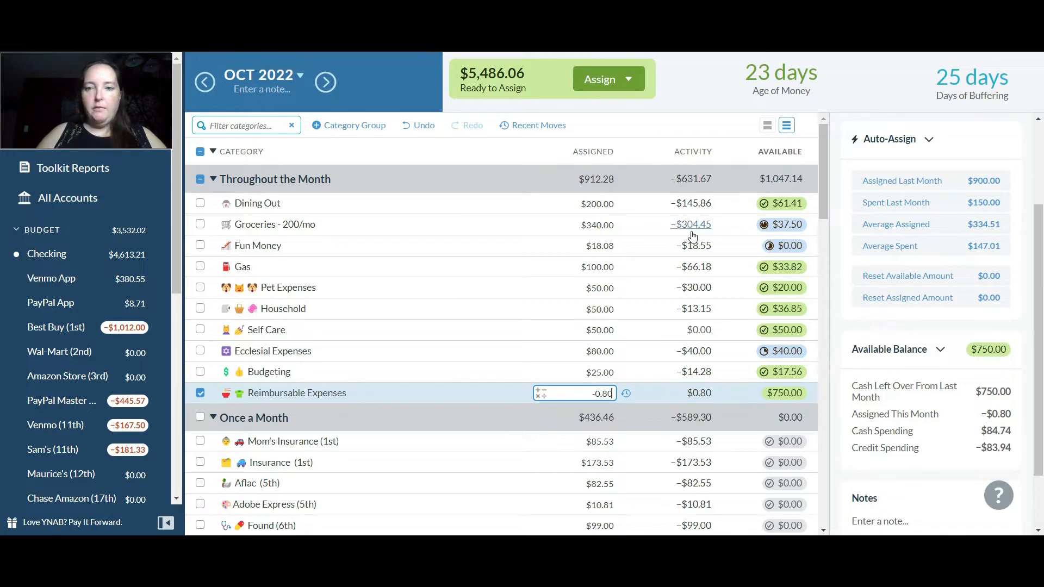
Add $11.92 to the amount assigned to Fun Money in the Throughout the Month group
click(613, 250)
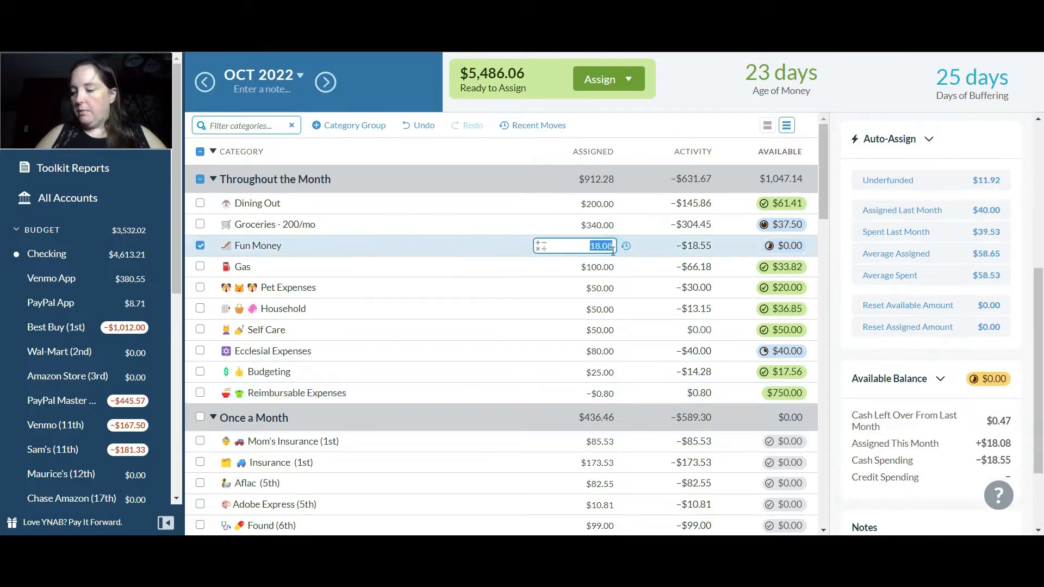
click(613, 250)
text(+11.92)
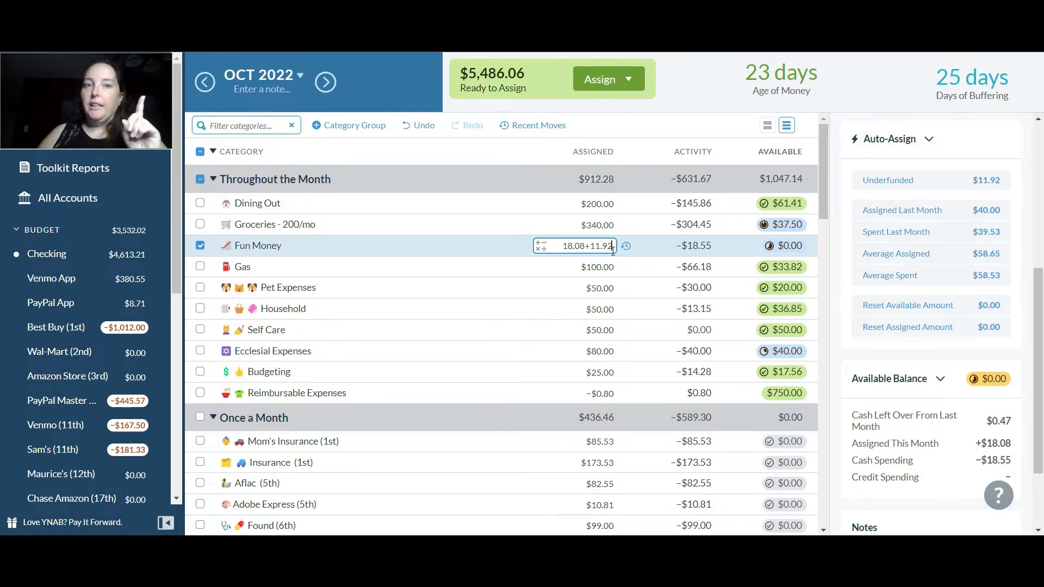
key(Return)
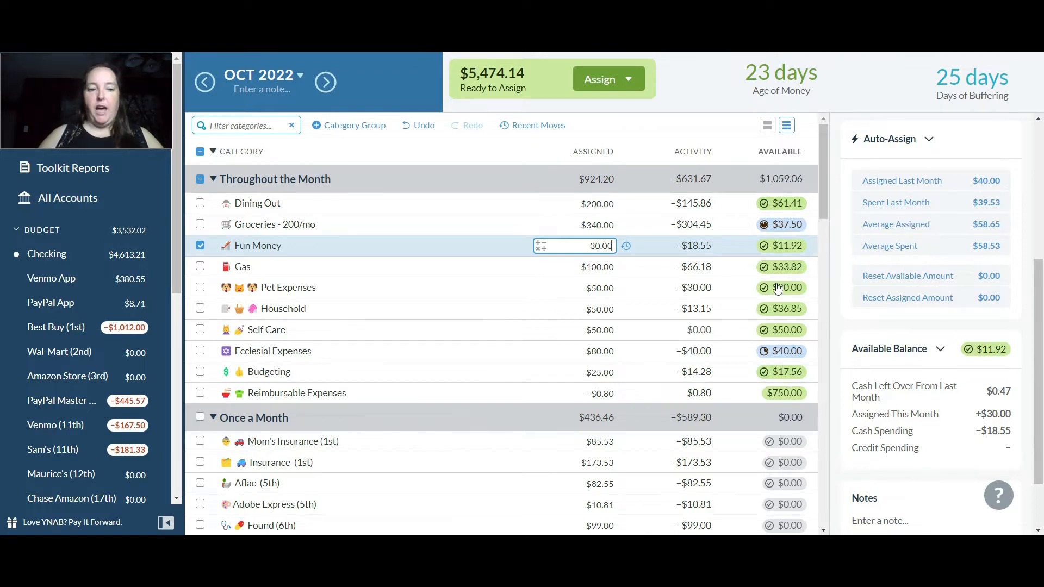
Assign $10.00 to OneDrive/Mirosoft/Ink (15th) in the Once a Month group
drag(822, 177, 821, 223)
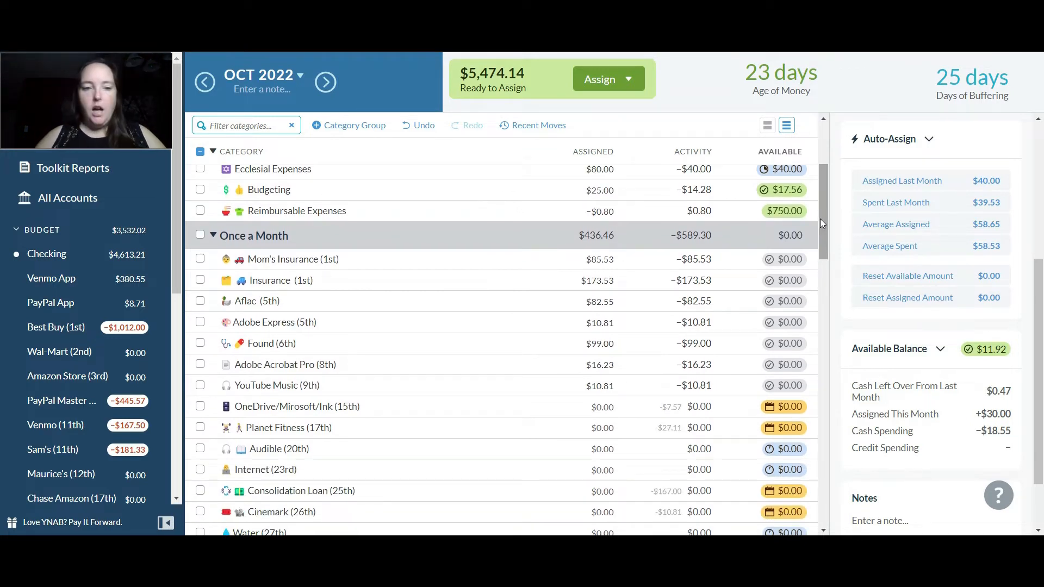
click(607, 407)
text(+10)
key(Return)
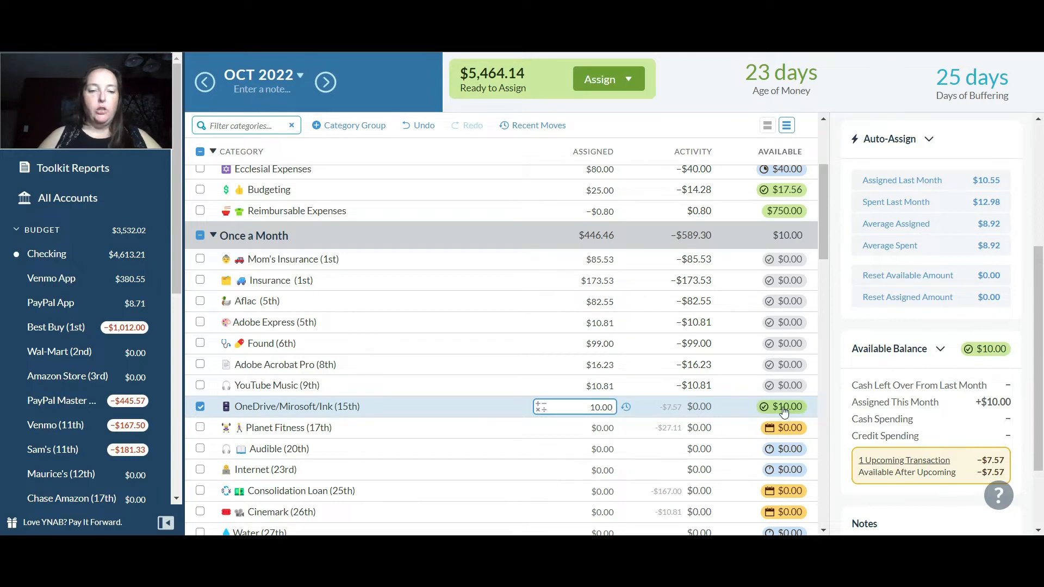
Assign the underfunded amounts of $27.11 to Planet Fitness and $9.20 to Audible, then deselect the category
click(593, 427)
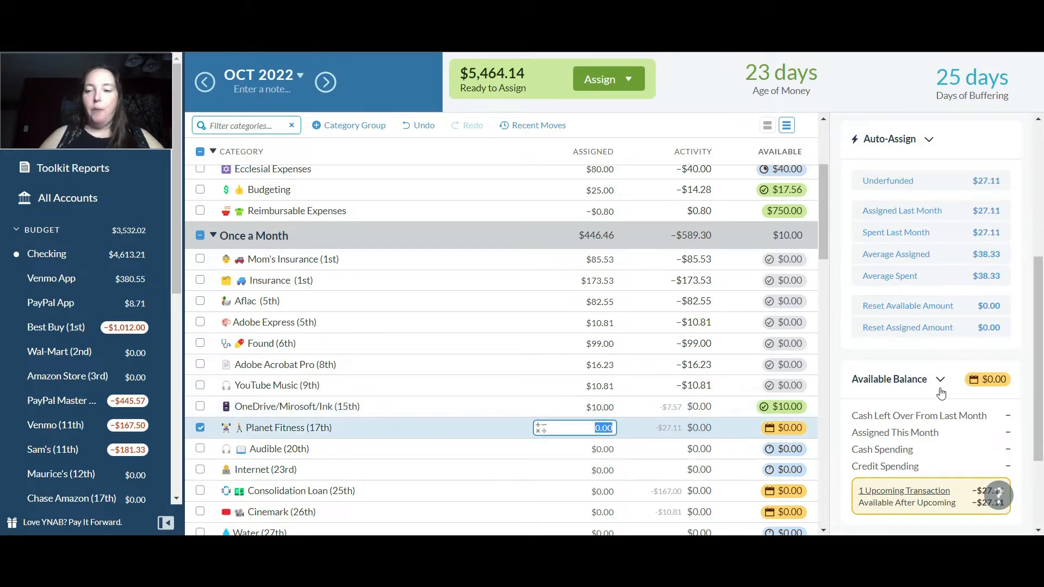
click(908, 182)
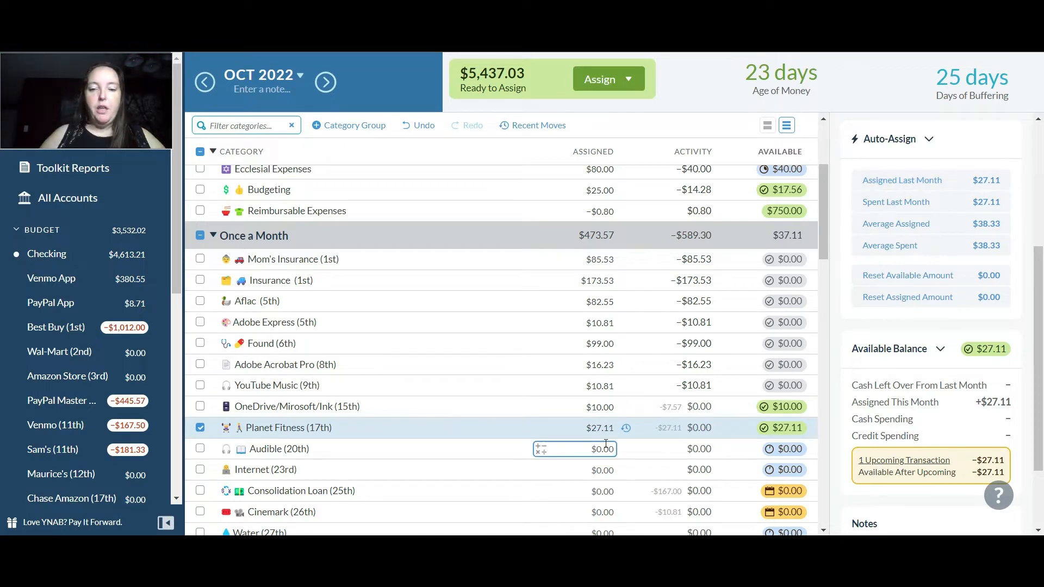
click(605, 443)
click(891, 181)
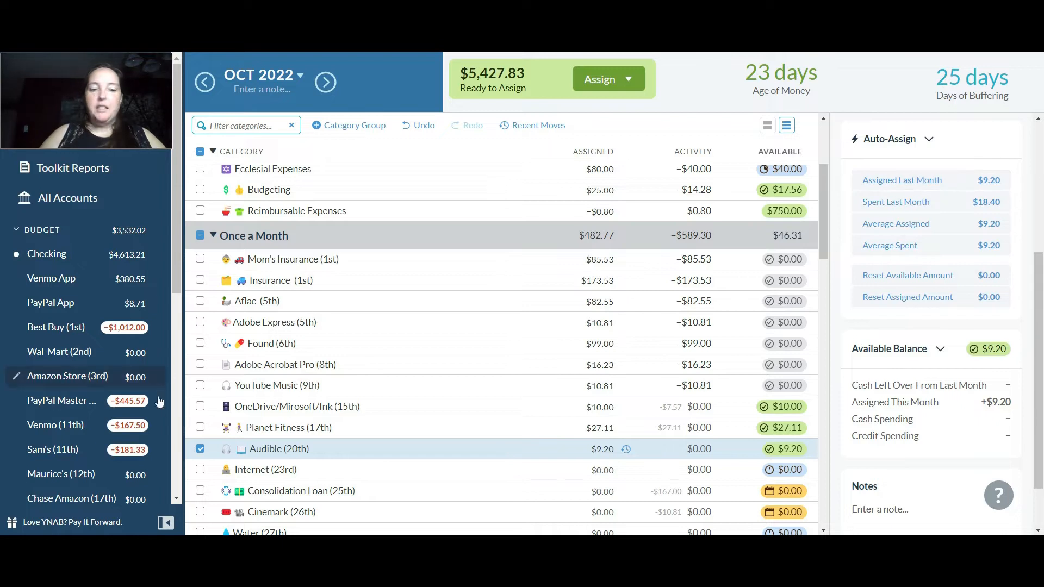
click(200, 449)
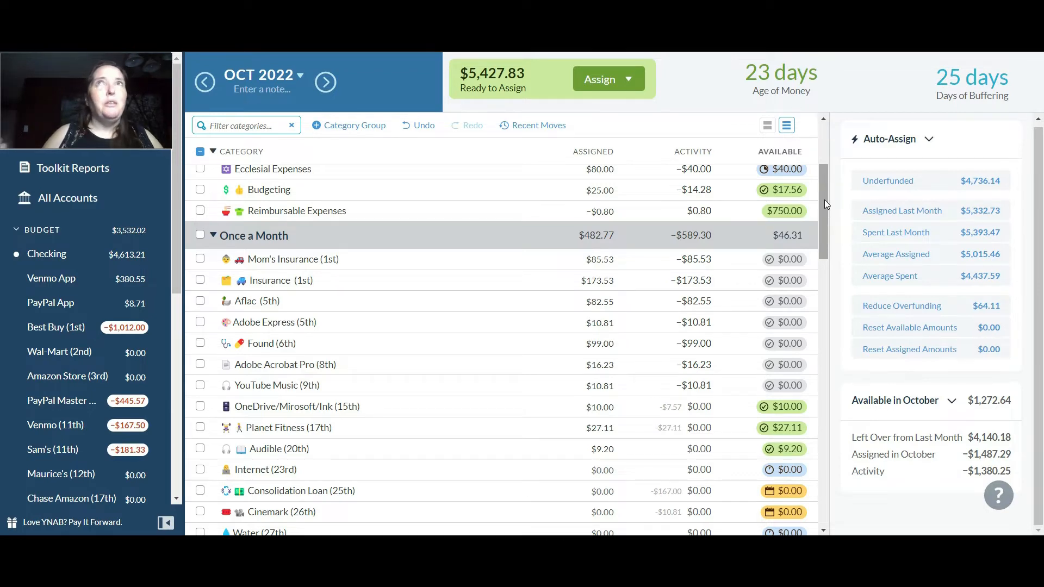
Add $50 to the amount assigned to Contacts/Glasses, check its target status, and deselect the category
drag(820, 195, 820, 219)
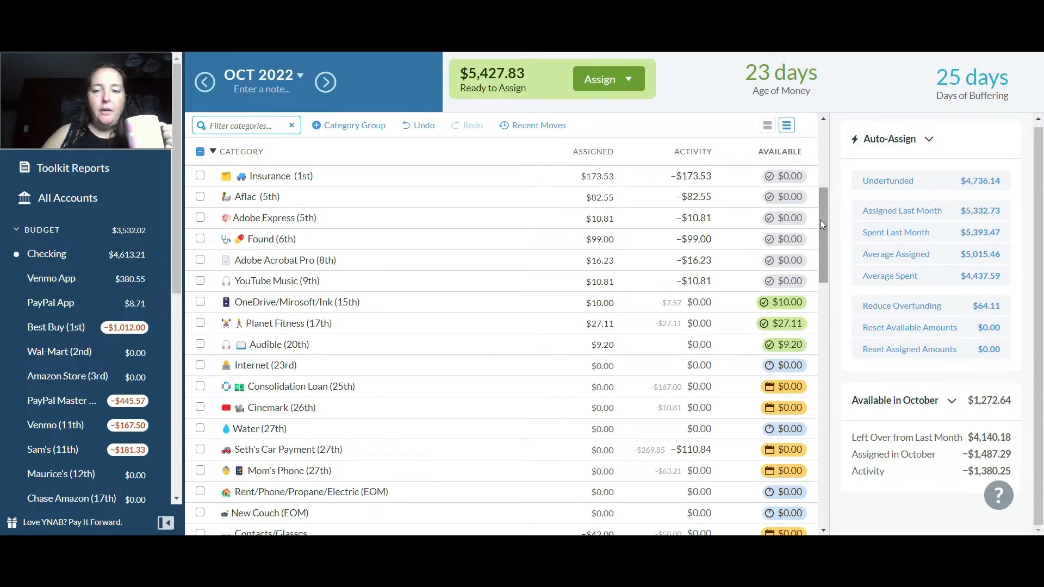
drag(819, 220, 820, 266)
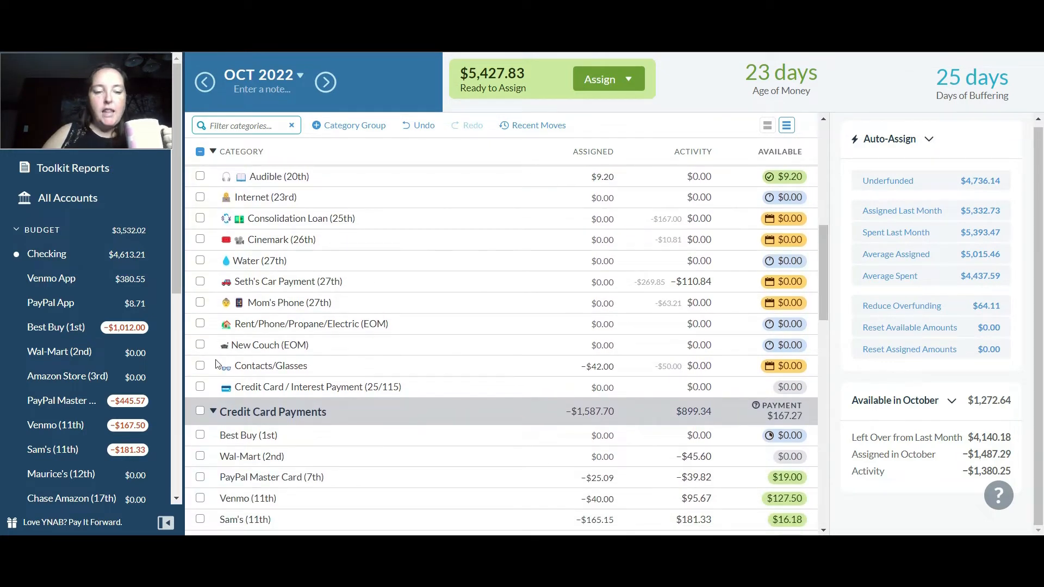
click(199, 366)
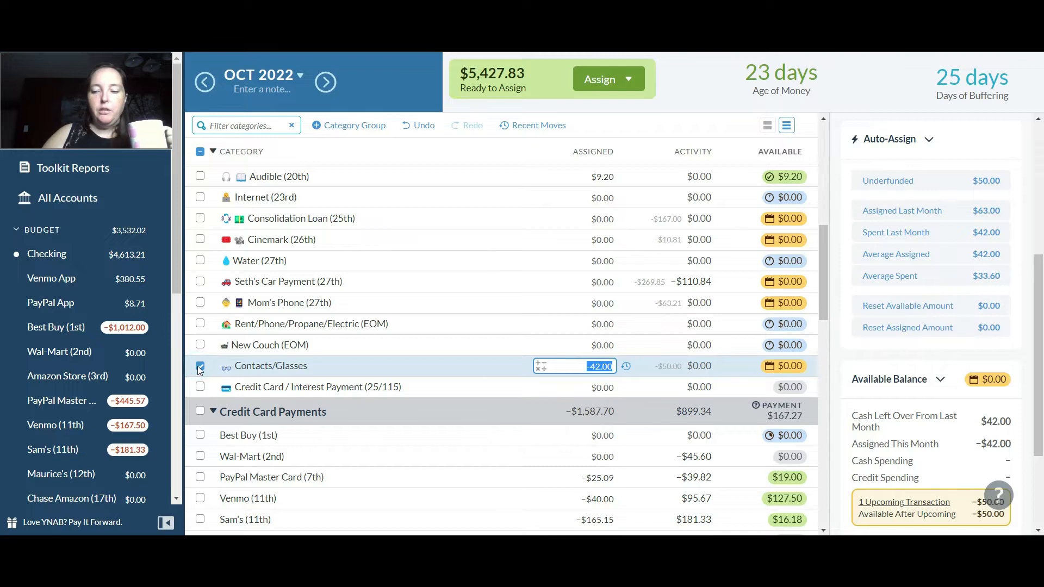
text(+50)
key(Return)
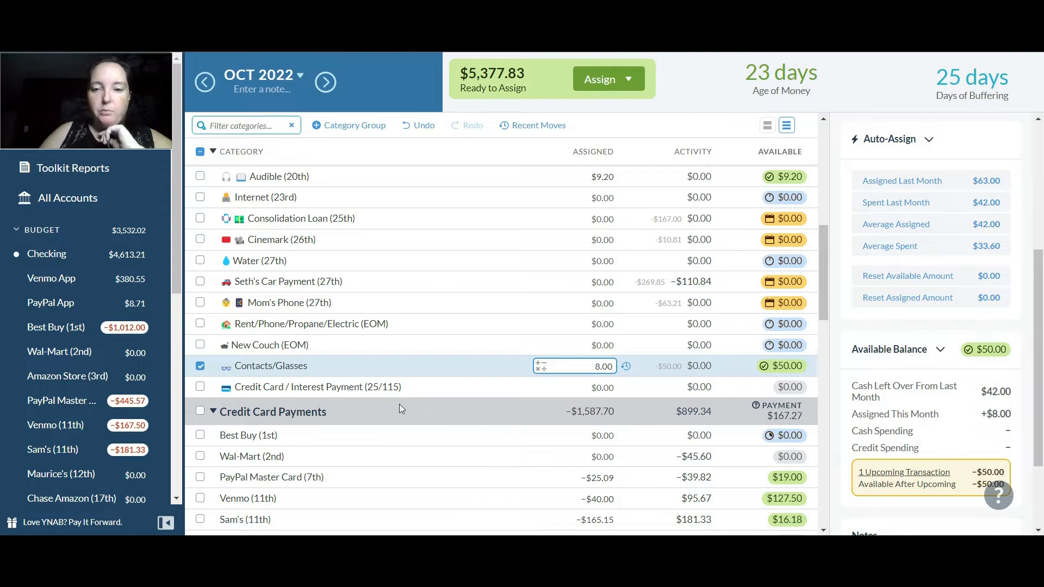
key(Return)
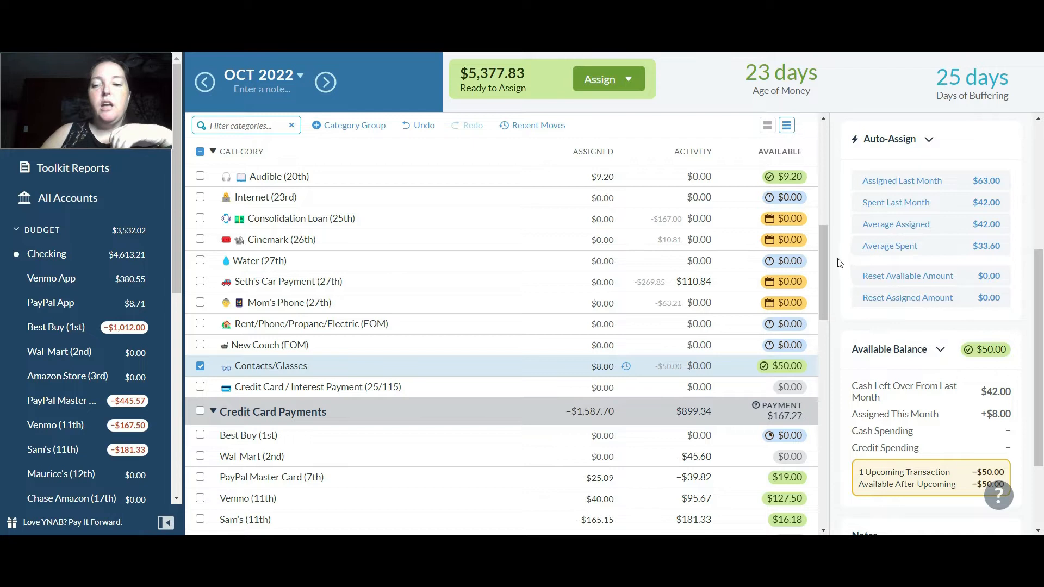
drag(824, 252, 825, 273)
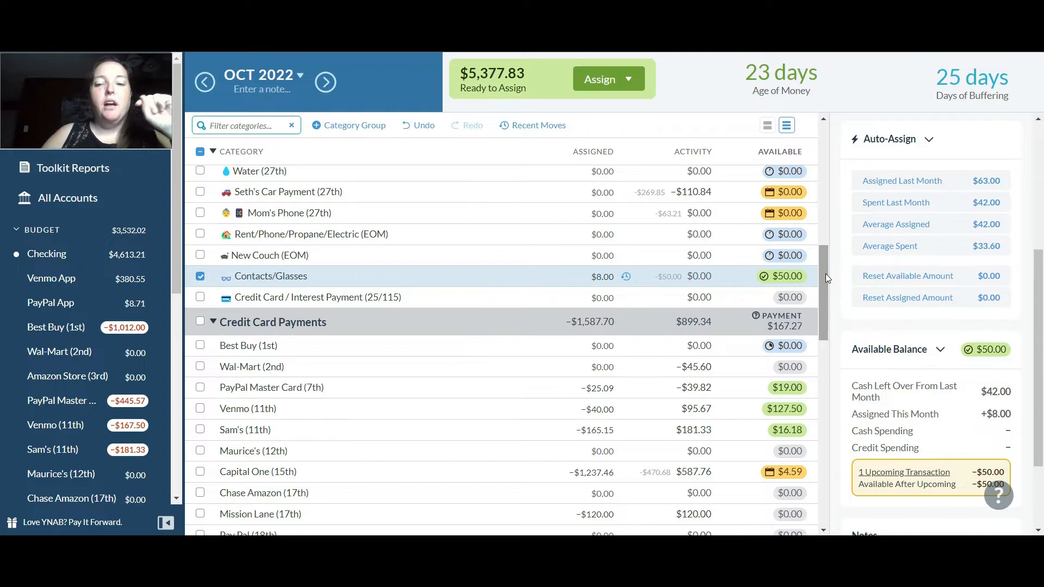
click(576, 278)
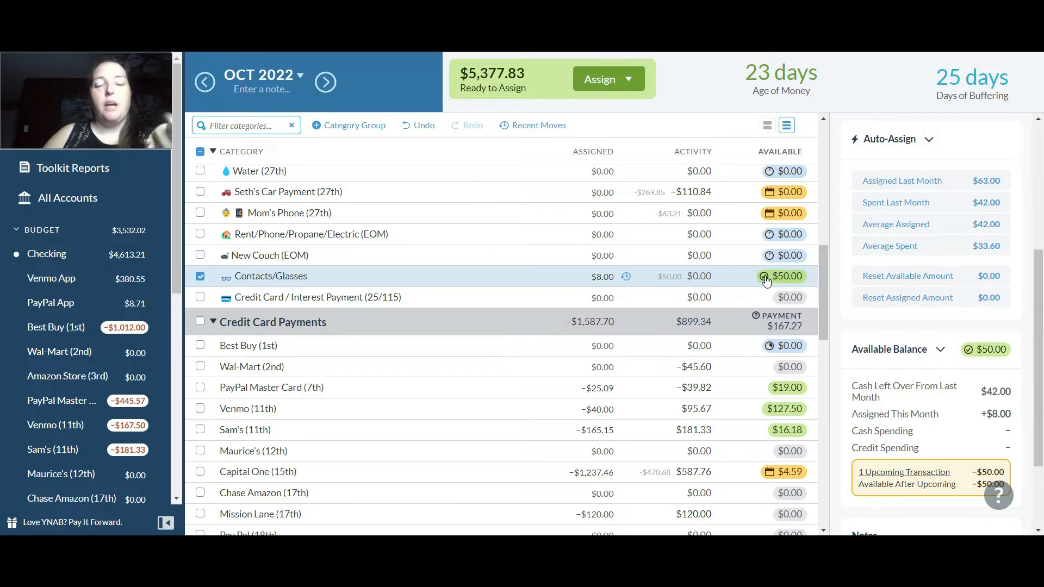
mouse_move(765, 280)
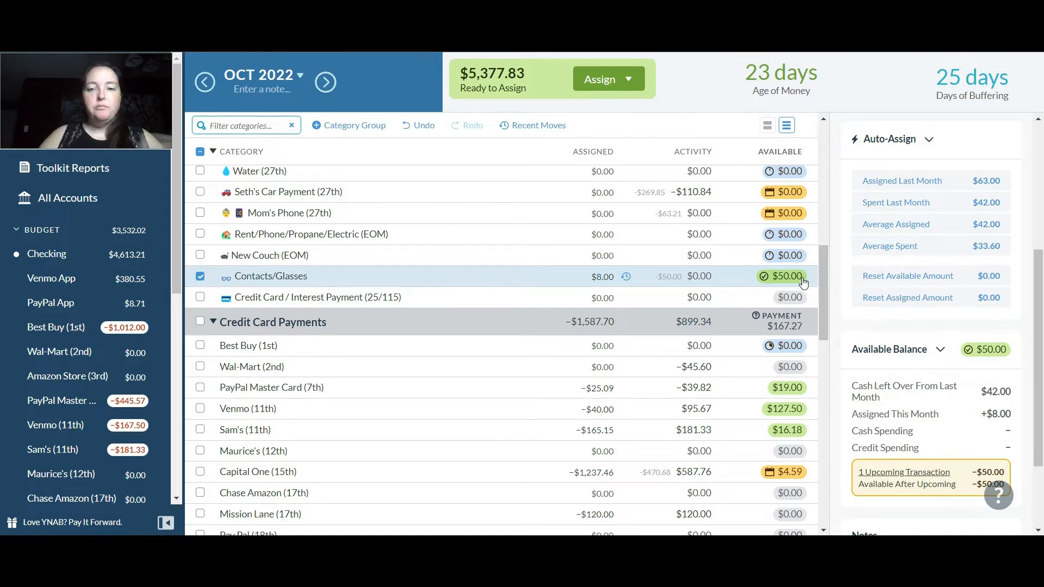
mouse_move(803, 281)
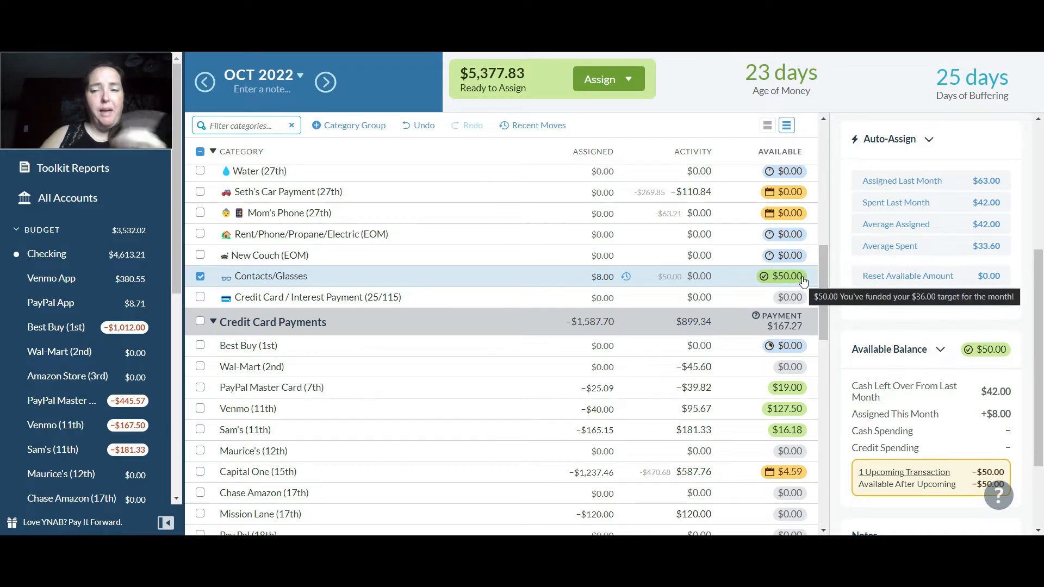
click(200, 276)
drag(821, 281, 823, 335)
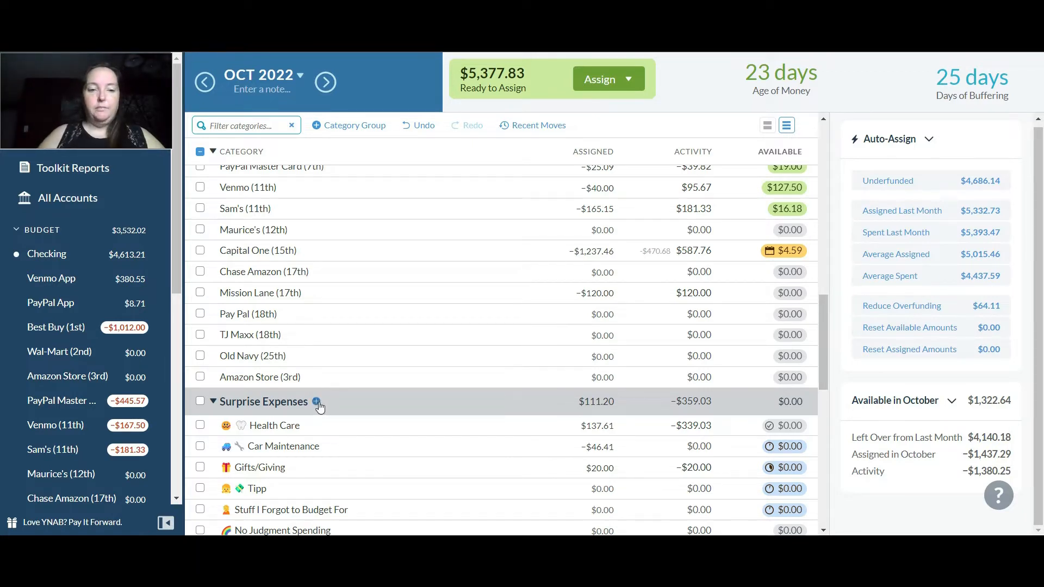
click(317, 402)
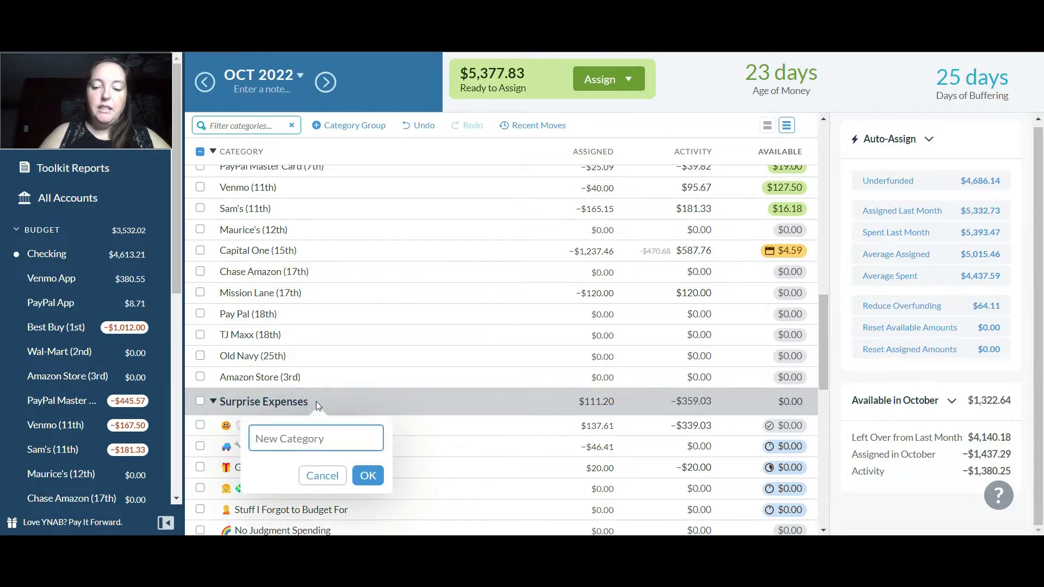
key(super)
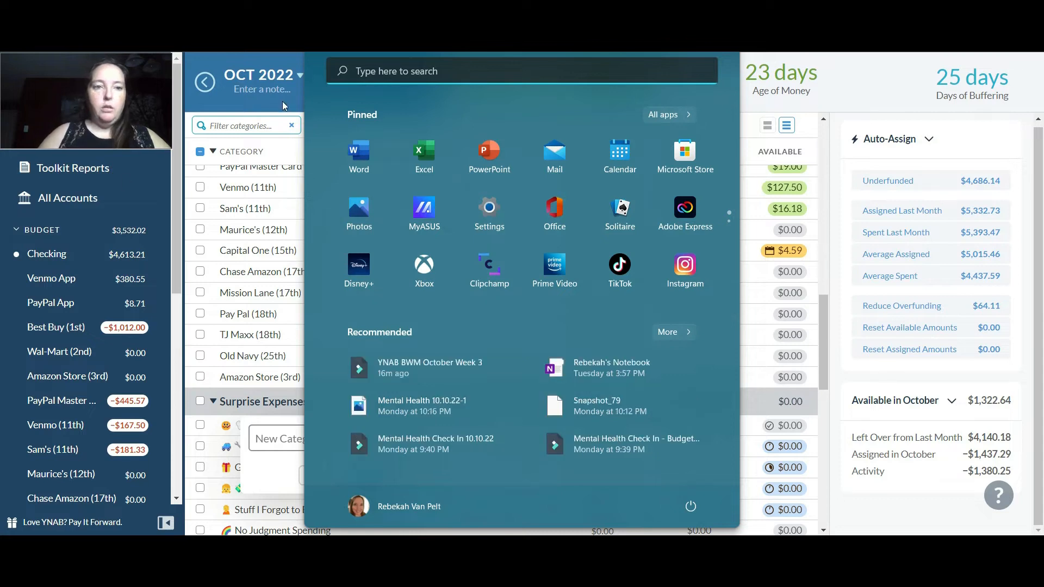
click(282, 101)
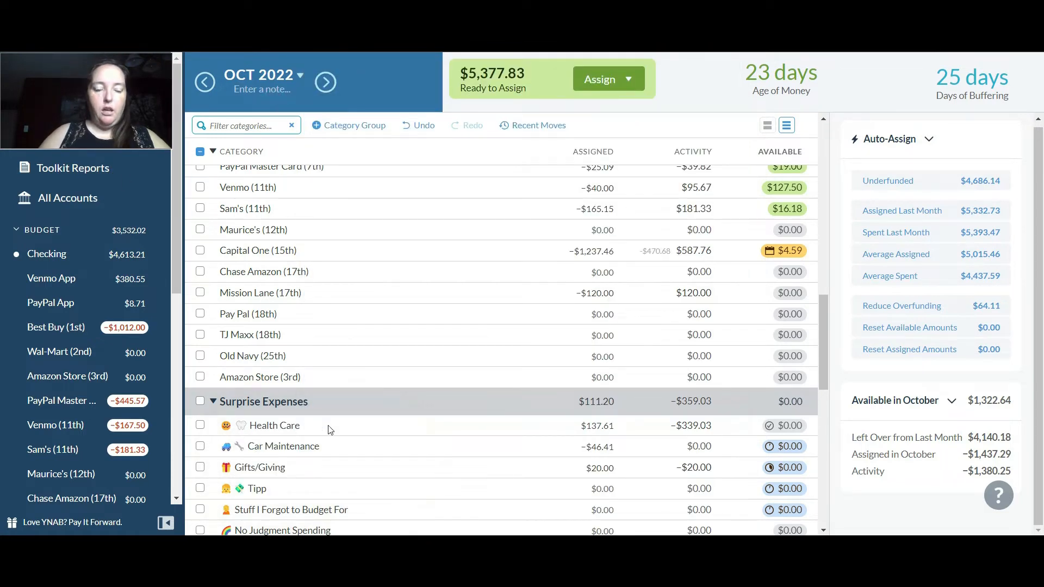
Create a new category named Medical in the Surprise Expenses group
click(317, 401)
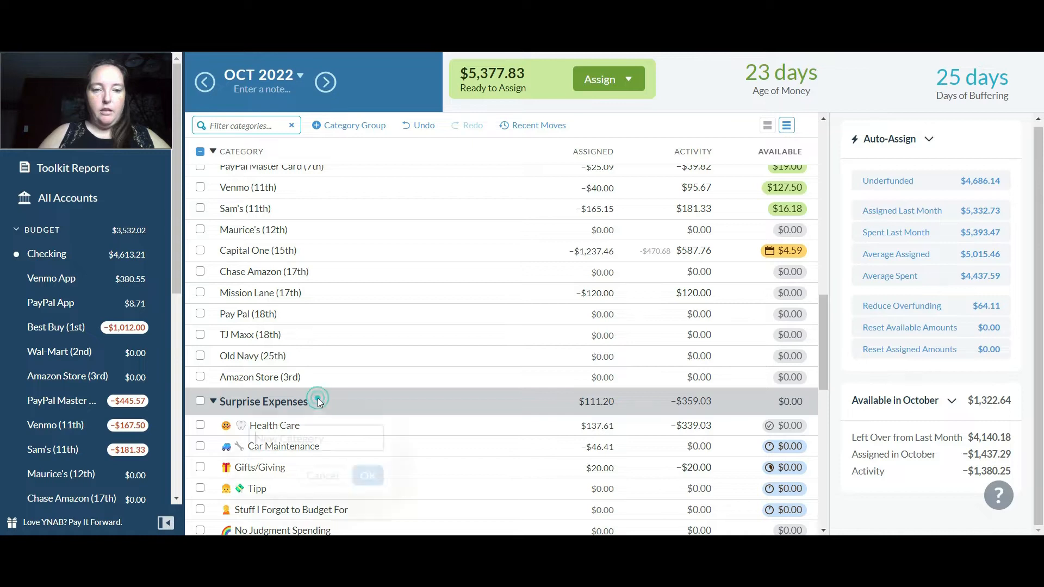
key(super+period)
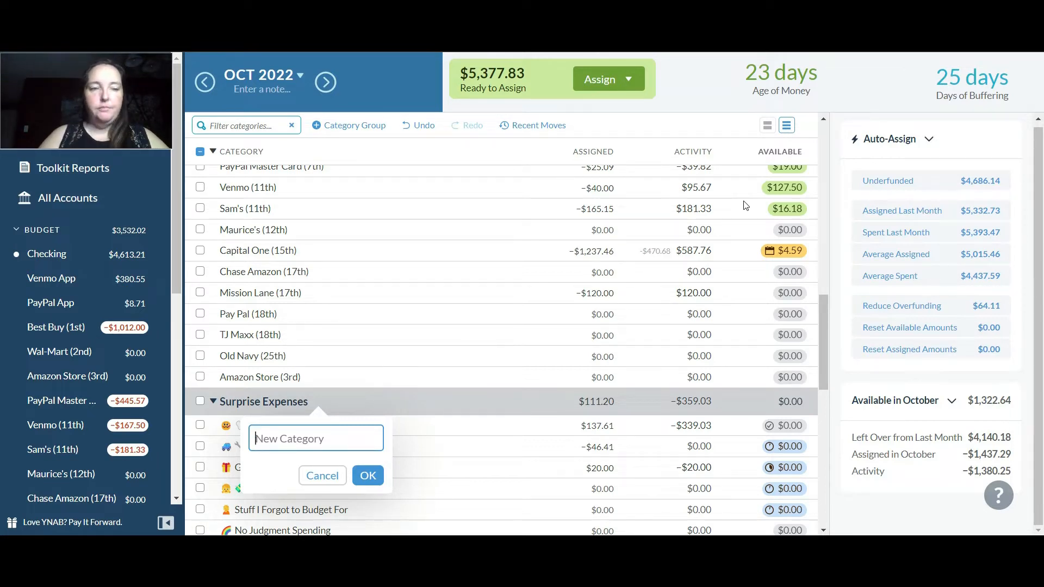
text(M)
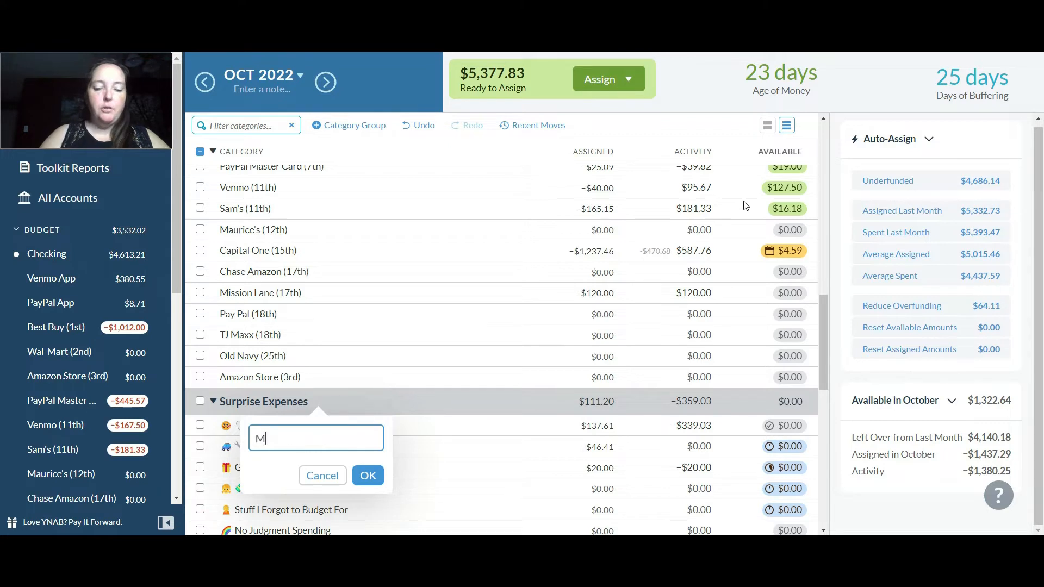
text(edical)
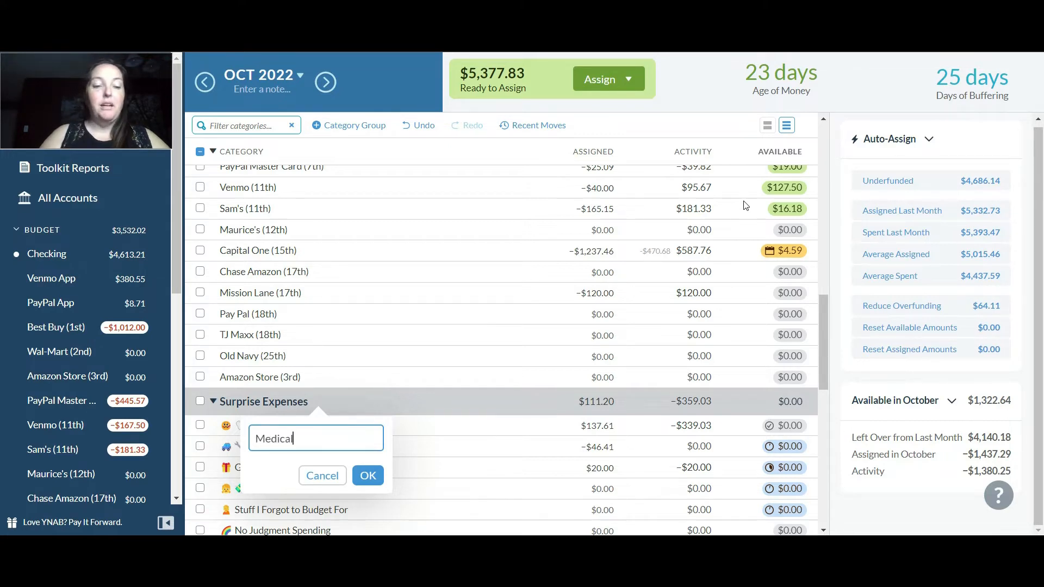
key(Return)
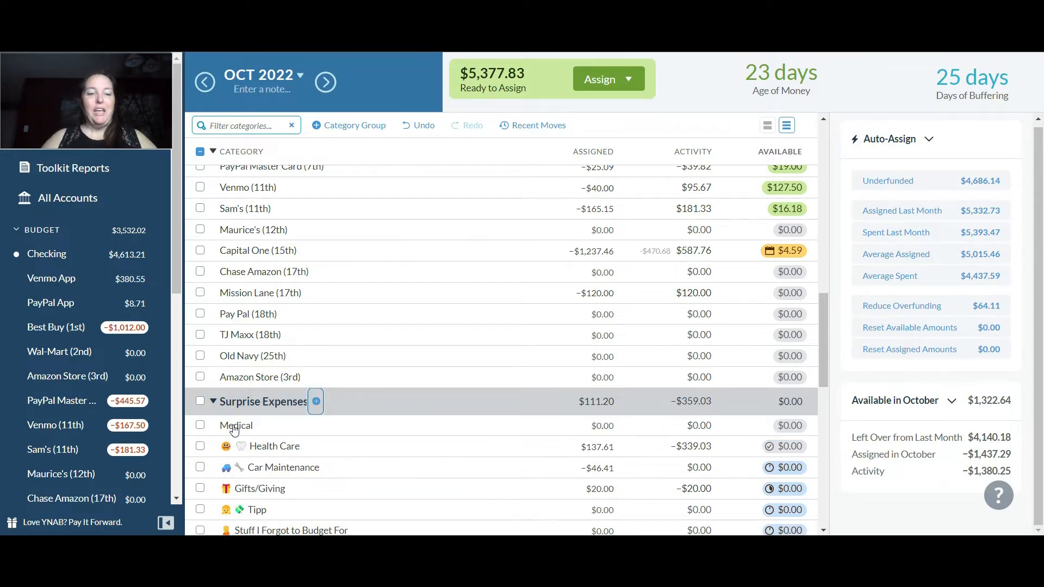
Assign $250 to the Medical category under Surprise Expenses
click(291, 450)
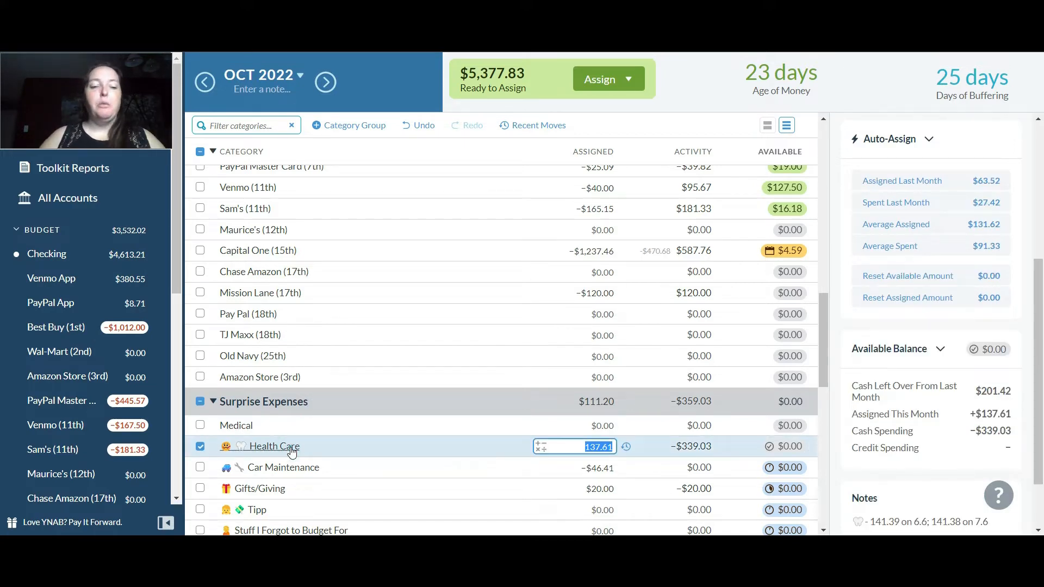
click(237, 426)
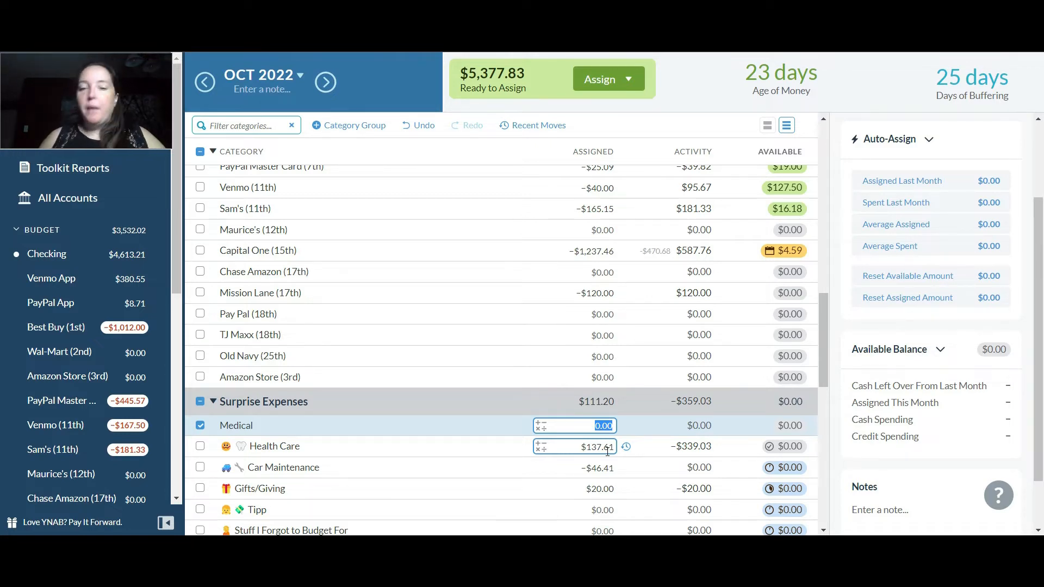
text(250)
key(Return)
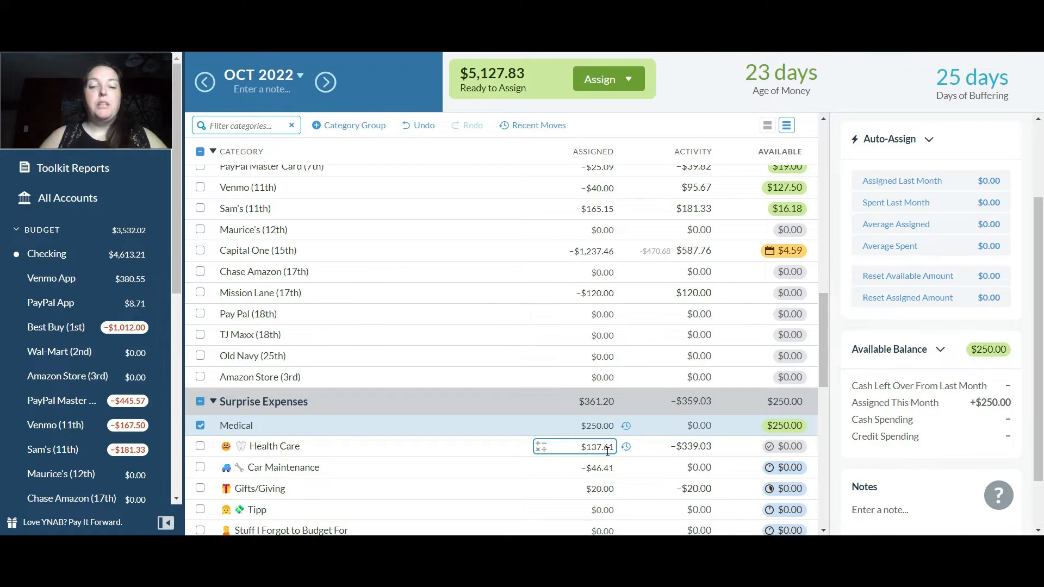
Set the amount assigned to Health Care to $150.00 and finish editing it
click(603, 451)
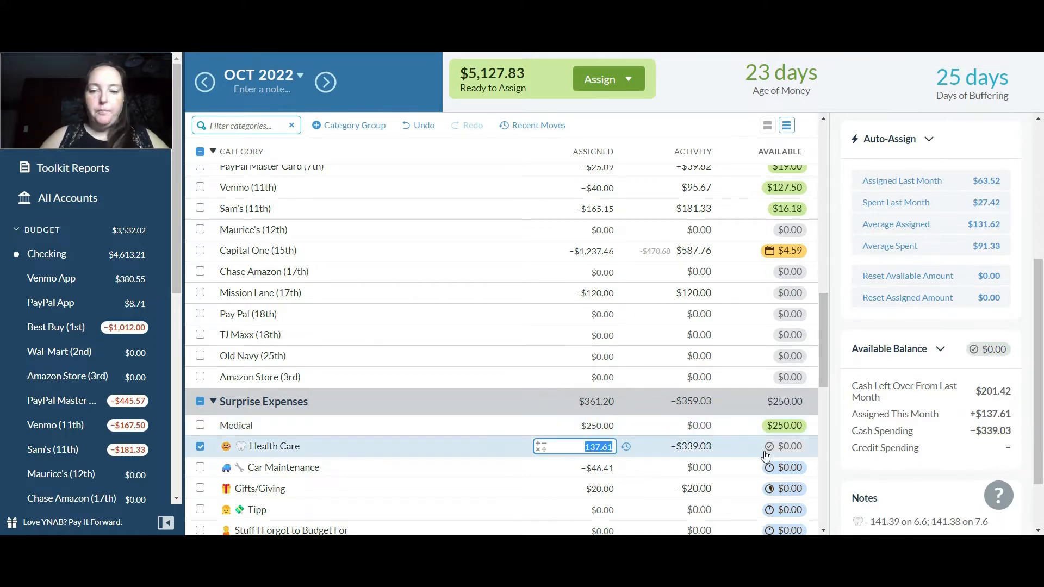
mouse_move(766, 455)
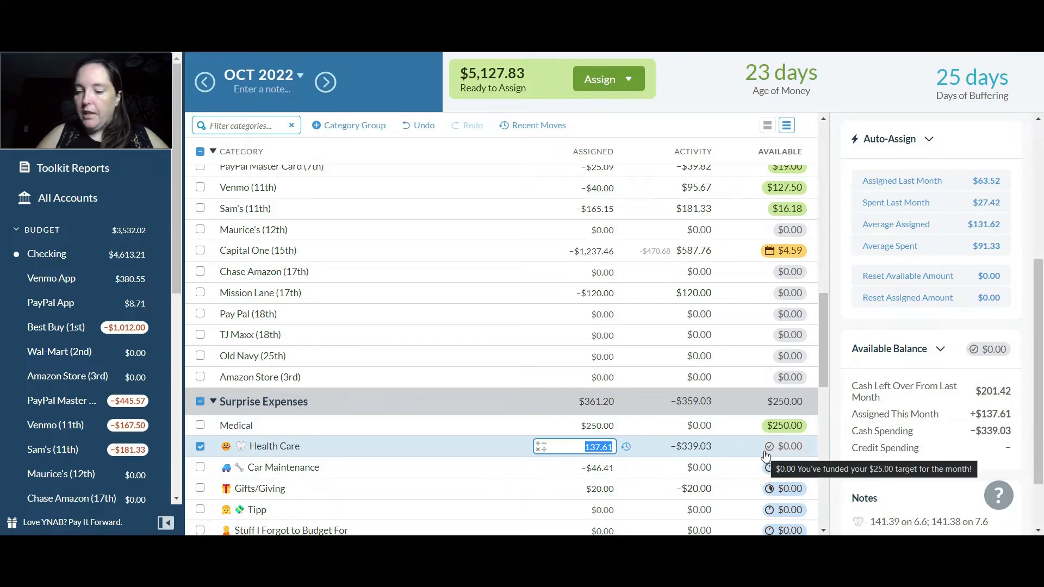
text(150.00)
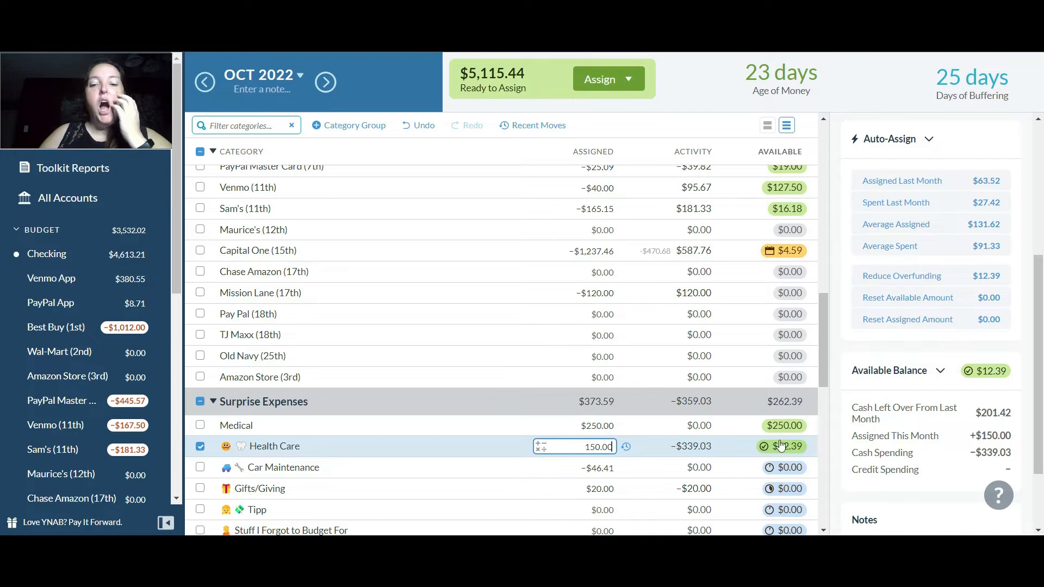
drag(826, 371, 825, 387)
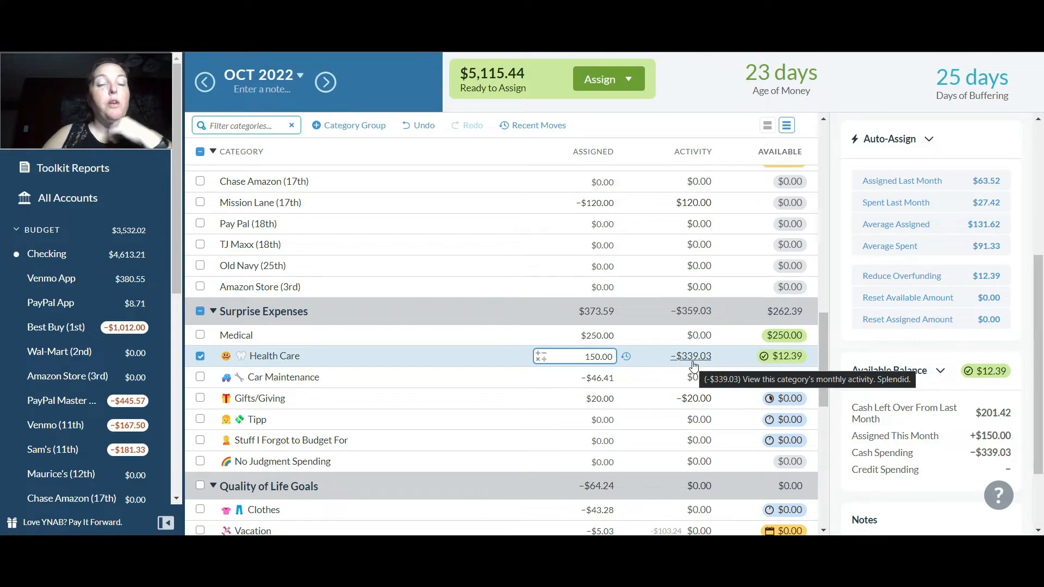
click(513, 313)
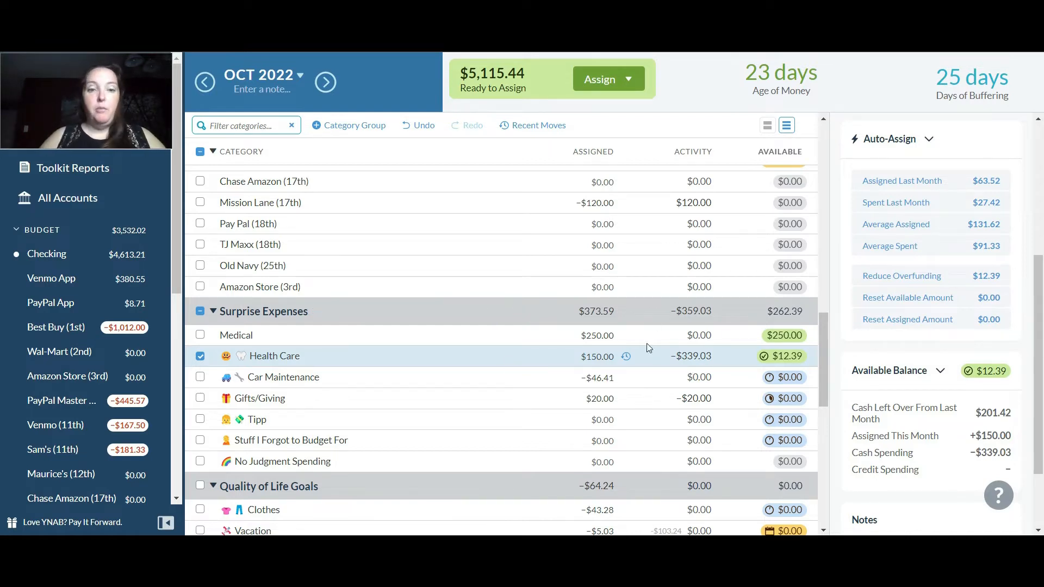
Deselect Health Care and add $100 to the amount assigned to Car Maintenance under Surprise Expenses
click(200, 358)
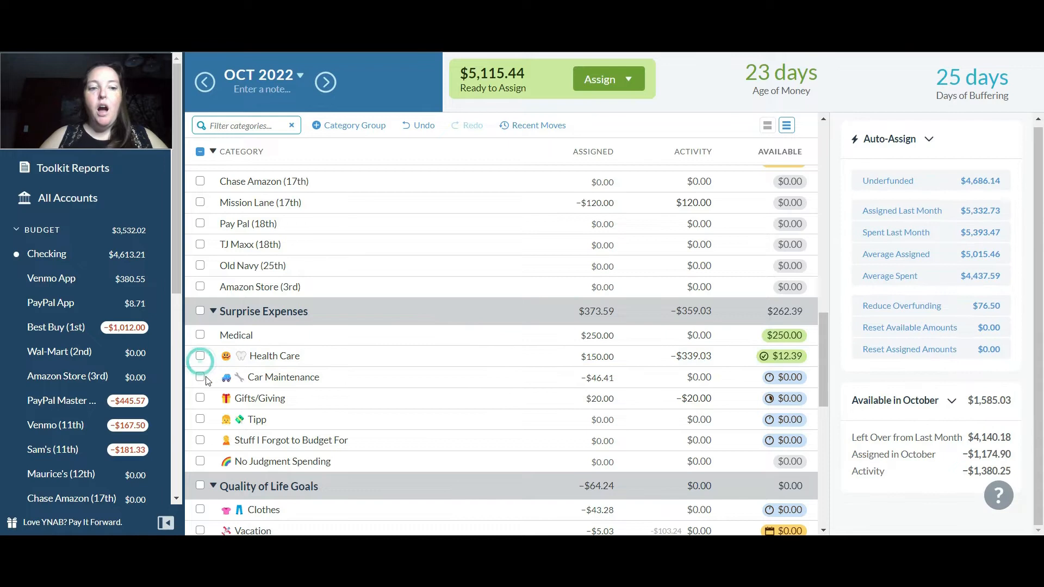
click(571, 396)
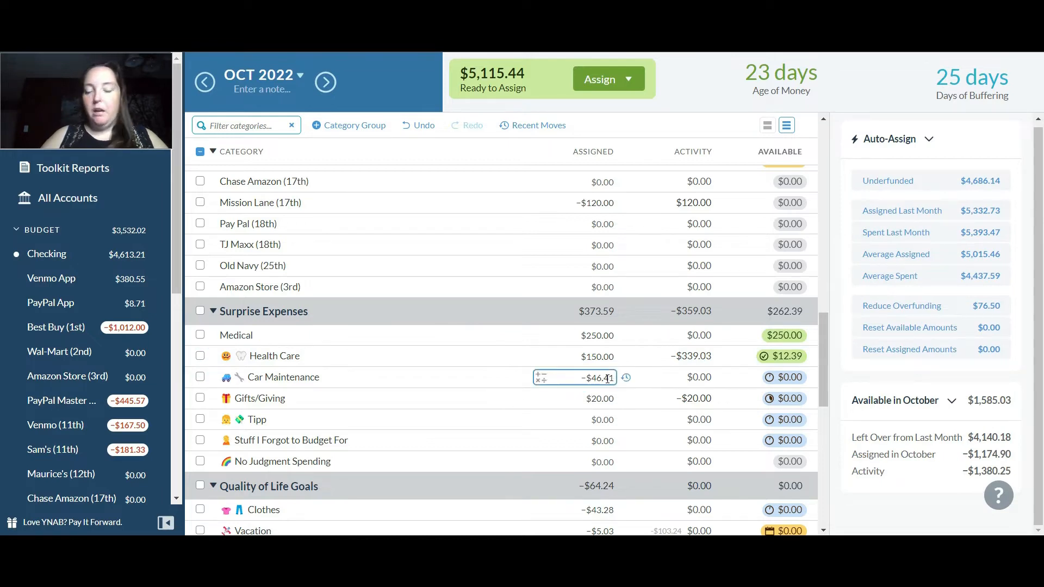
click(598, 375)
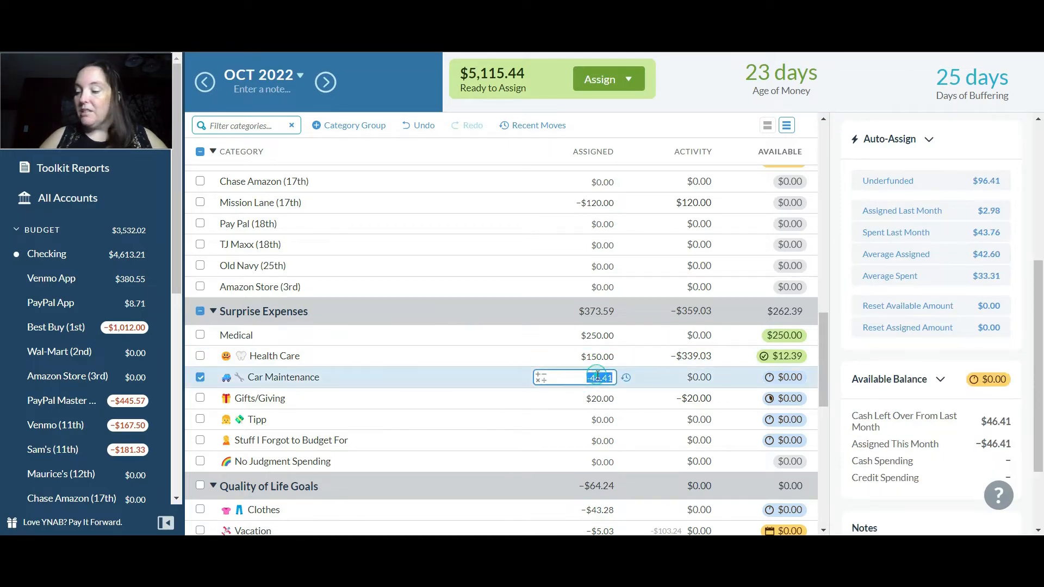
text(+100)
key(Return)
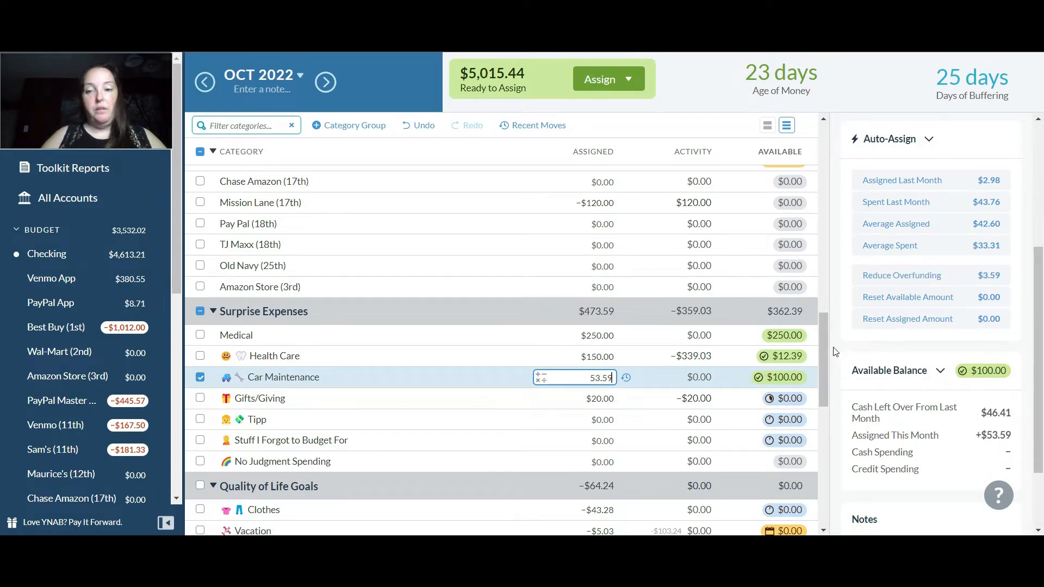
Add $100 to the amount assigned to the Gifts/Giving category under Surprise Expenses
drag(823, 342, 825, 365)
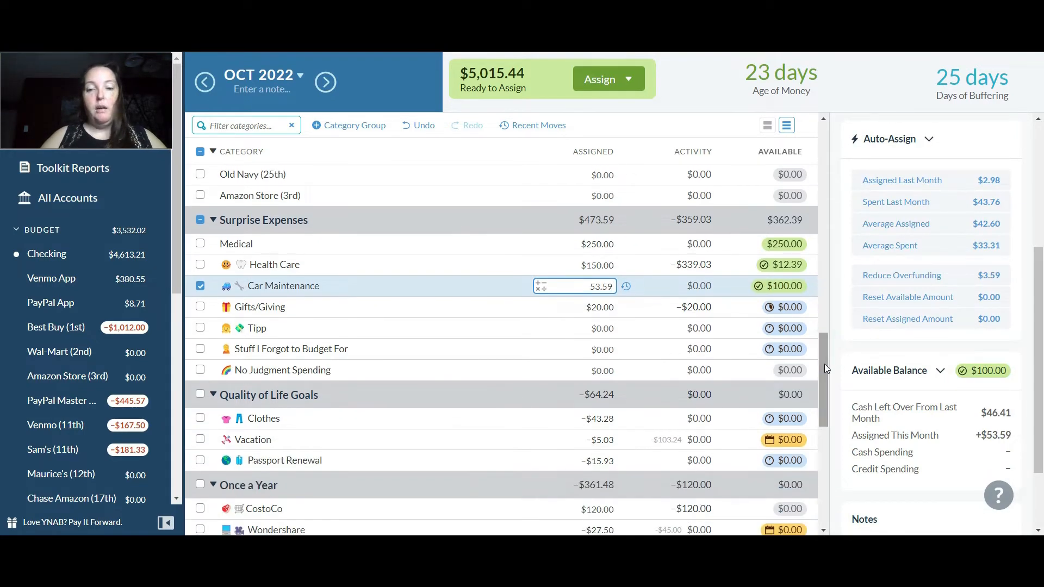
click(596, 312)
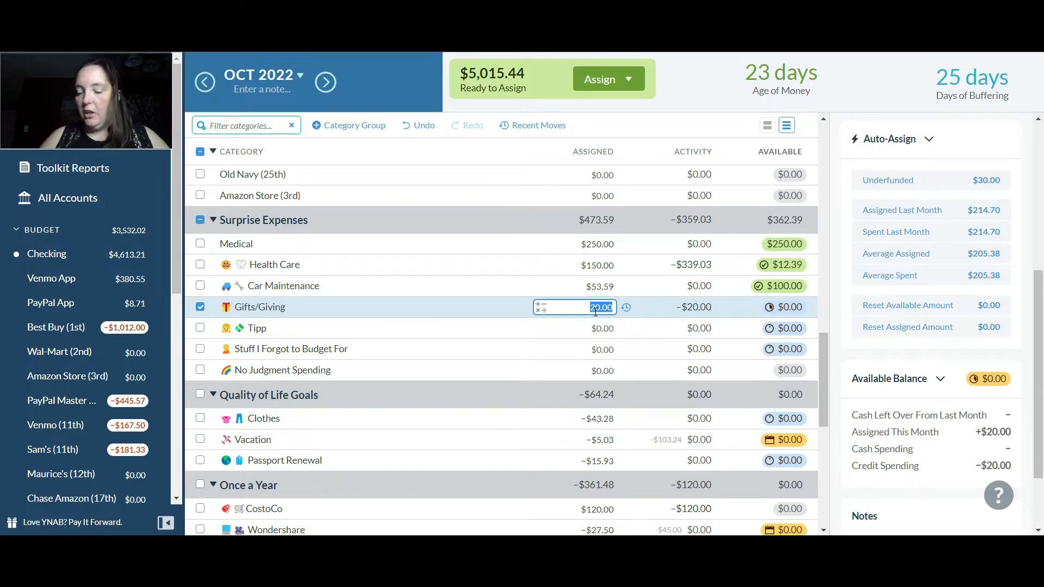
key(End)
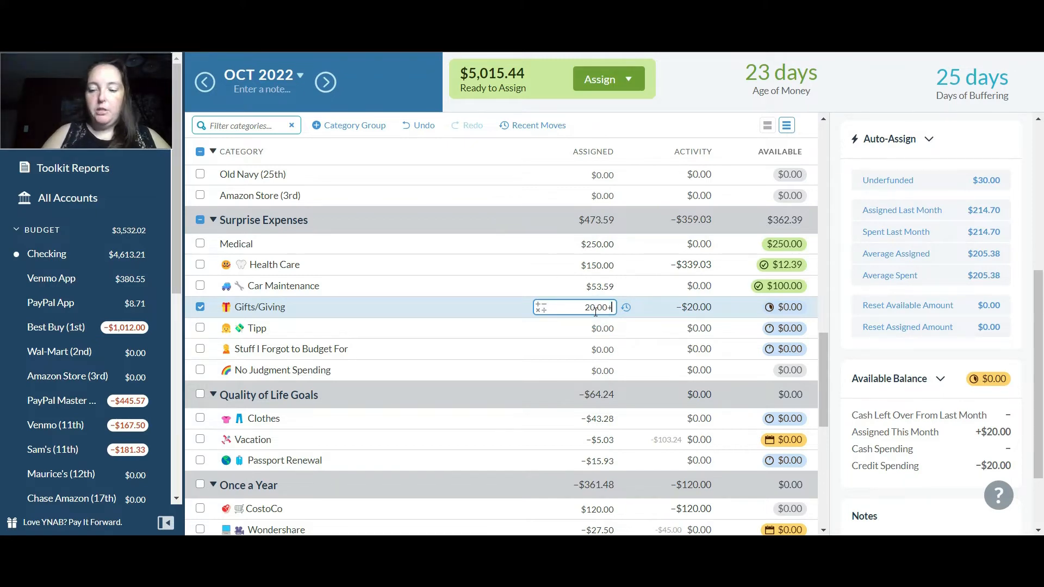
text(+10)
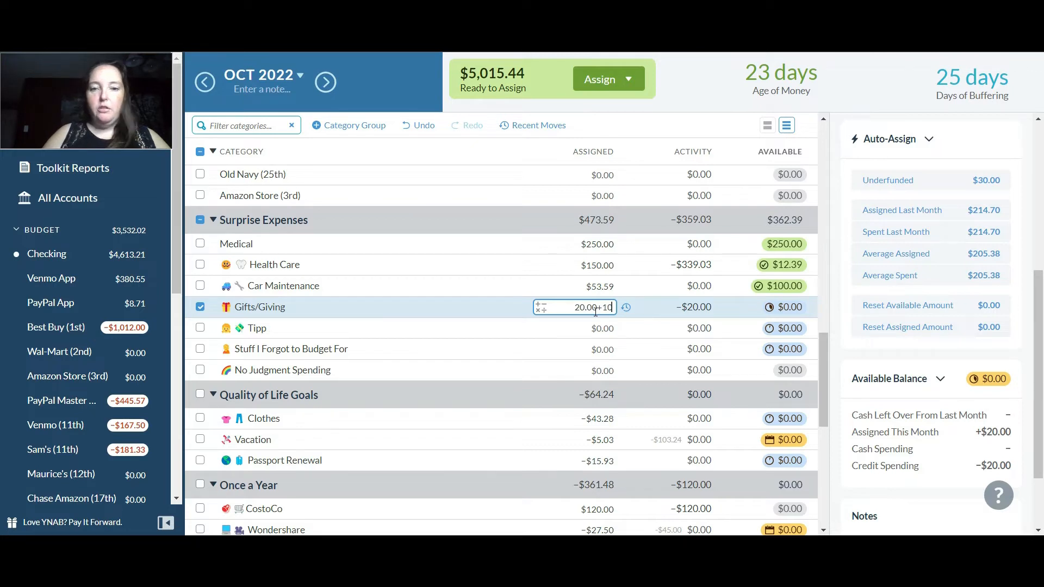
text(0)
key(Return)
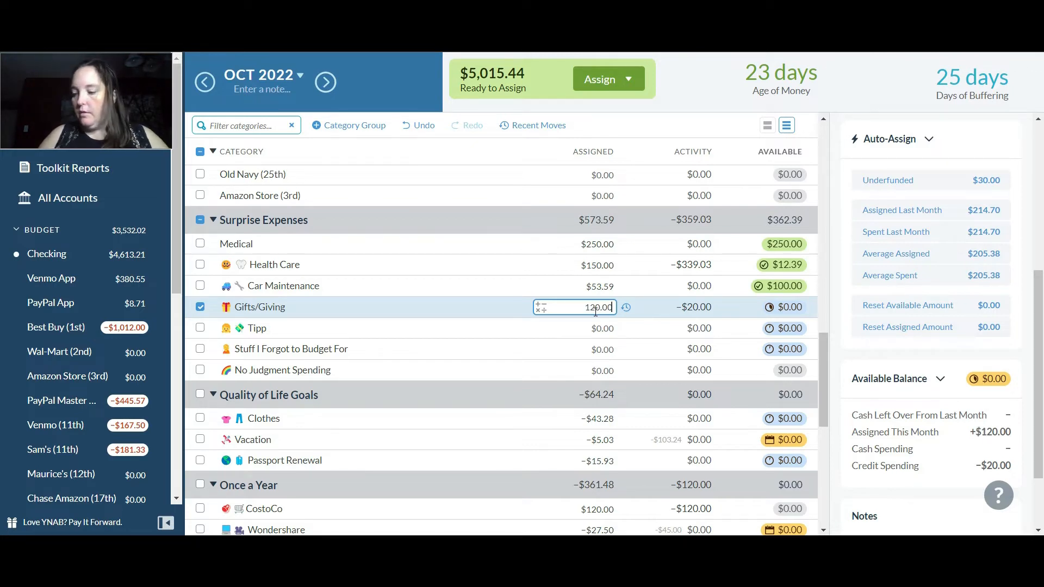
Assign $50 to the Tipp category under Surprise Expenses and leave no category selected
click(618, 328)
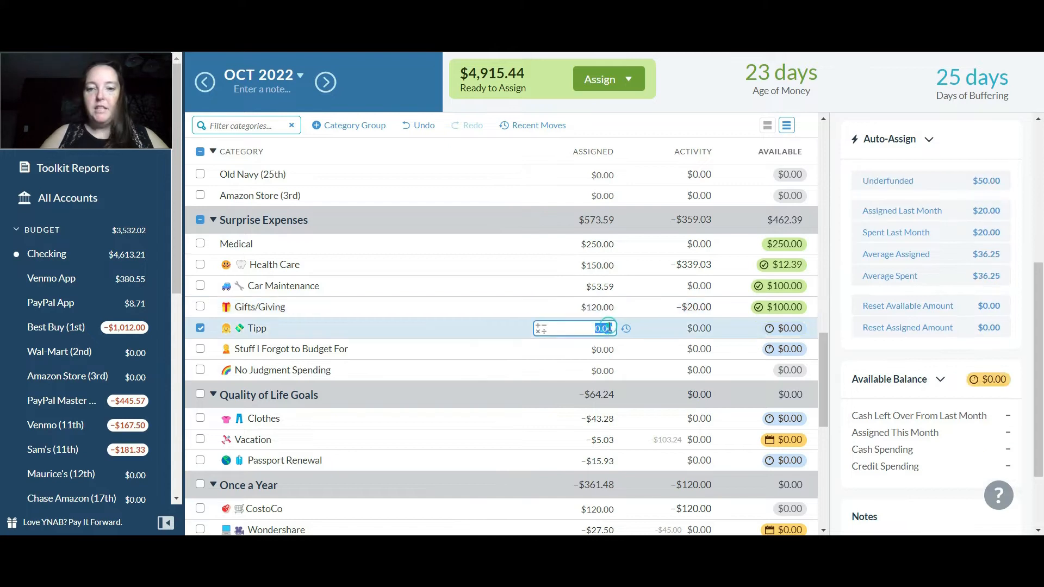
text(50)
key(Return)
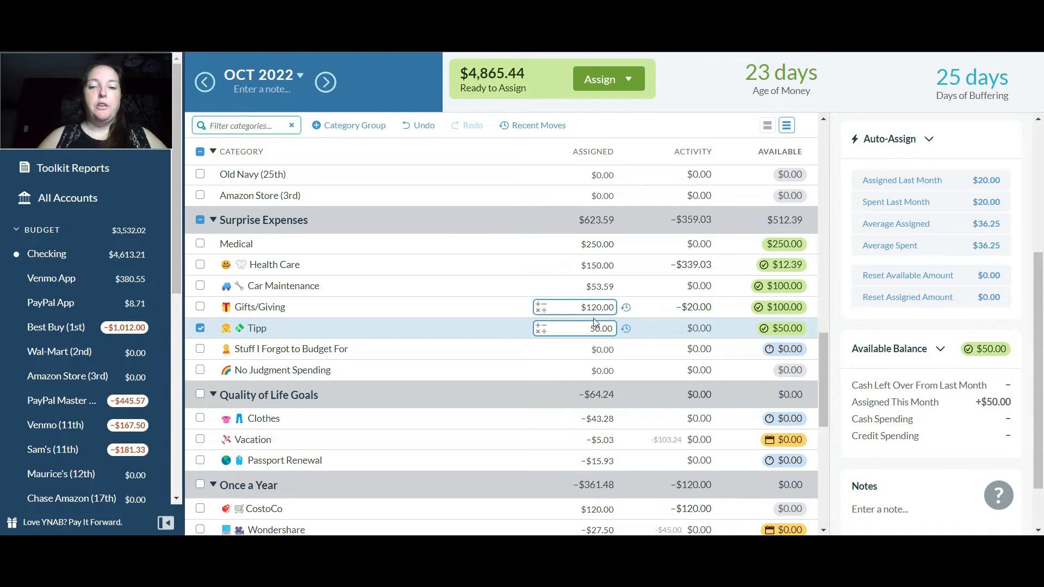
click(495, 300)
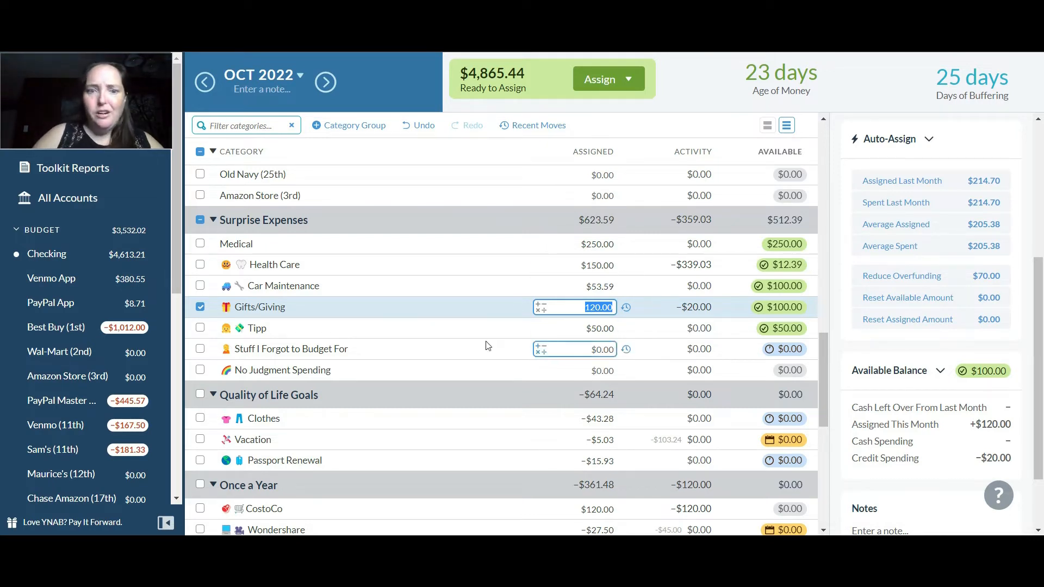
click(201, 307)
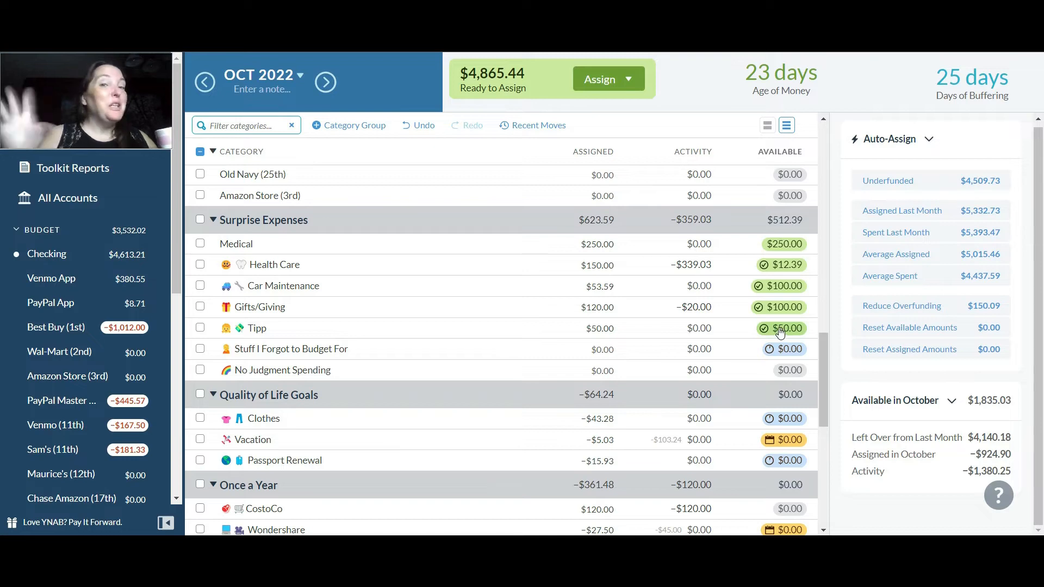
Assign $20 to the Stuff I Forgot to Budget For category under Surprise Expenses
mouse_move(780, 332)
click(603, 348)
text(20)
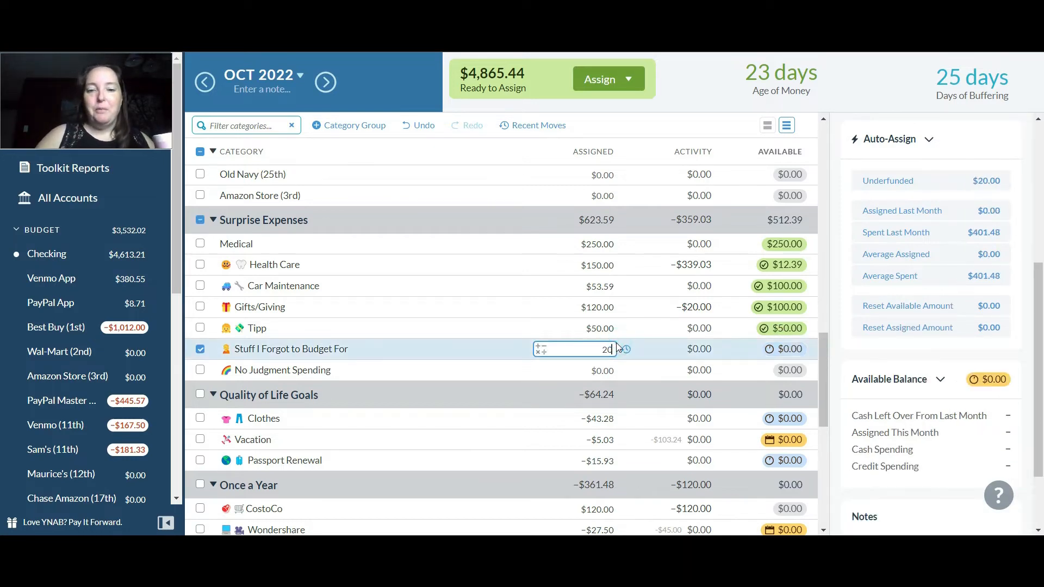
key(Return)
click(563, 370)
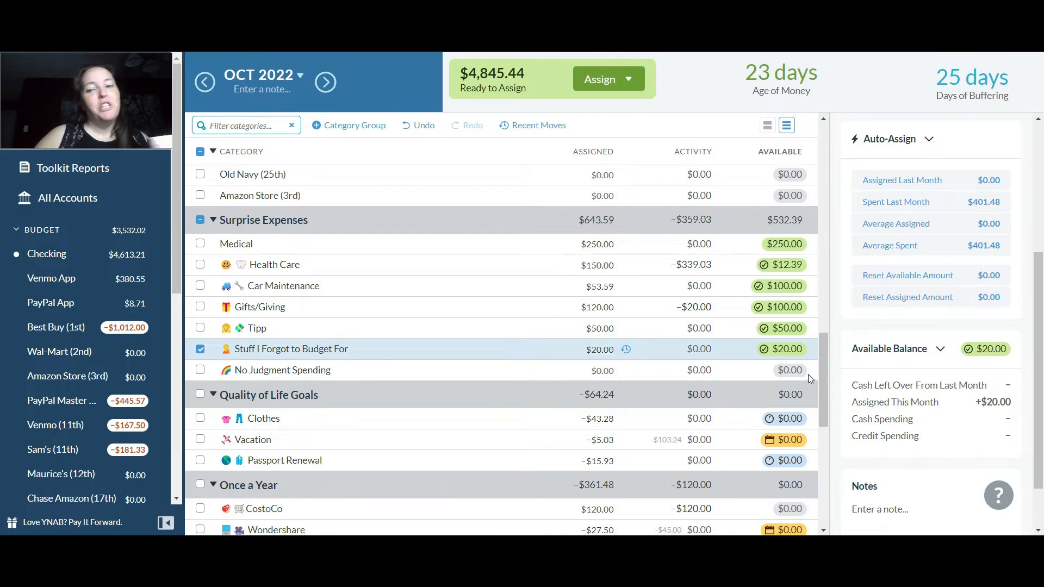
Add $70 to the amount assigned to Clothes in the Quality of Life Goals group
drag(822, 367, 824, 399)
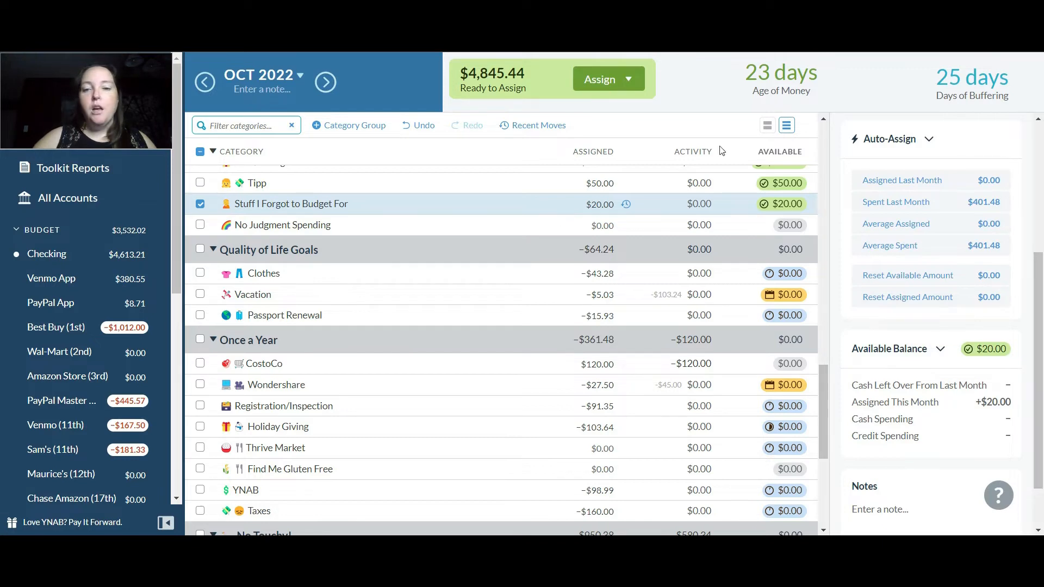
click(586, 272)
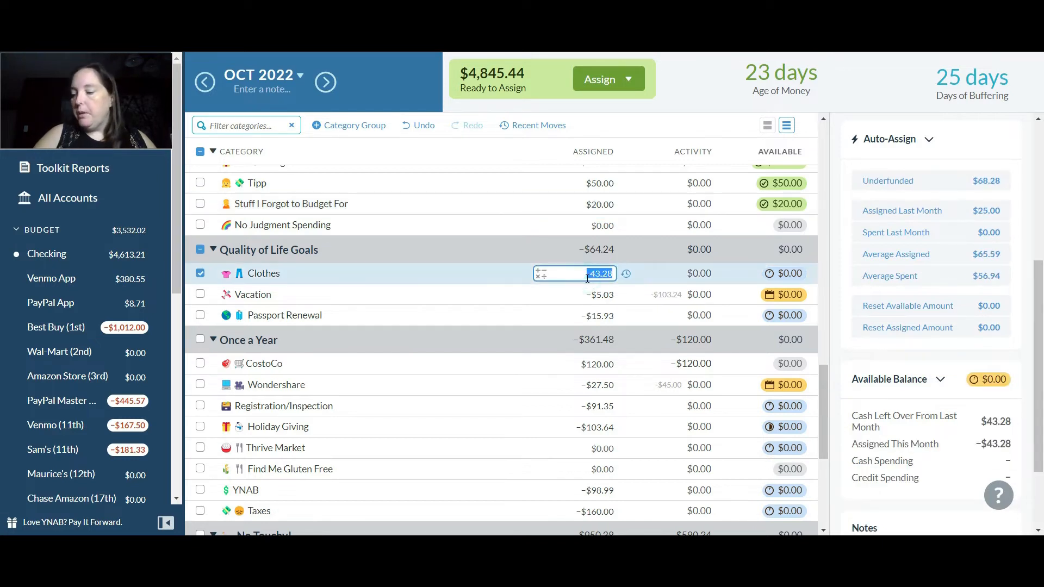
text(+)
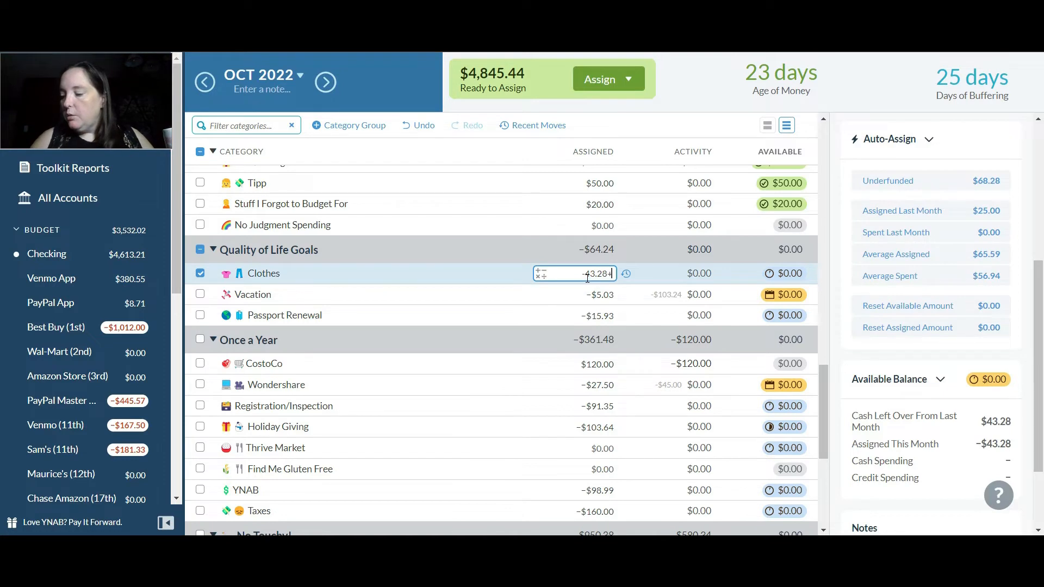
text(70.0)
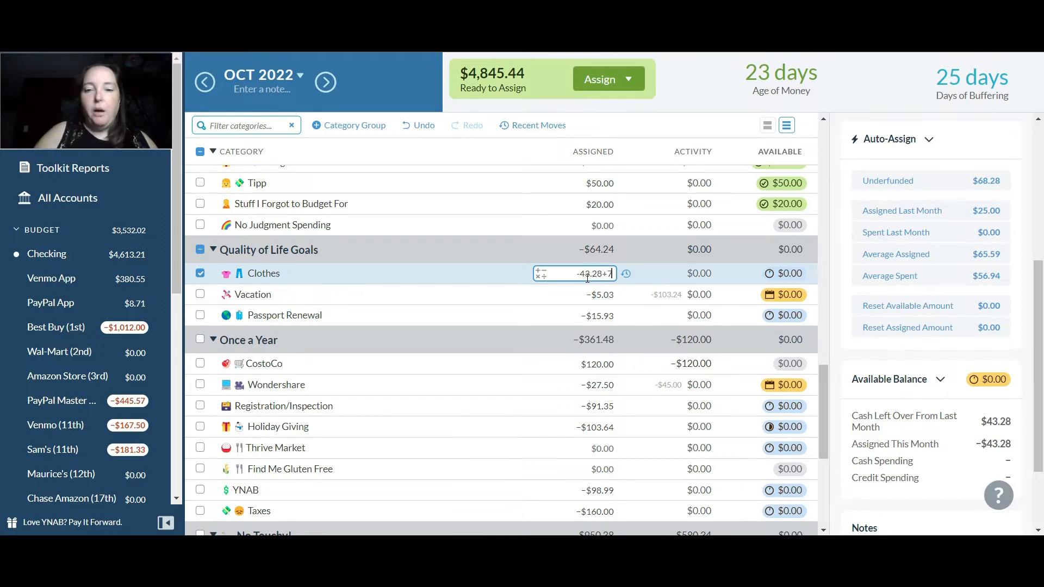
key(Return)
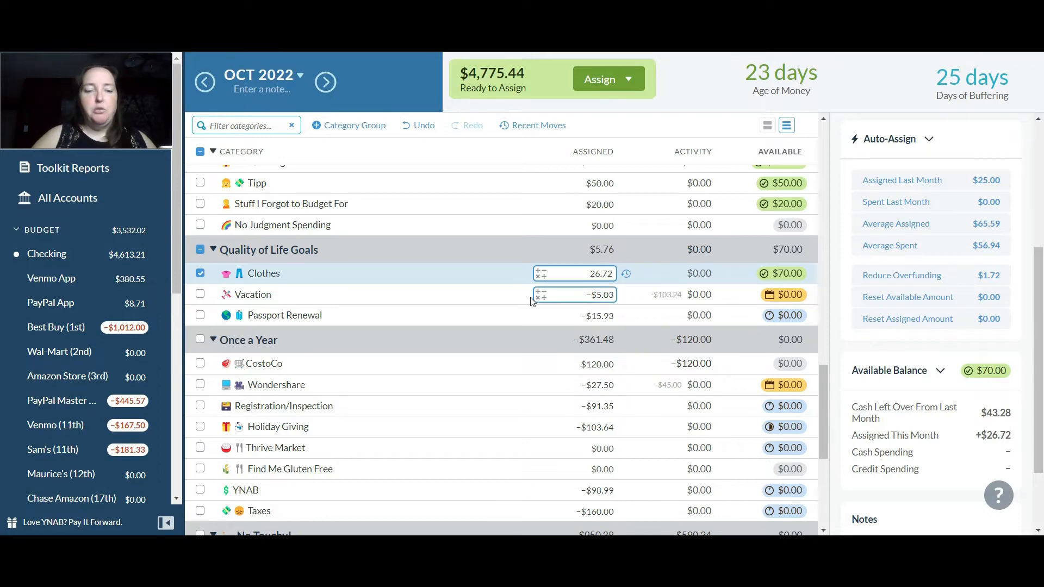
Add $55 to the amount assigned to Vacation in the Quality of Life Goals group
click(551, 291)
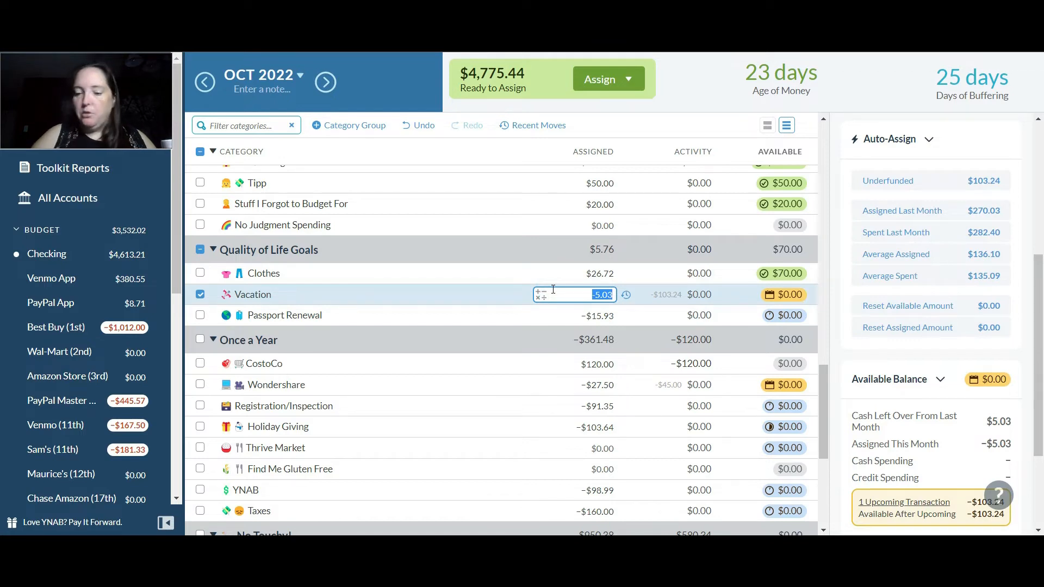
text(+55)
key(Return)
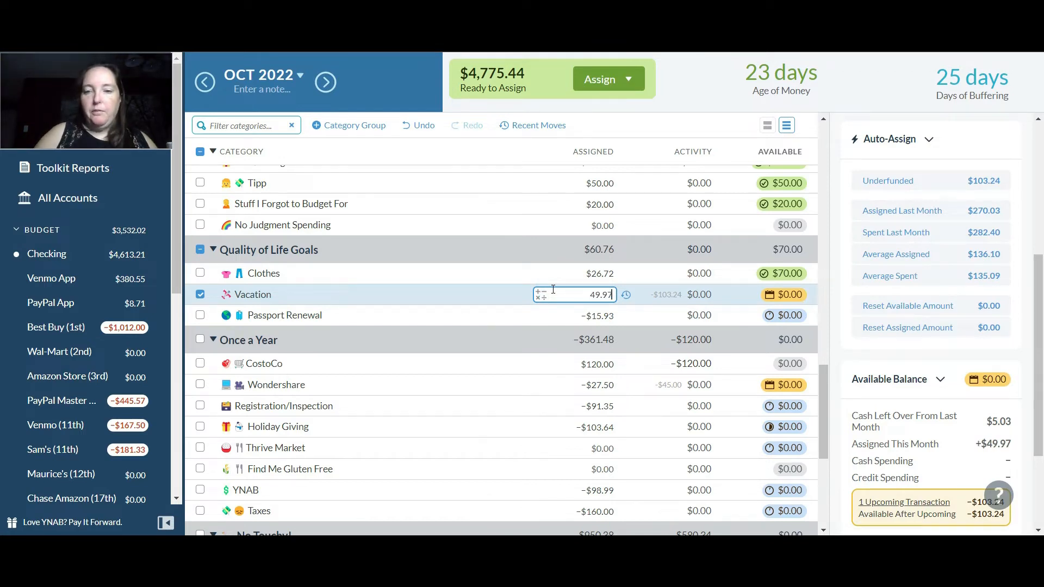
Add $17.70 to the amount assigned to Passport Renewal in the Quality of Life Goals group
click(594, 315)
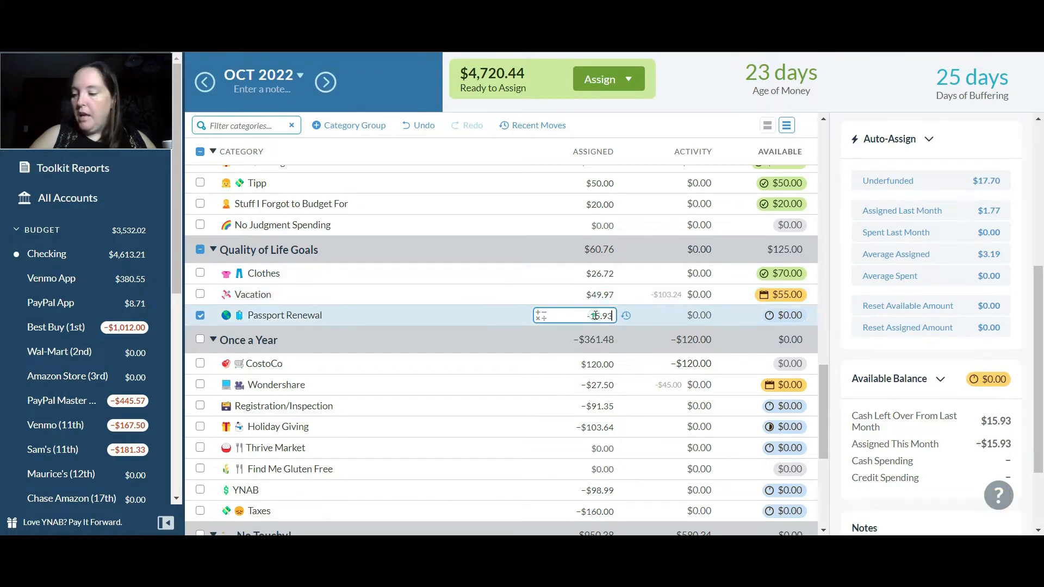
key(Right)
text(+17.7)
key(Return)
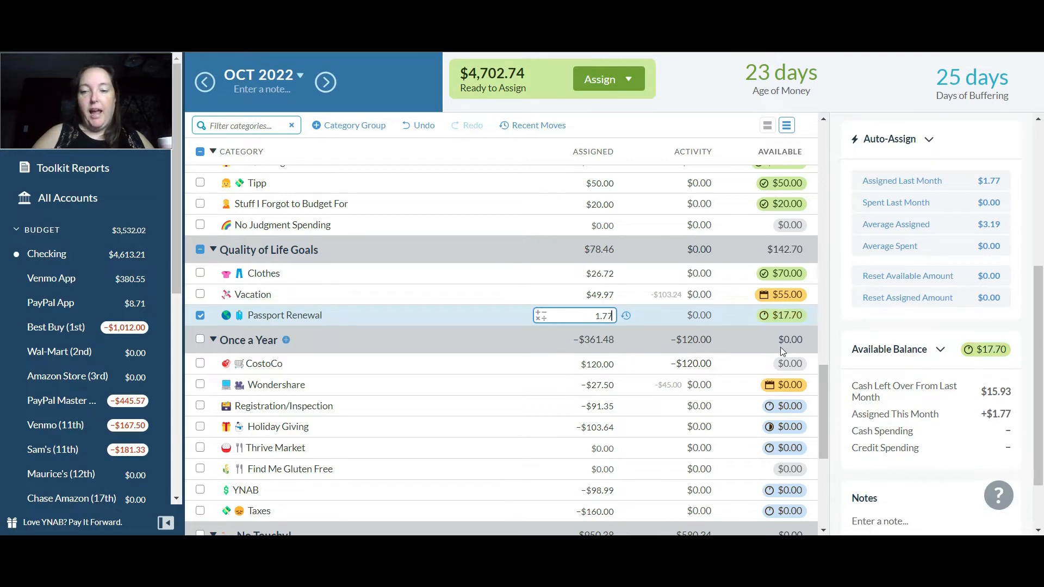
click(553, 365)
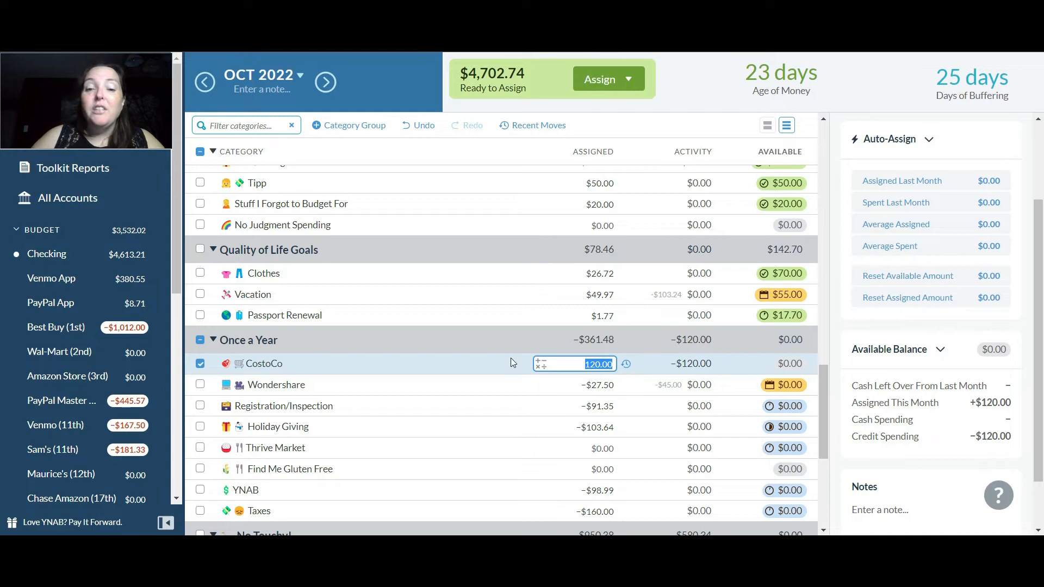
click(504, 345)
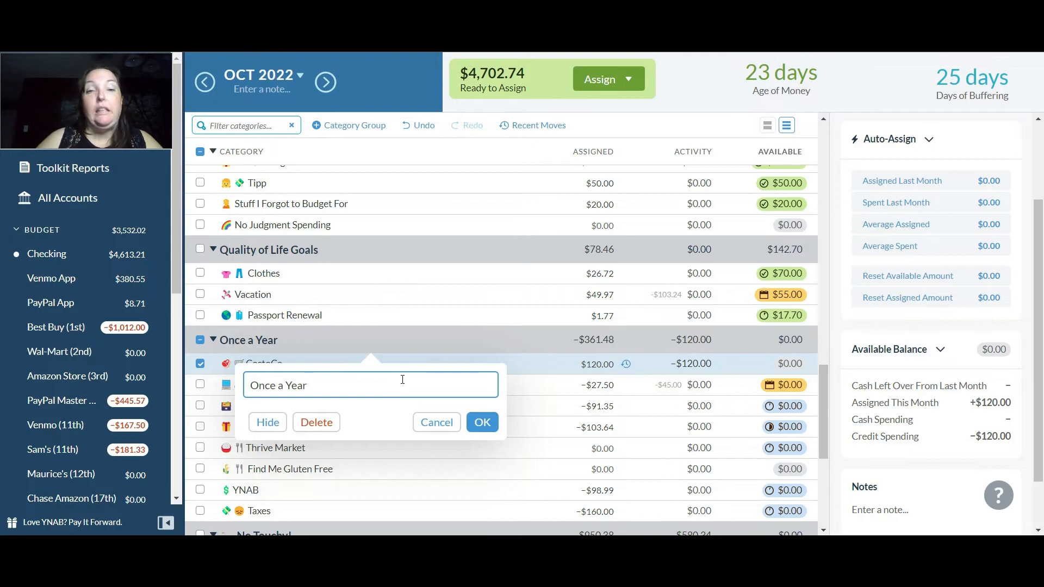
click(342, 335)
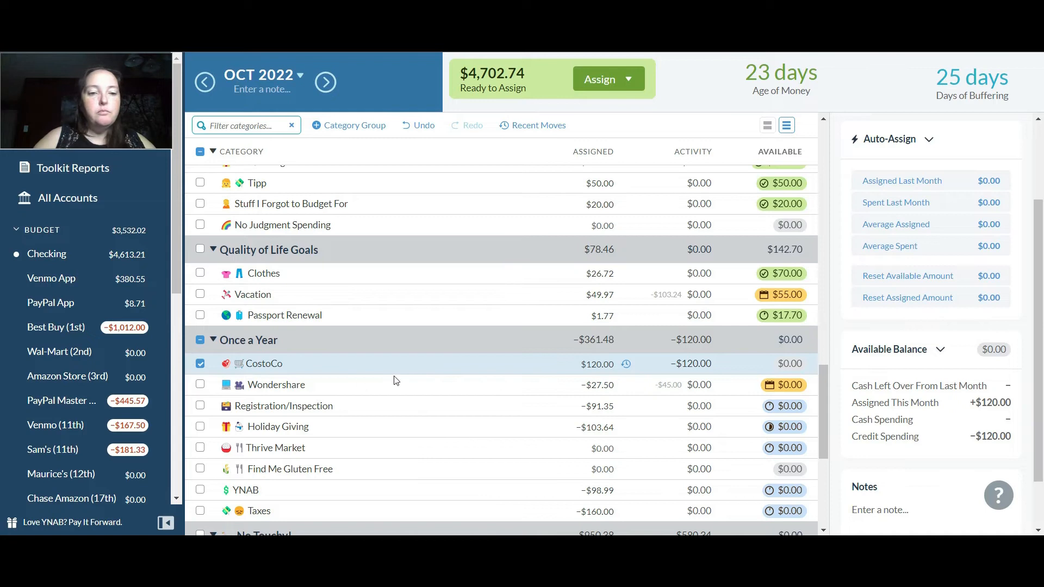
Add $45 to the amount assigned to Wondershare in the Once a Year group
click(611, 389)
text(+)
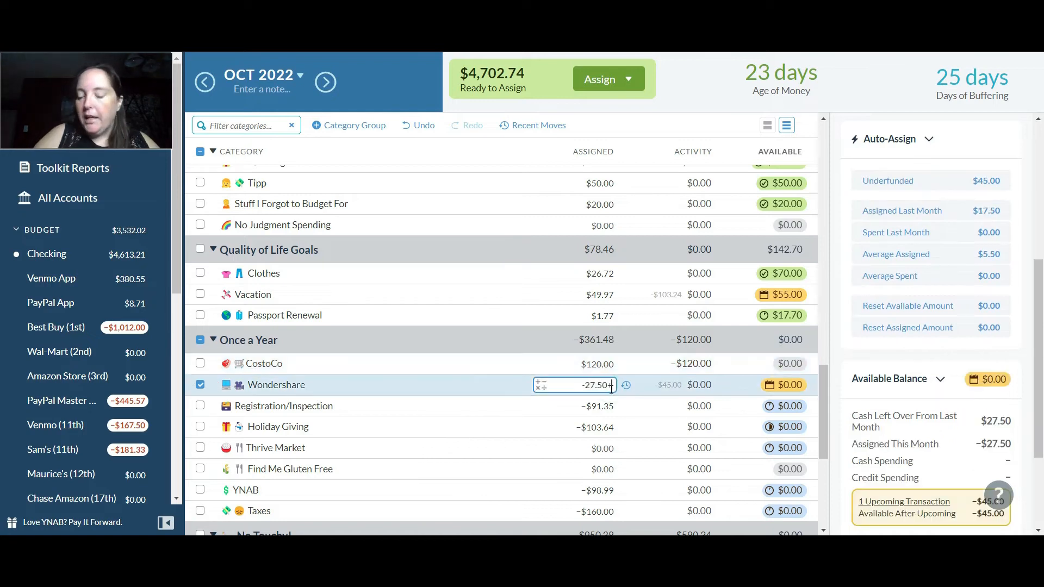
text(45)
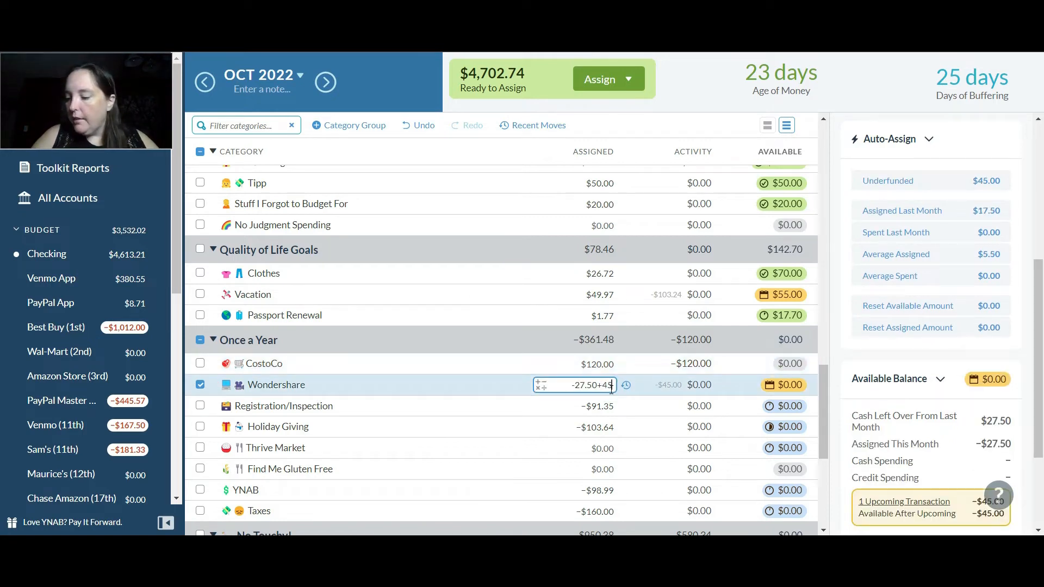
key(Return)
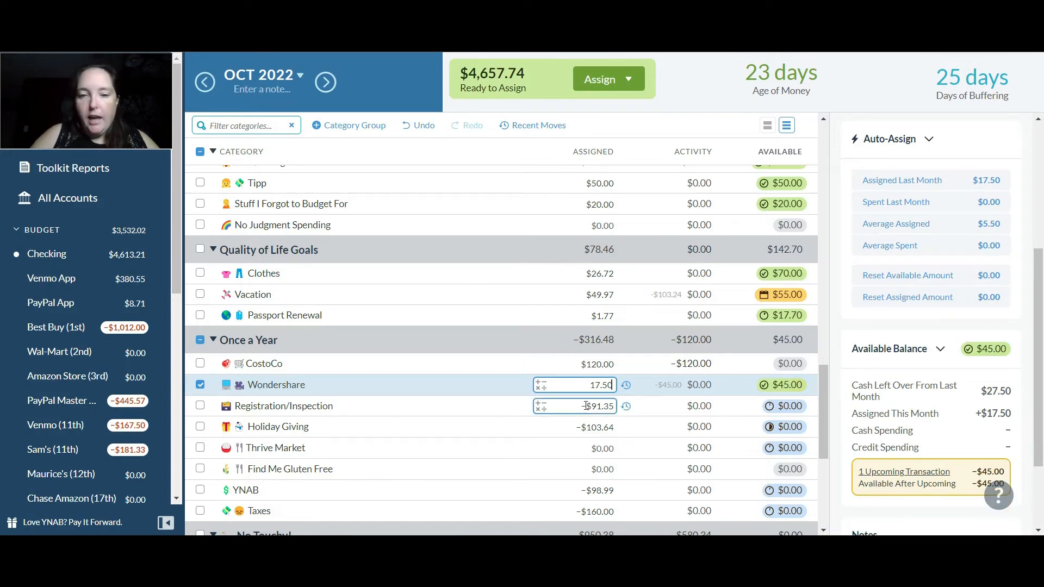
Add $100 to the amount assigned to Registration/Inspection in the Once a Year group
click(586, 405)
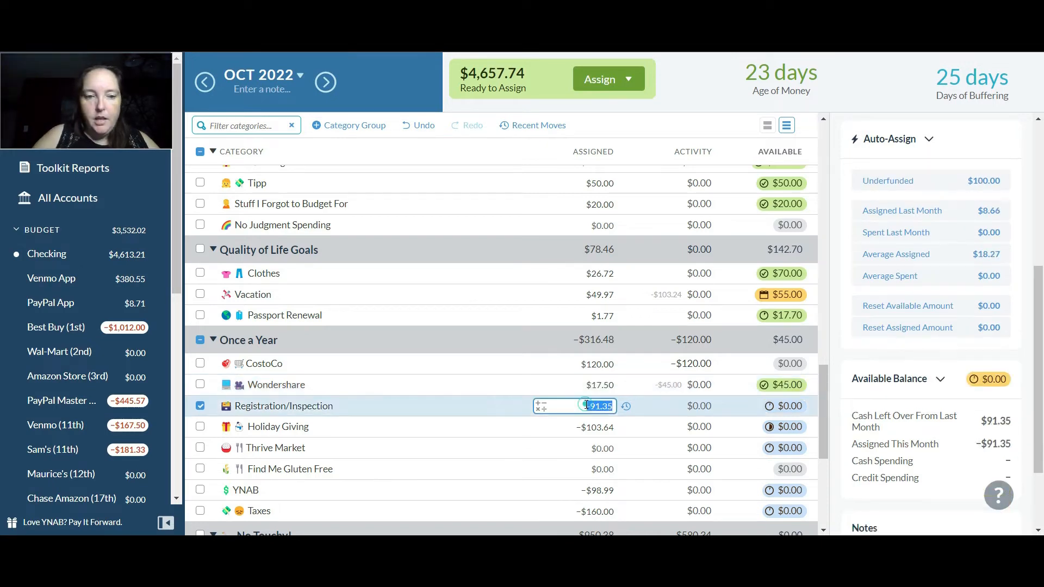
text(+100)
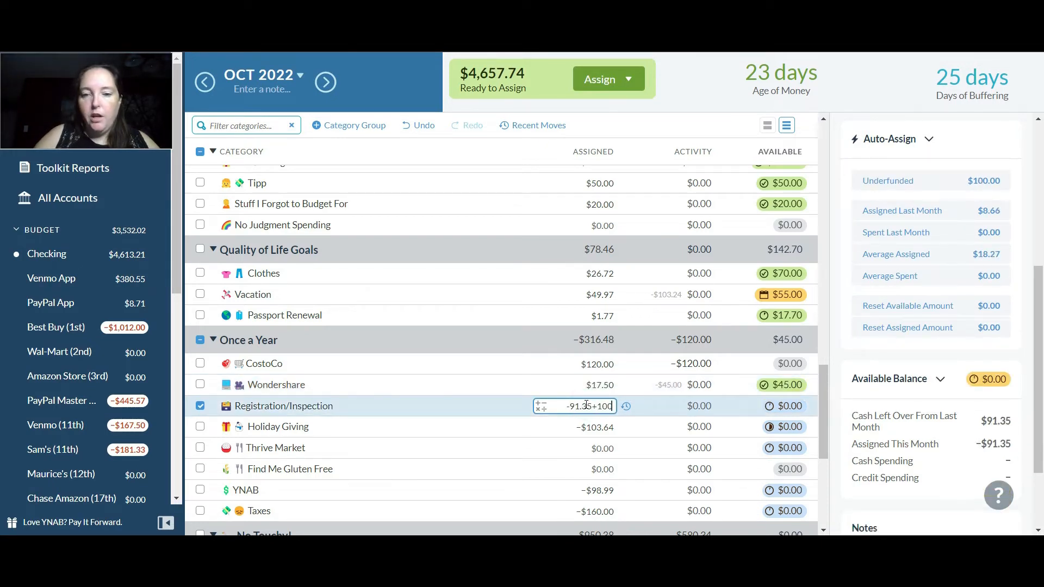
key(Return)
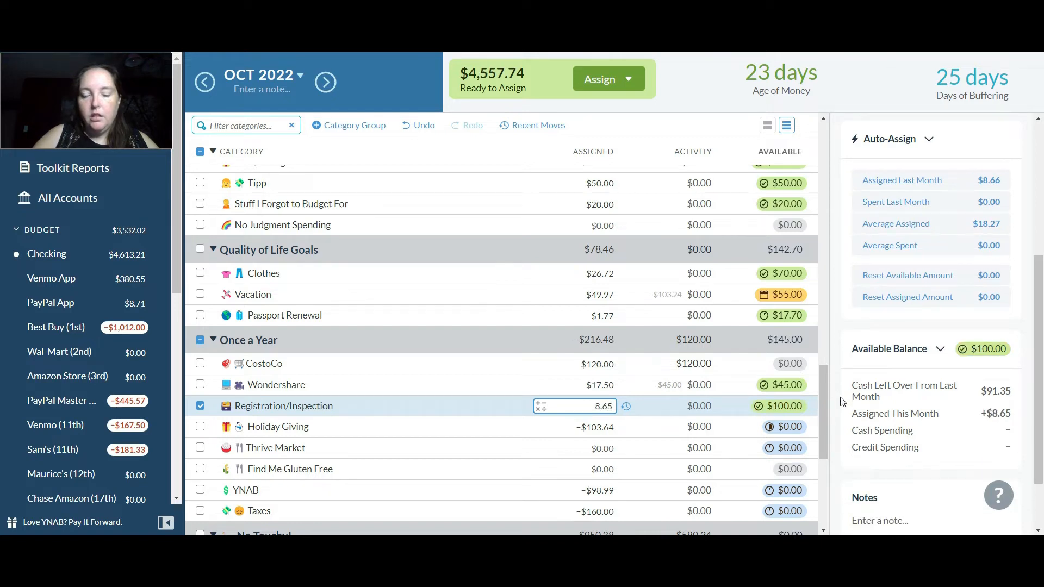
Add $150 to the amount assigned to Holiday Giving in the Once a Year group
drag(824, 392, 824, 422)
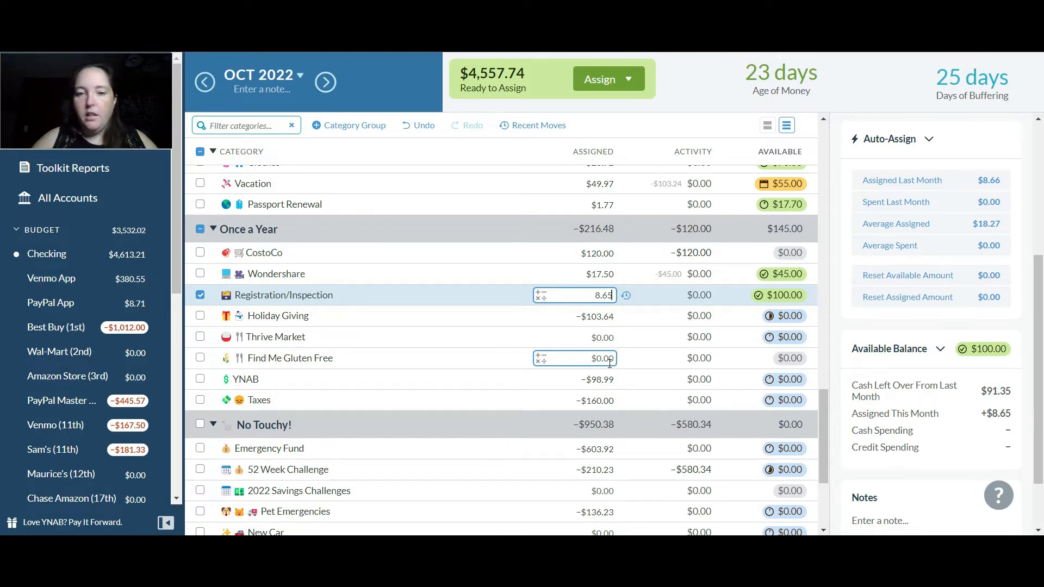
click(604, 317)
text(+150)
key(Return)
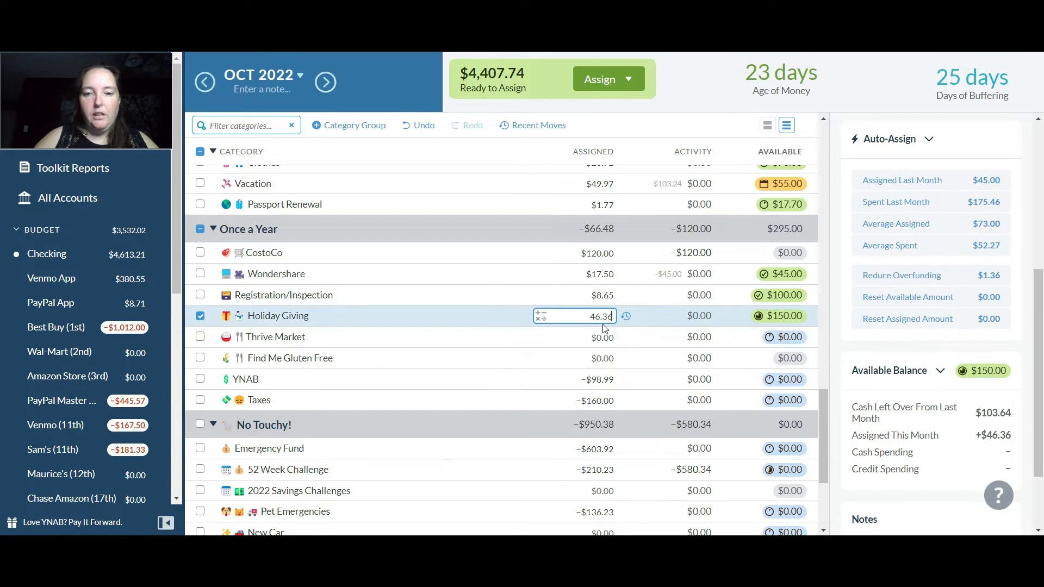
Check the Thrive Market and Find Me Gluten Free categories in the Once a Year group, including their November 2022 budget
click(602, 335)
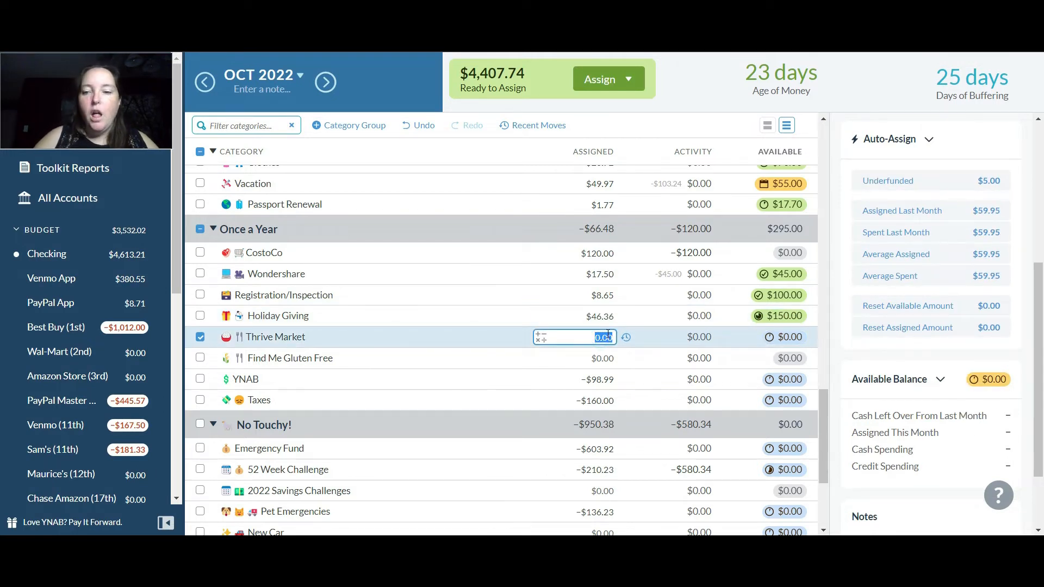
click(603, 358)
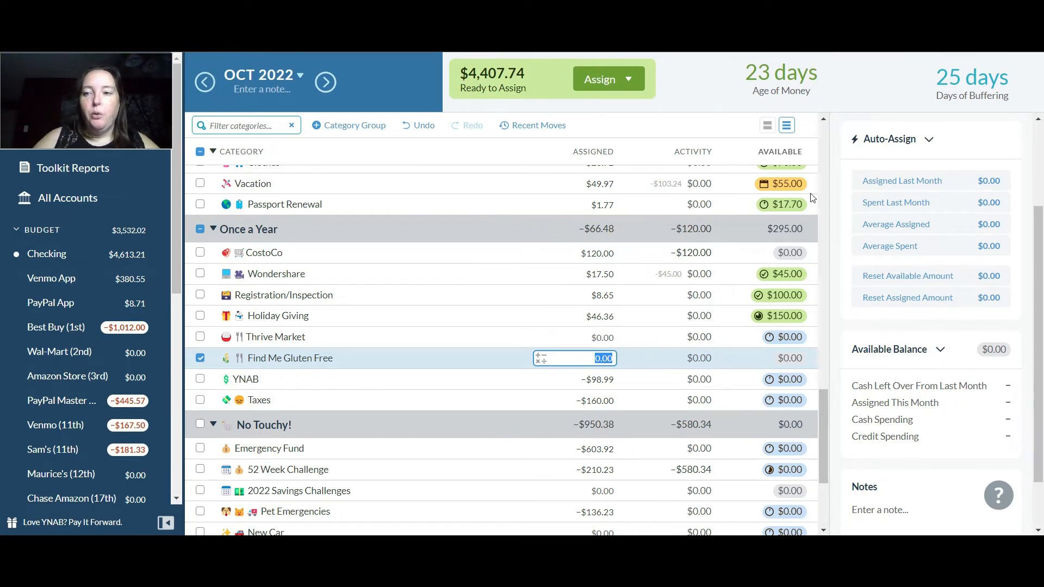
click(325, 83)
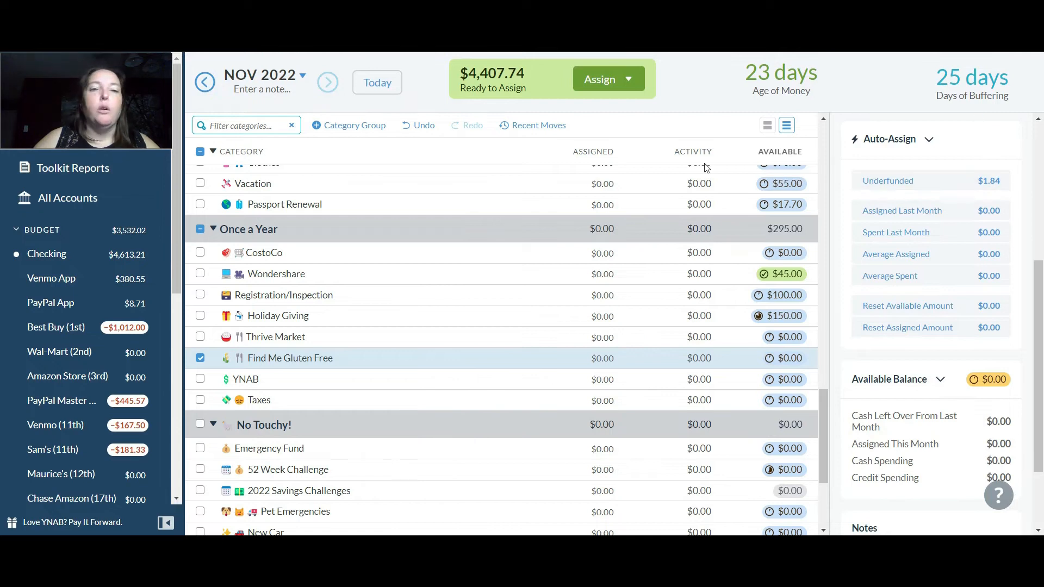
click(205, 82)
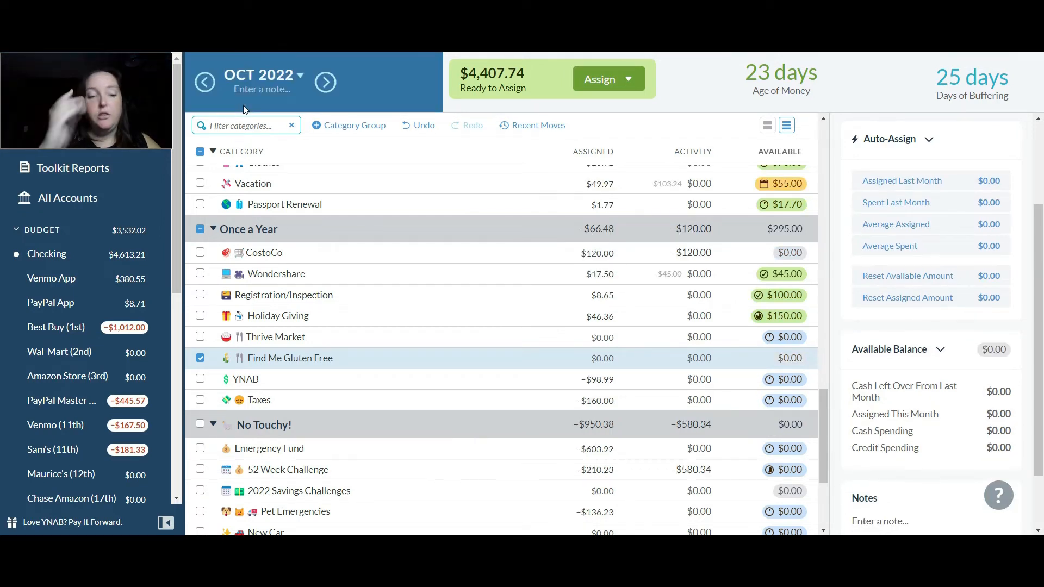
click(200, 358)
Add $98.99 to the amount assigned to YNAB in the Once a Year group
click(598, 379)
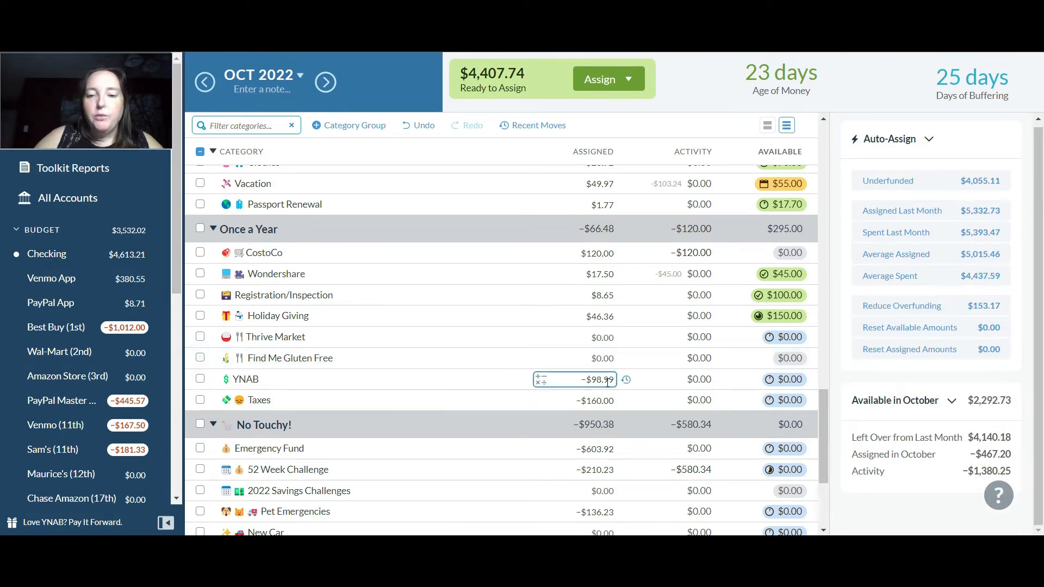
text(+98.99)
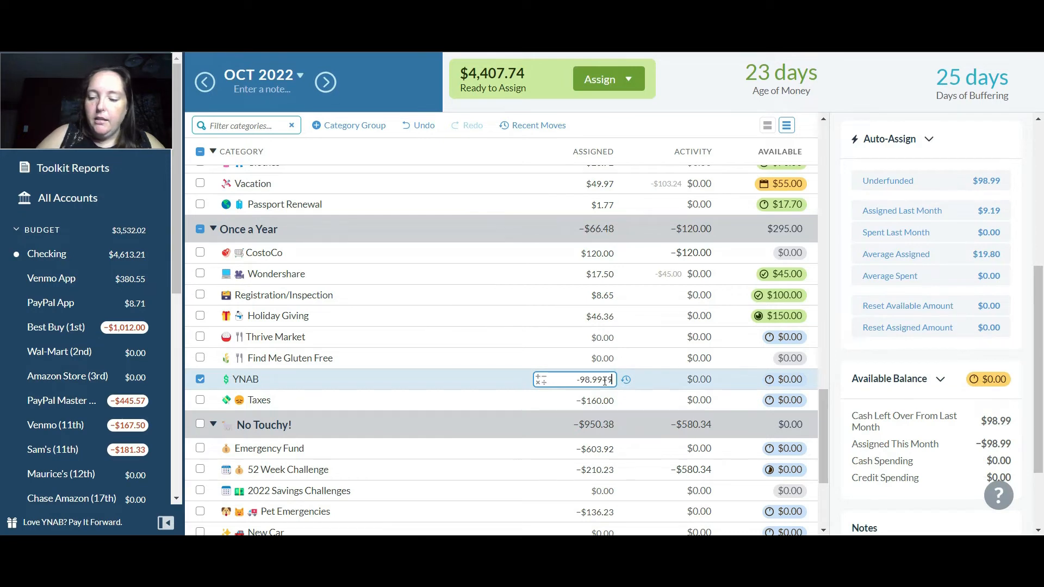
key(Return)
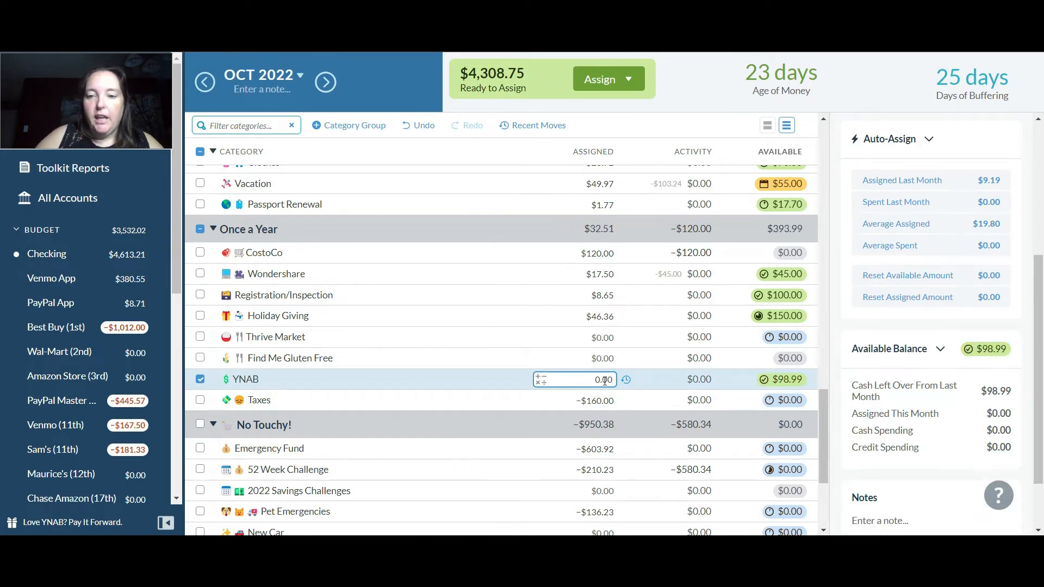
Add $180 to the amount assigned to Taxes in the Once a Year group
click(596, 403)
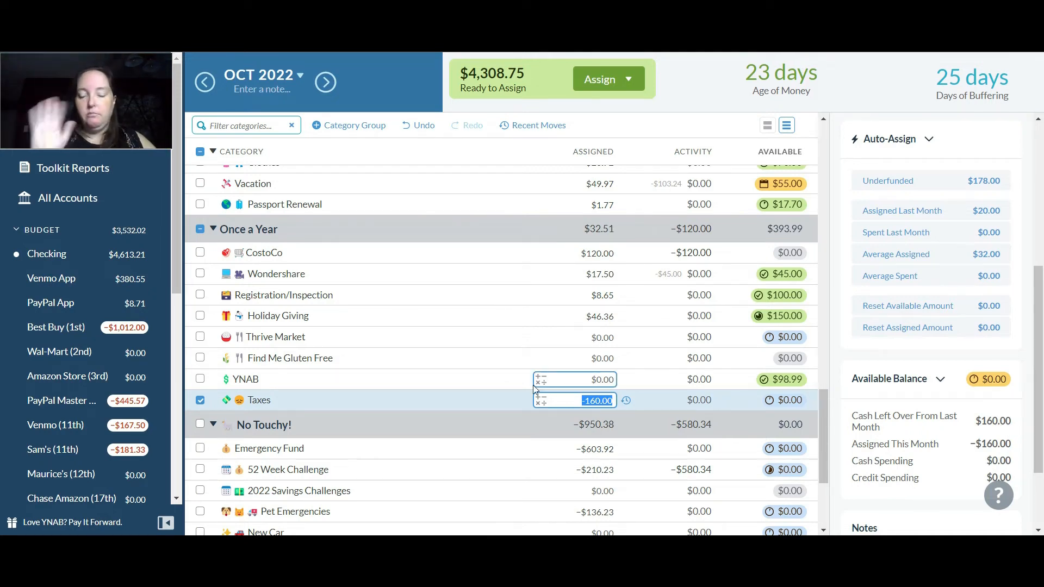
text(+)
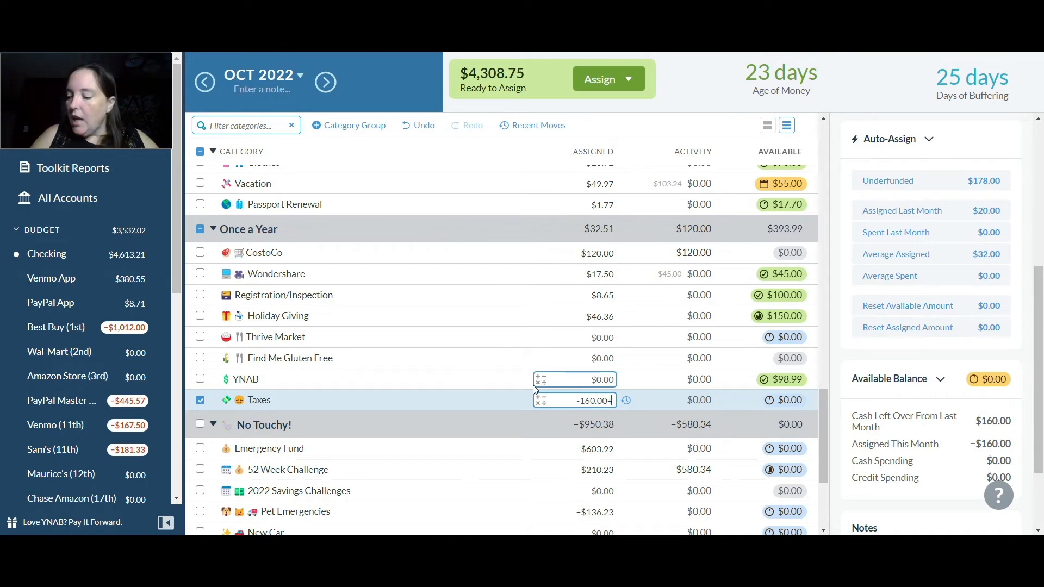
text(180)
key(Return)
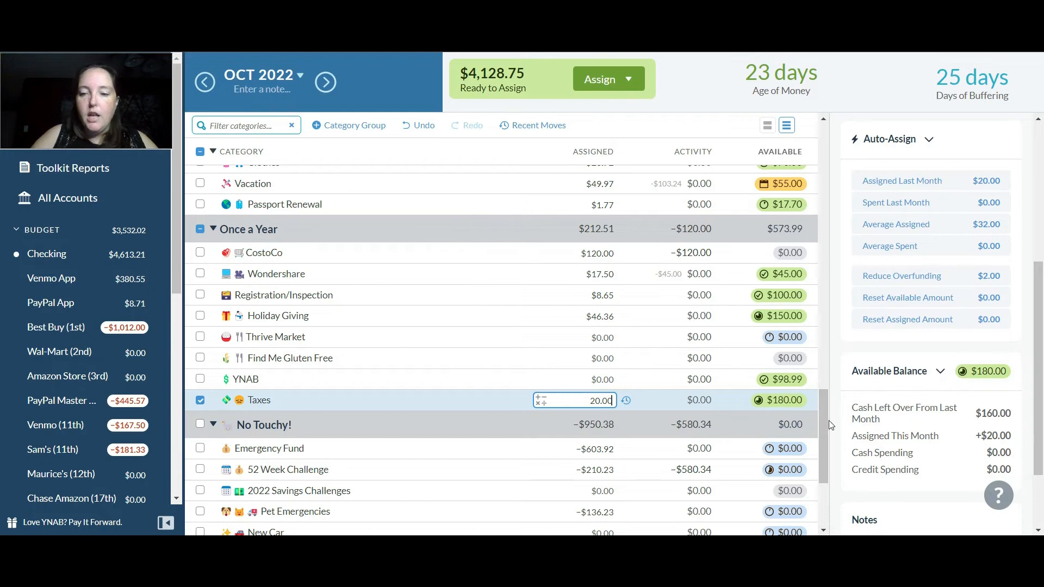
Add $603.92 to the amount assigned to Emergency Fund in the No Touchy! group
drag(823, 420, 819, 455)
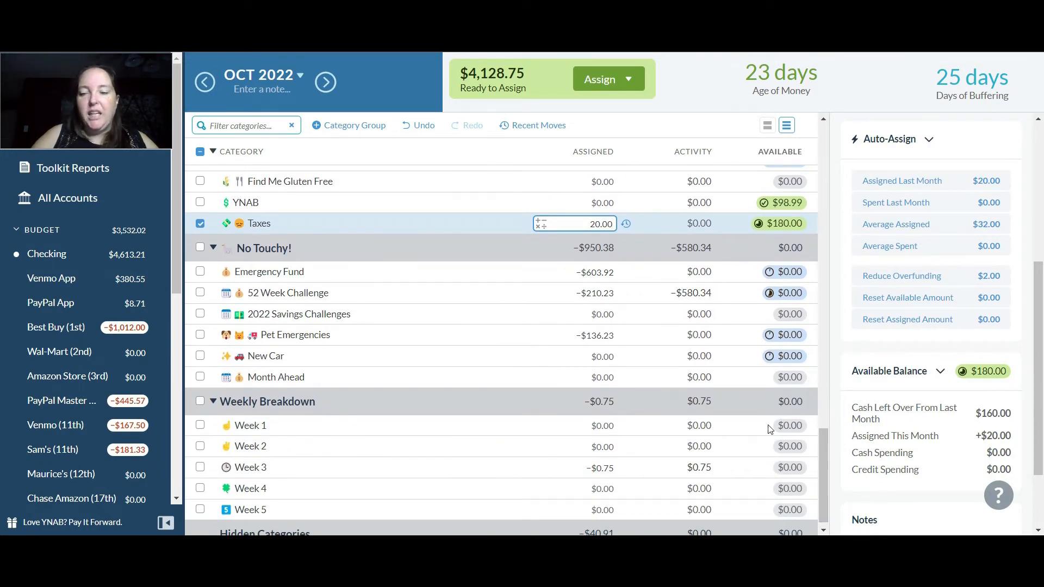
click(575, 275)
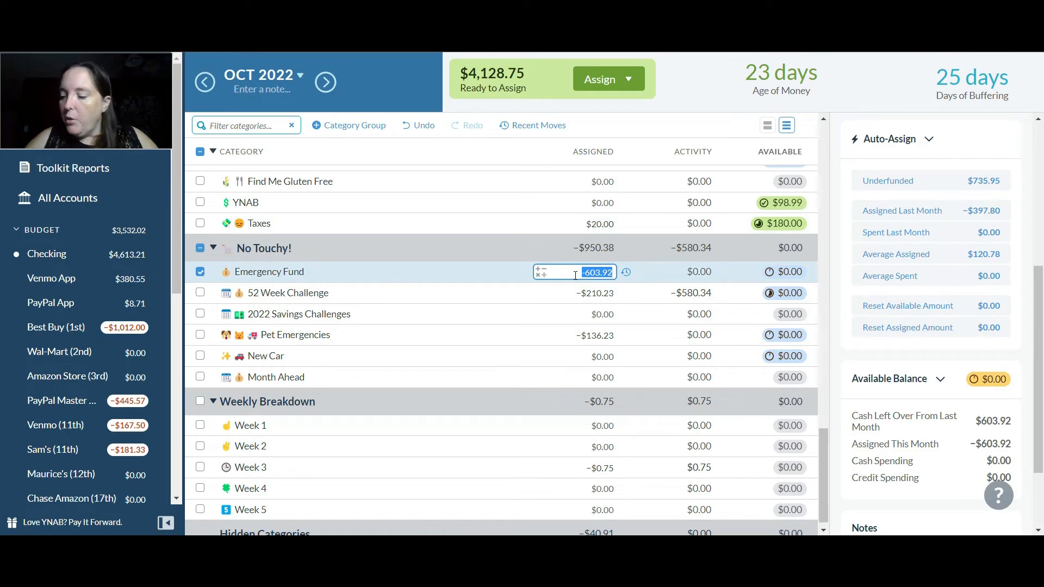
key(End)
text(+6)
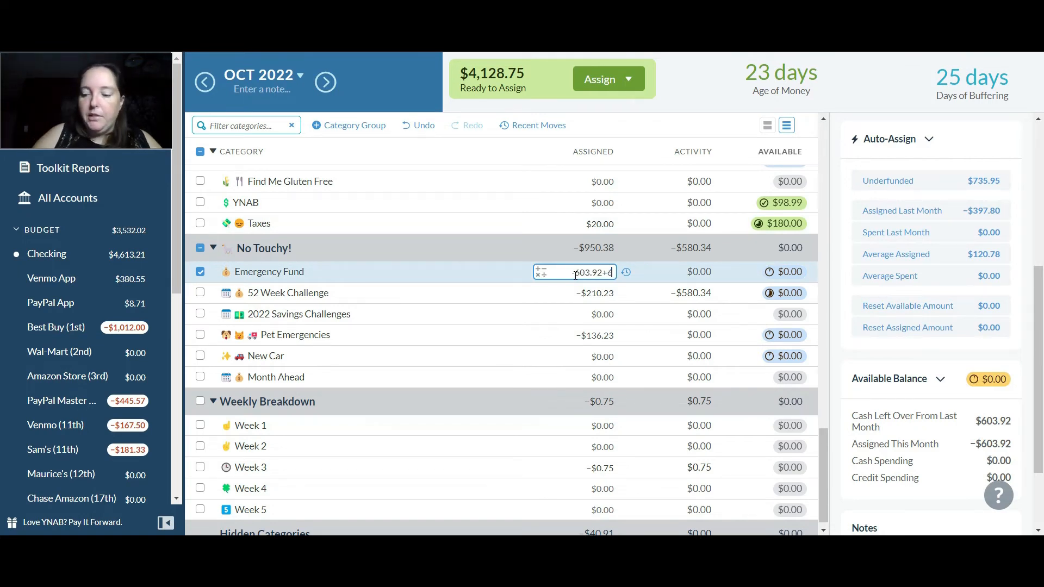
text(03.92)
key(Return)
Add $253 to the amount assigned to 52 Week Challenge in the No Touchy! group
click(600, 299)
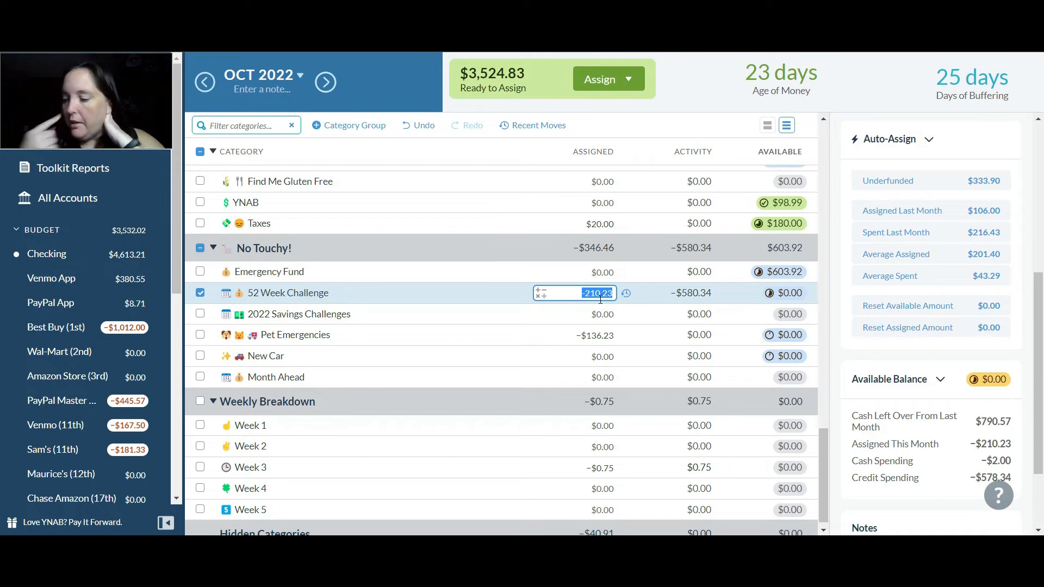
key(End)
text(+253)
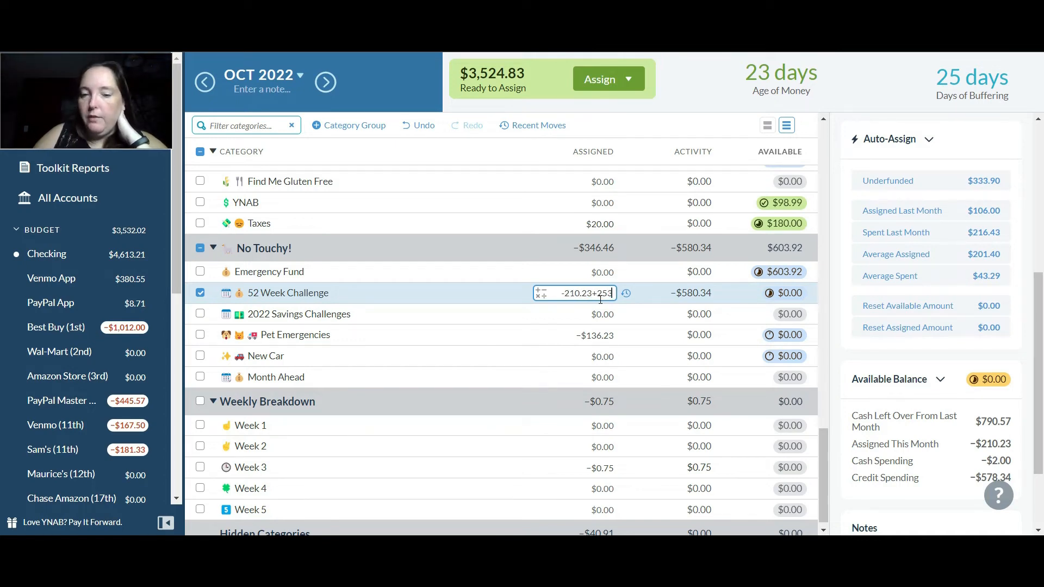
key(Return)
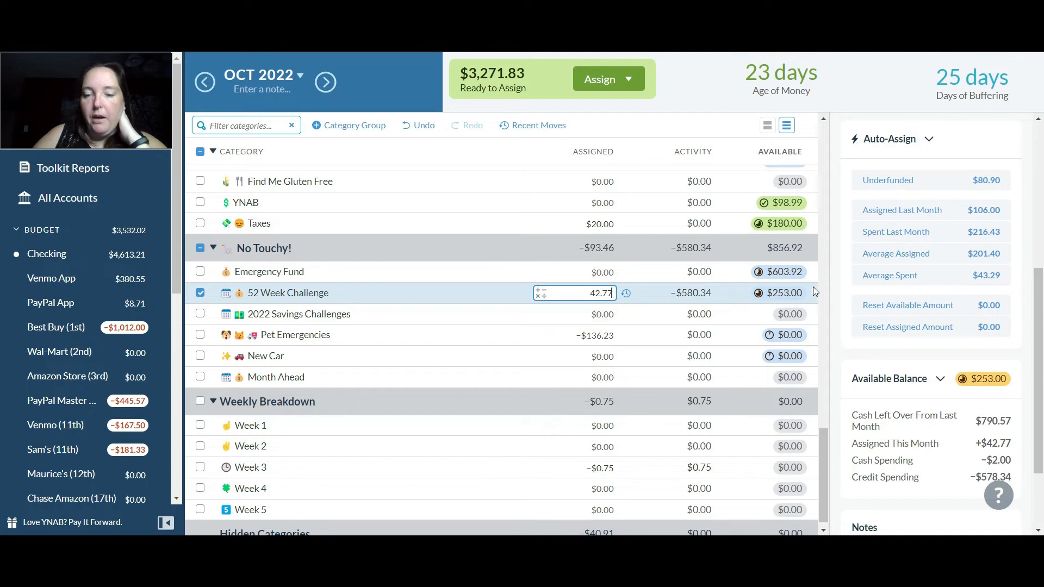
Add $200 to the amount assigned to Pet Emergencies in the No Touchy! group
scroll(823, 452, down, 2)
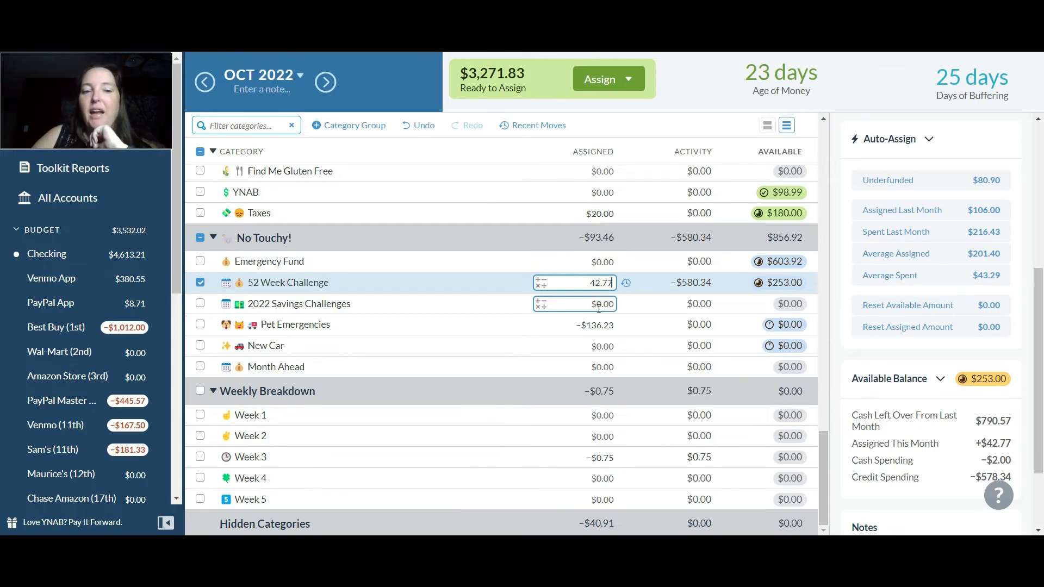
click(597, 325)
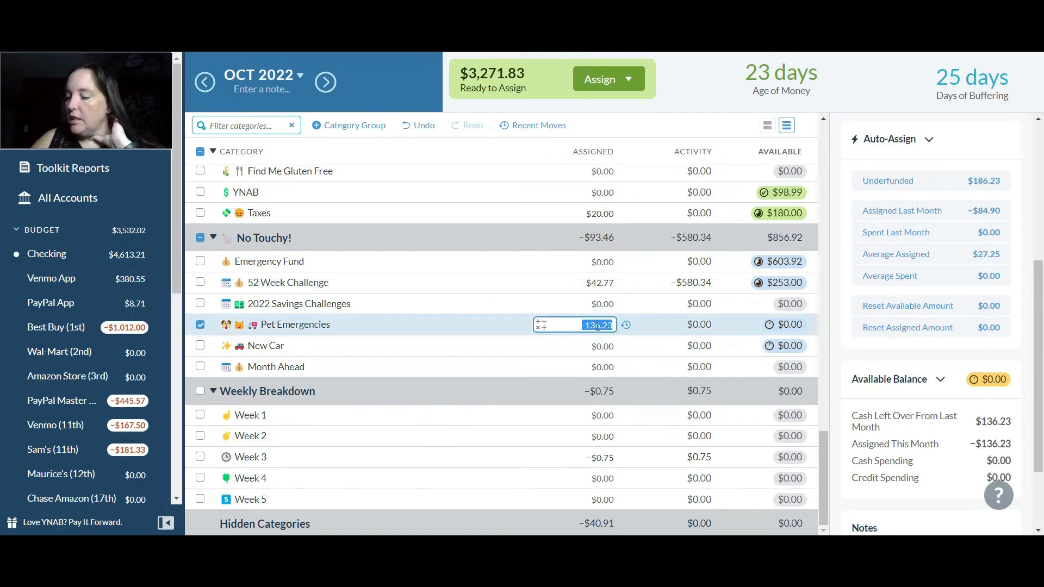
key(End)
text(+200)
key(Return)
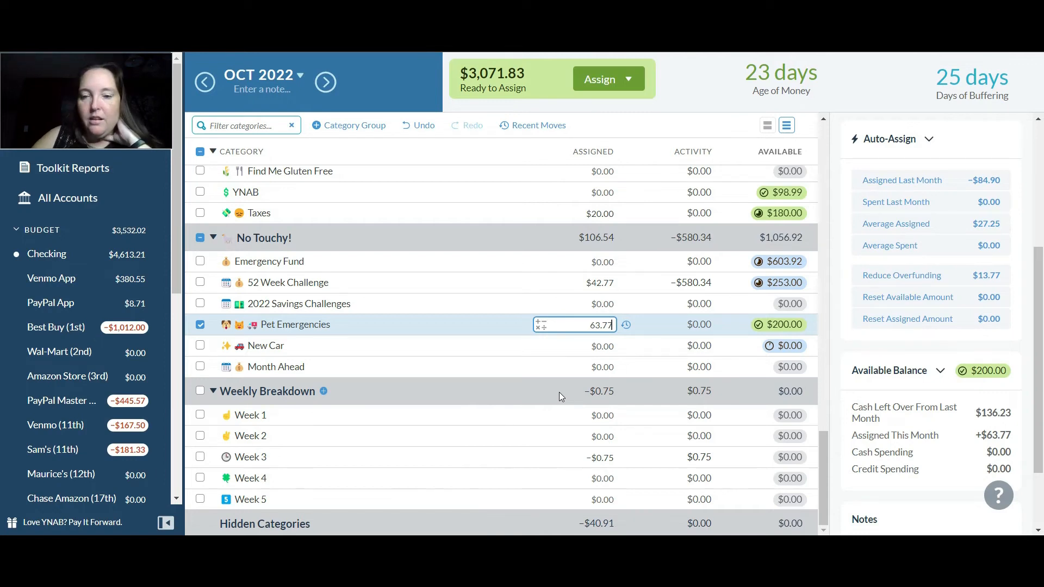
Set the amount assigned to PayPal Master Card (7th) in the Credit Card Payments group to $426.57
click(822, 456)
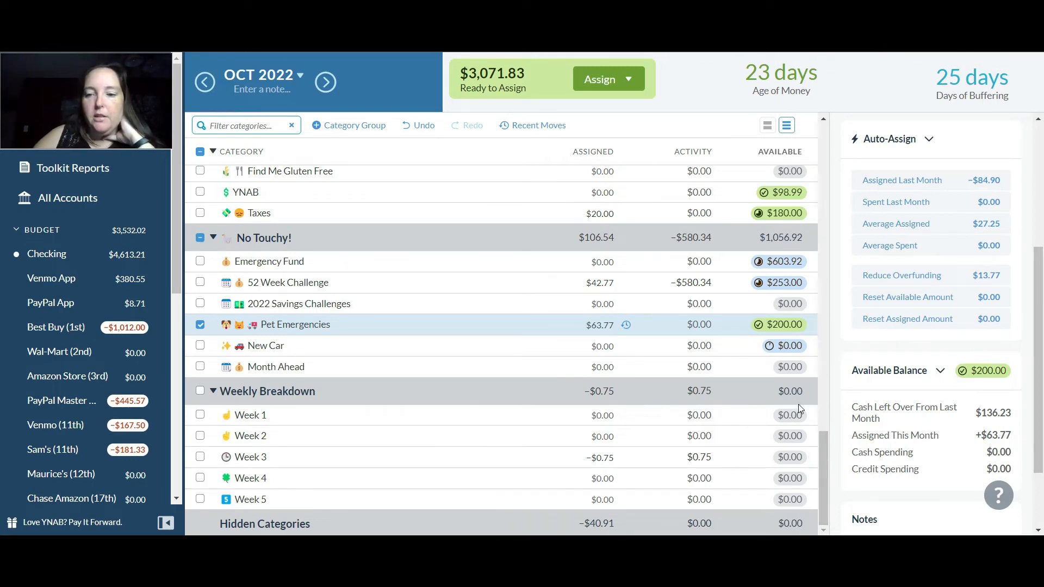
drag(828, 465, 825, 296)
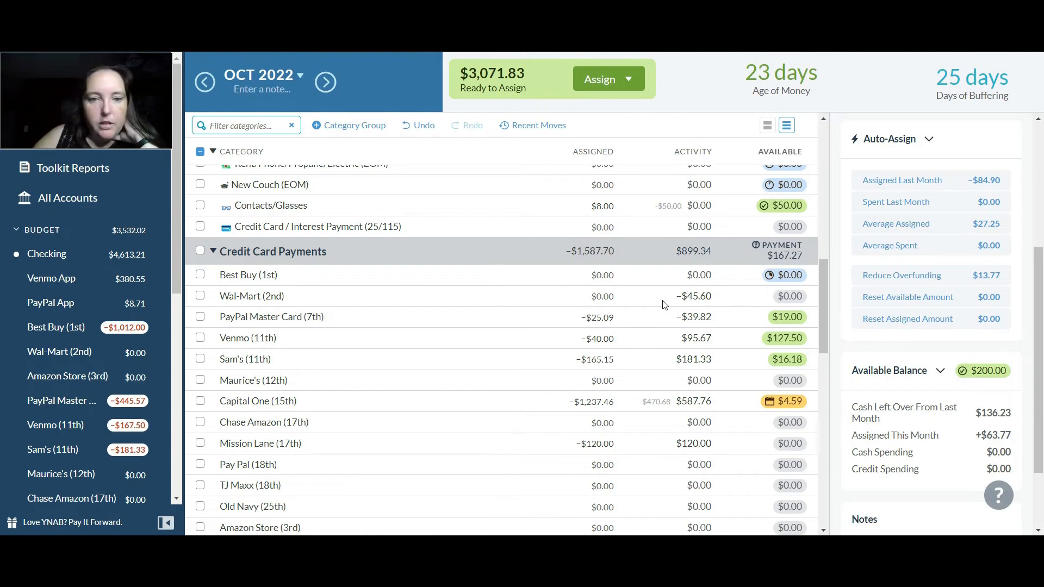
click(605, 319)
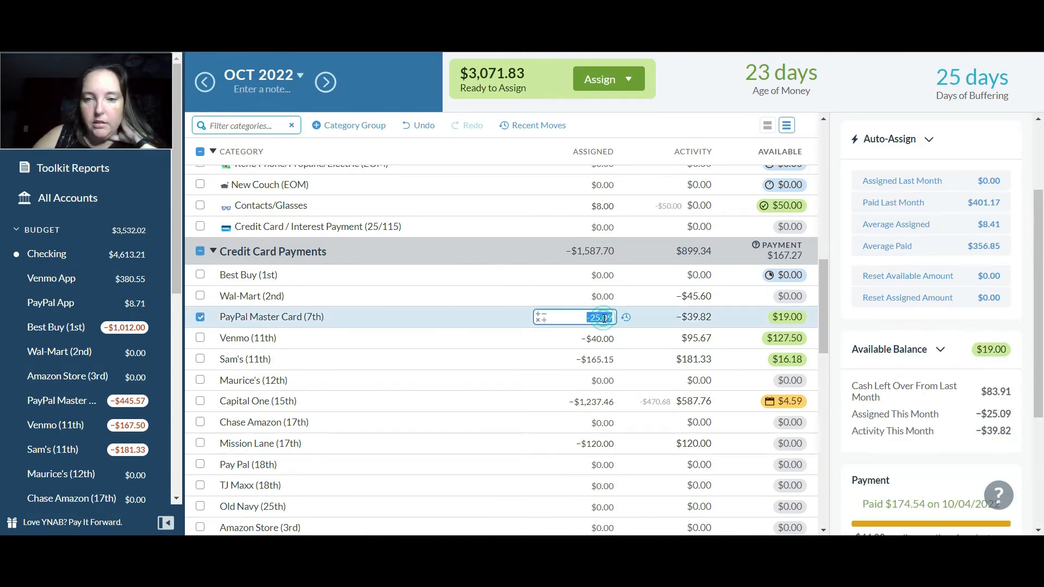
text(426.57)
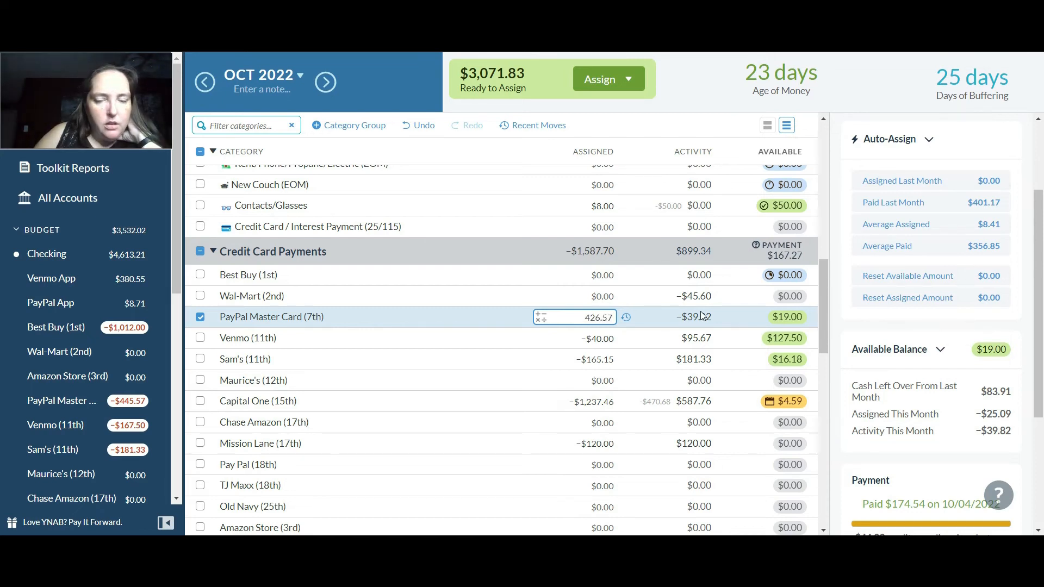
key(Return)
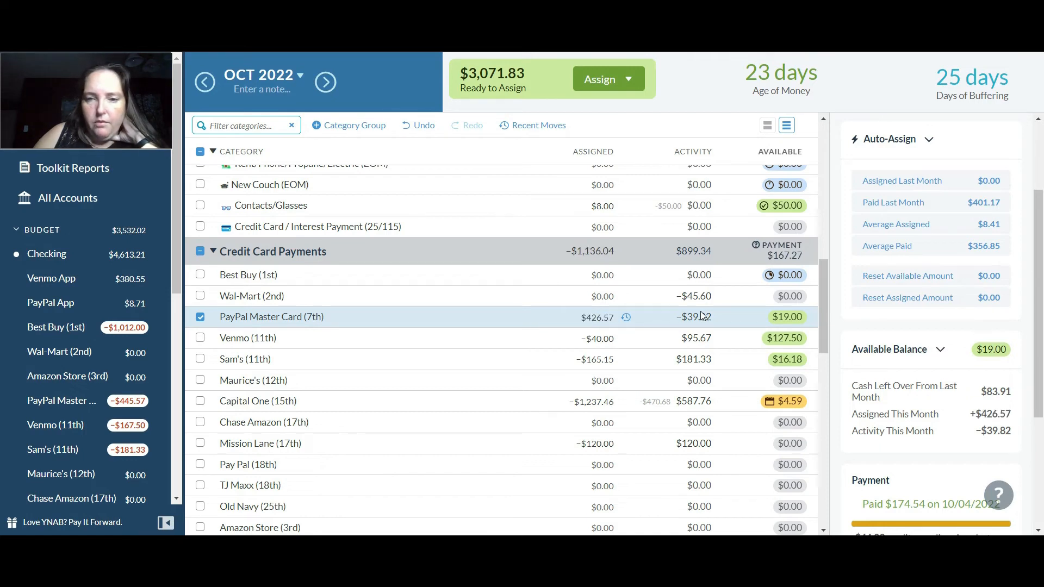
Set the amount assigned to PayPal Master Card (7th) in the Credit Card Payments group to $445.57
click(585, 320)
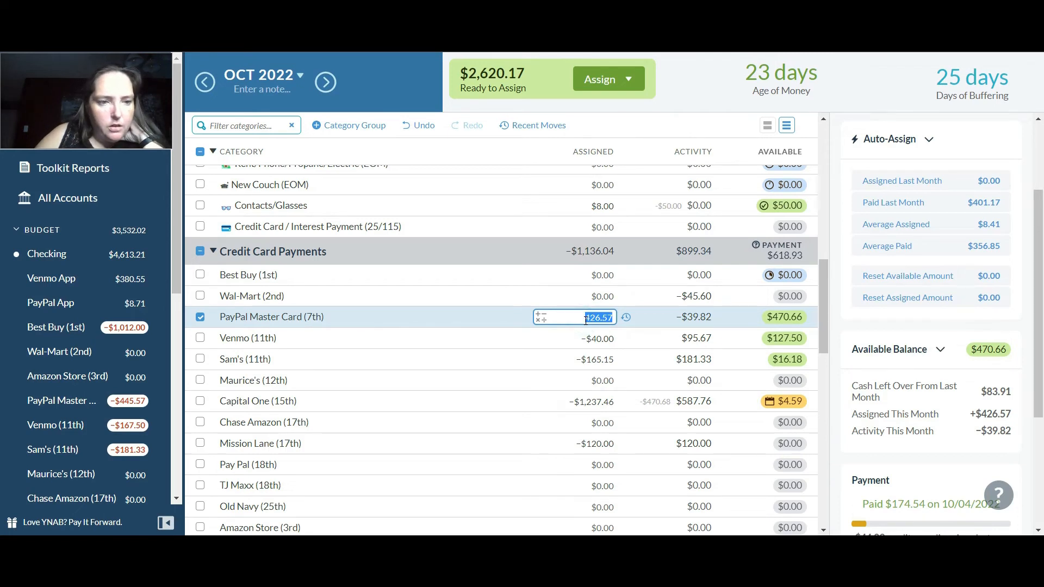
text(445.57)
key(Return)
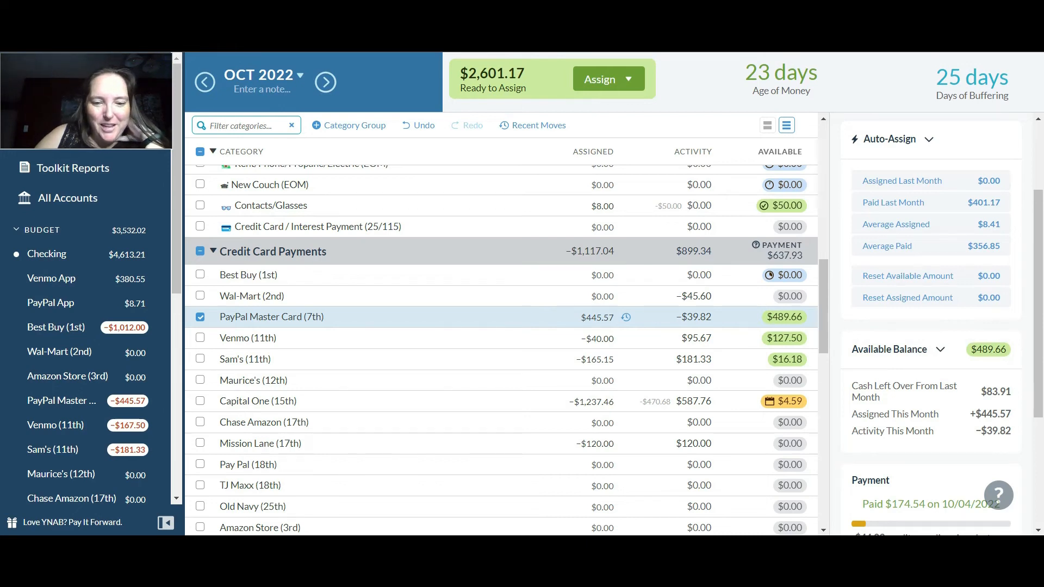
Switch to Calculator and subtract 445.57 from 489.66 to work out the PayPal Master Card overassignment
key(alt+Tab)
key(BackSpace)
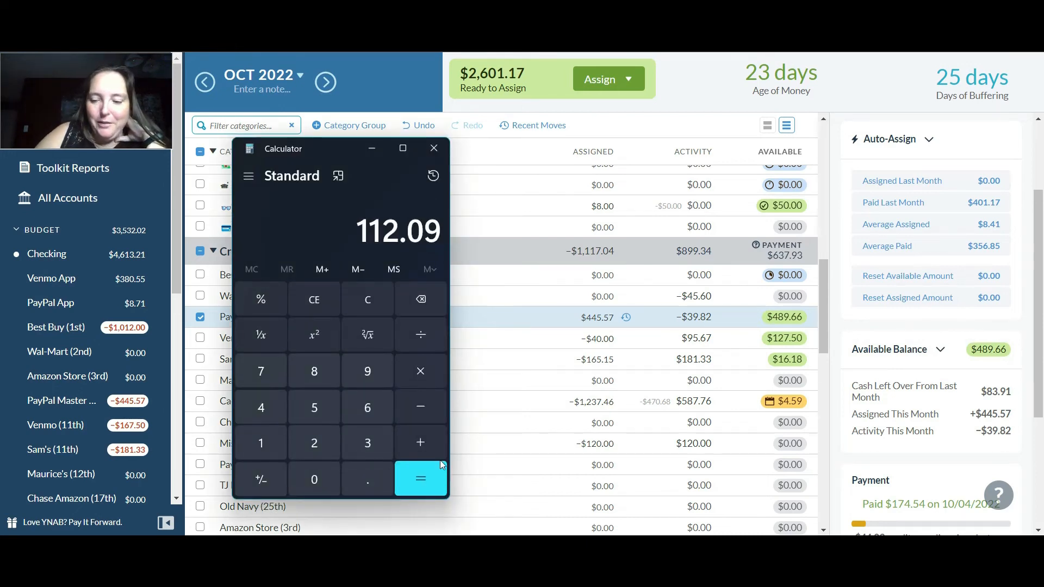
text(489.66)
key(minus)
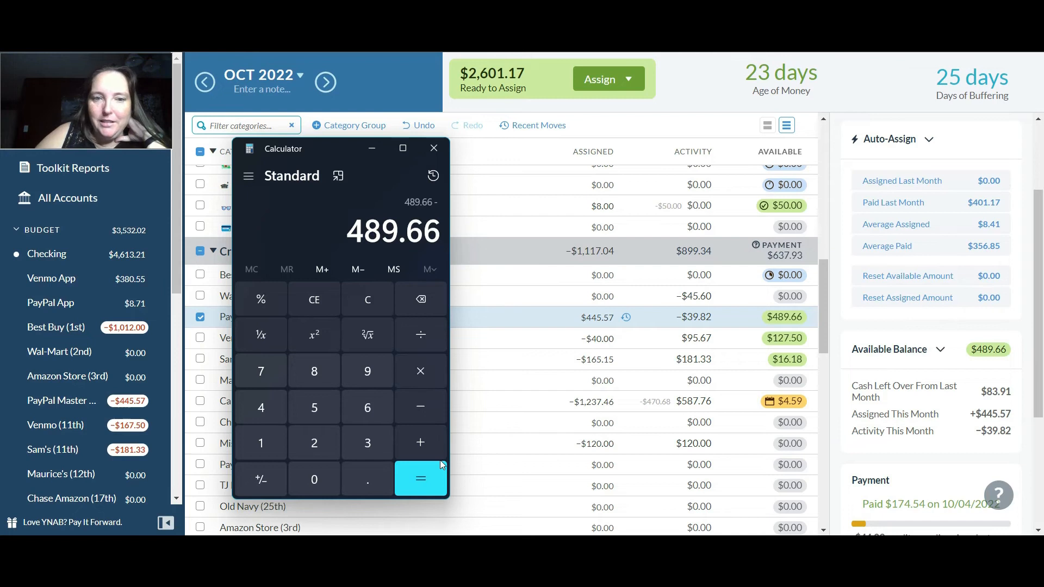
text(445.57)
key(Return)
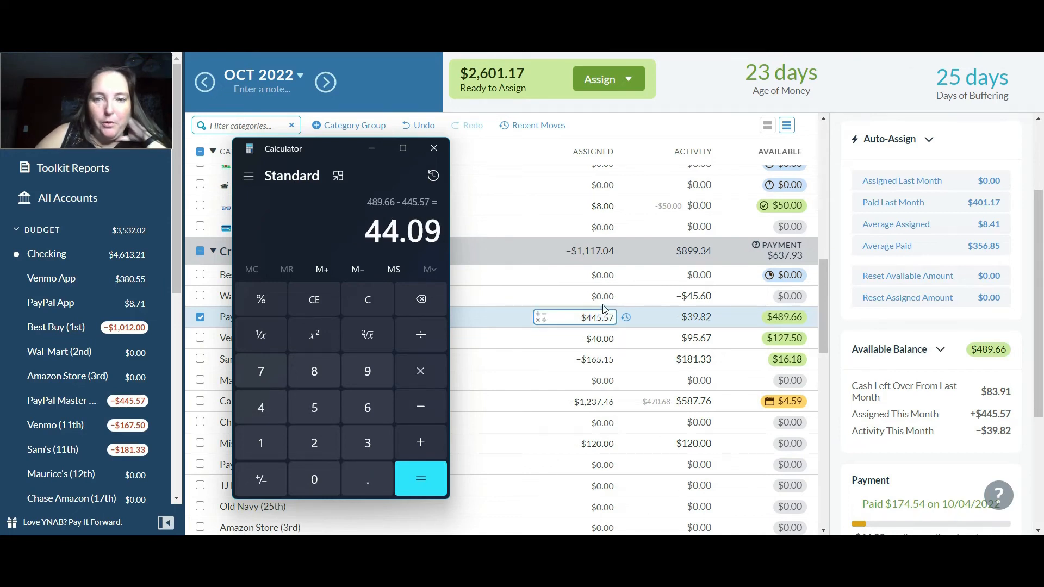
Return to the YNAB budget and subtract $44.09 from the amount assigned to PayPal Master Card (7th)
click(602, 332)
click(601, 318)
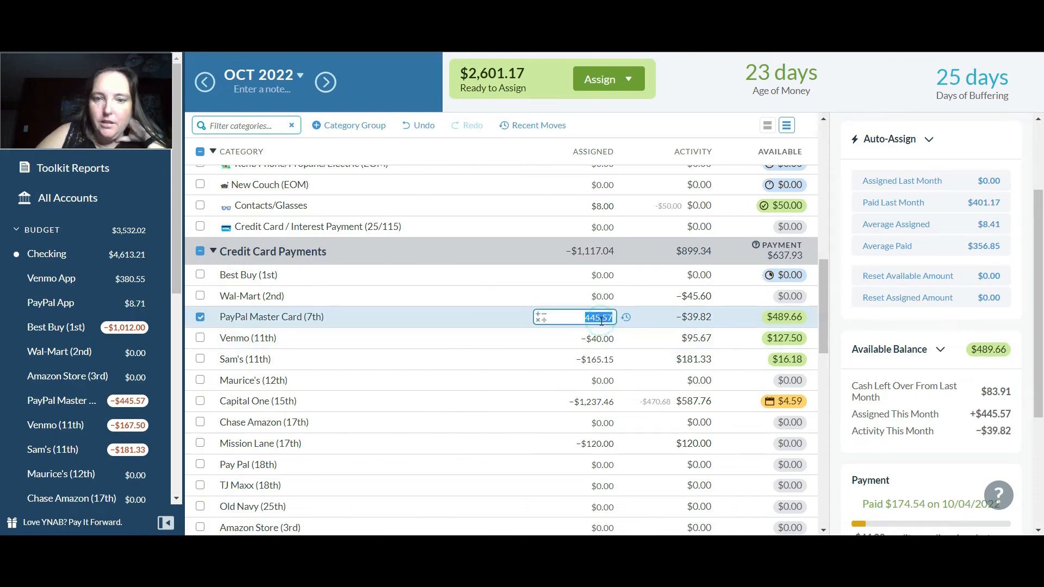
click(601, 321)
text(-44.09)
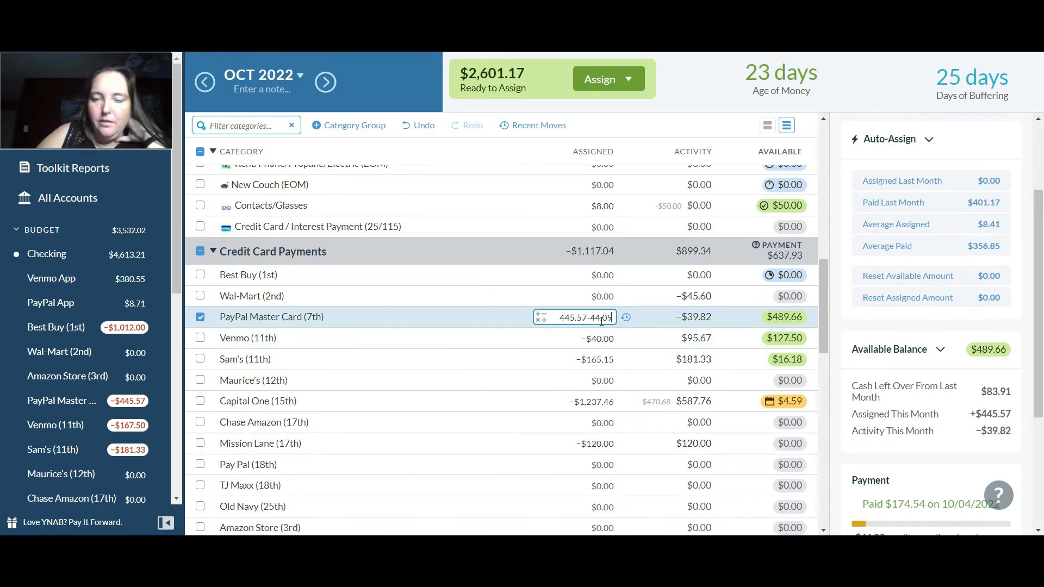
key(Return)
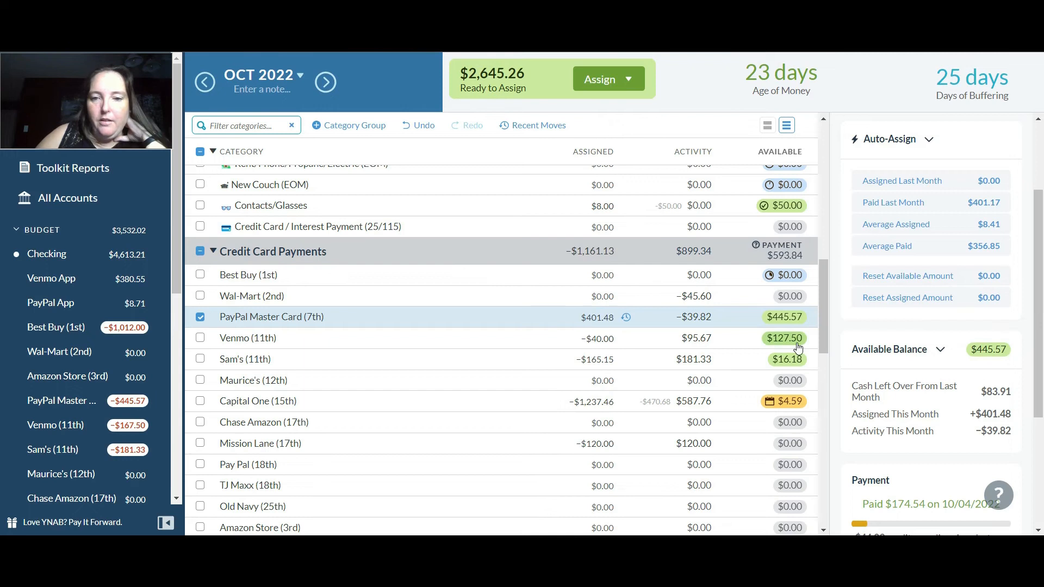
Set the amount assigned to Venmo (11th) in the Credit Card Payments group to $0
click(604, 340)
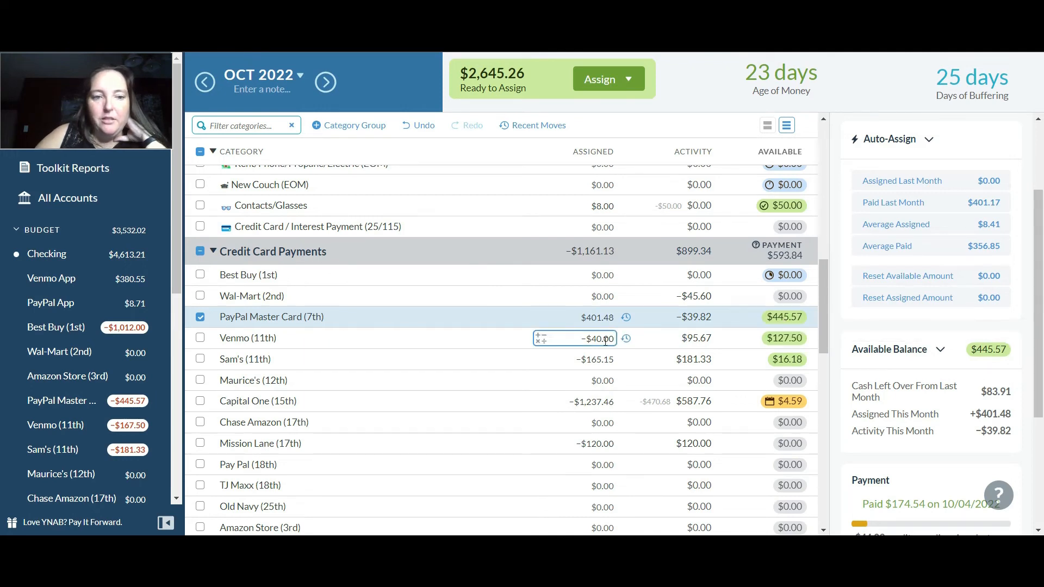
click(603, 340)
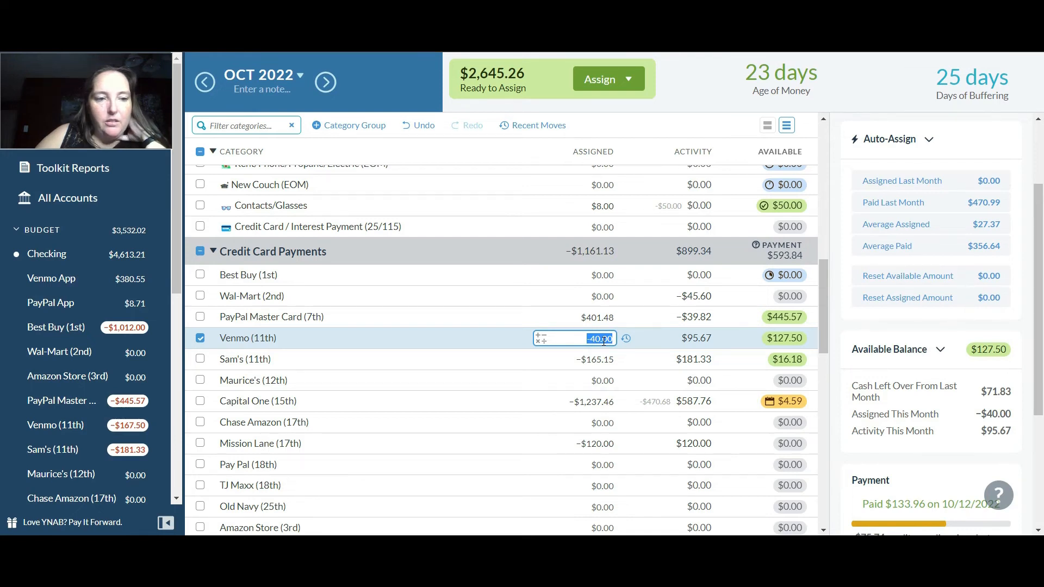
text(0)
key(Return)
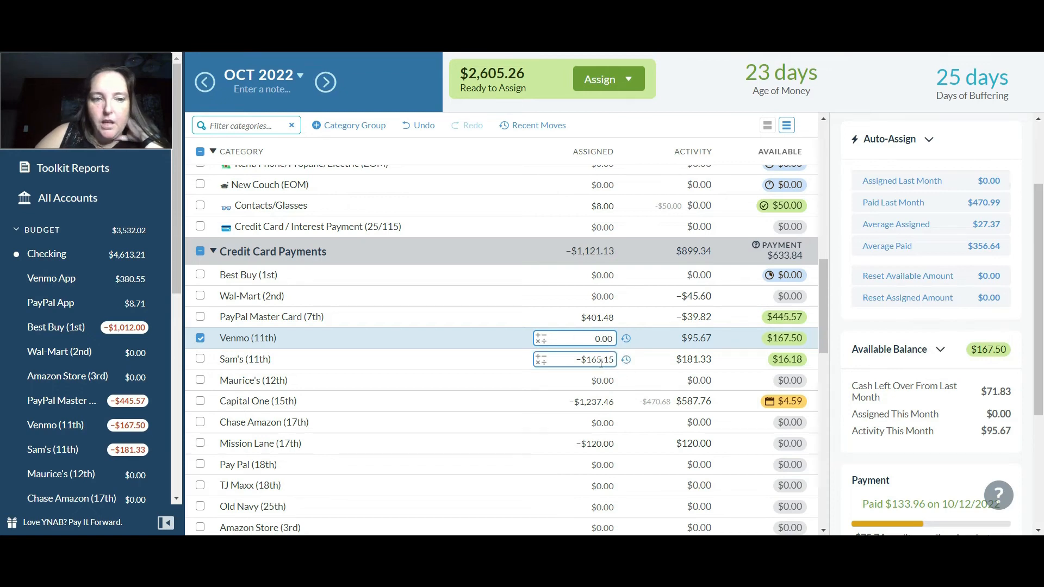
click(600, 359)
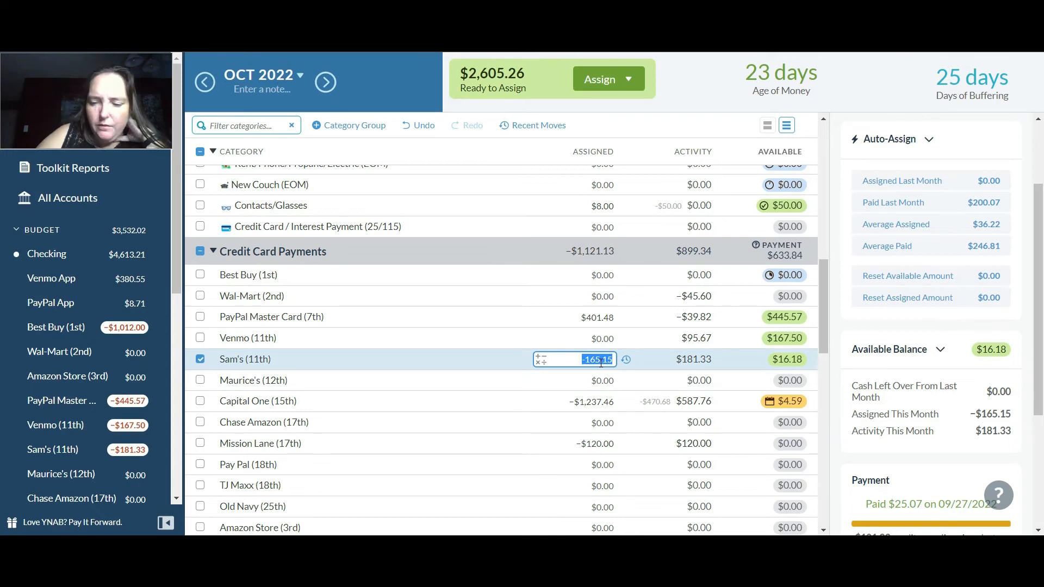
key(End)
text(+165.15)
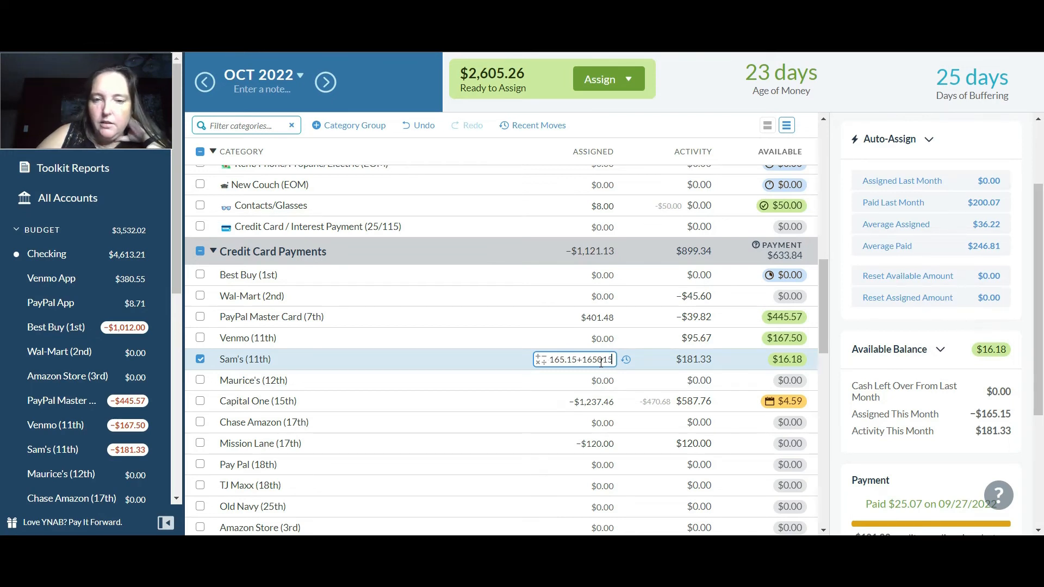
key(Return)
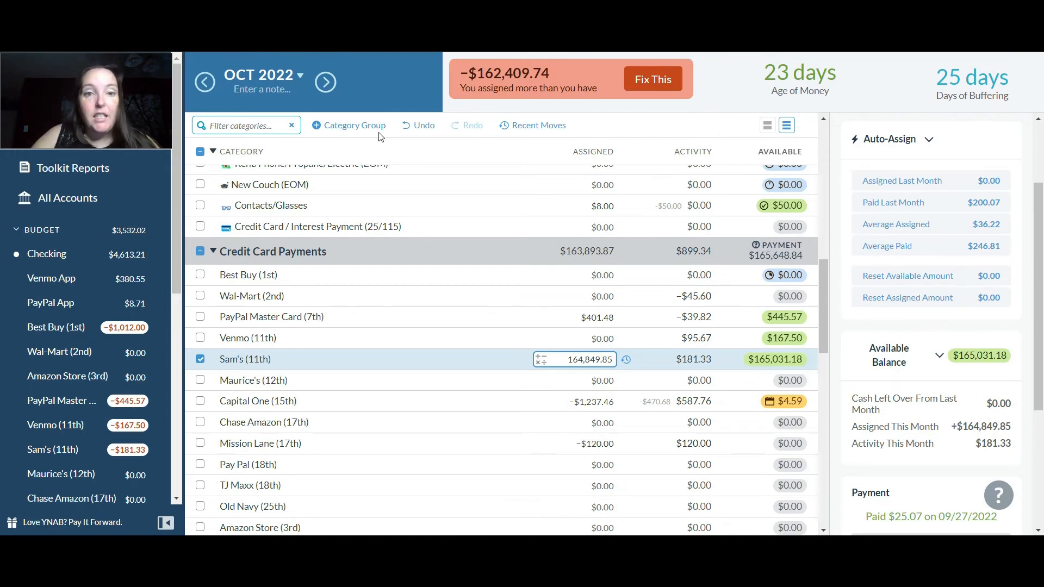
click(413, 126)
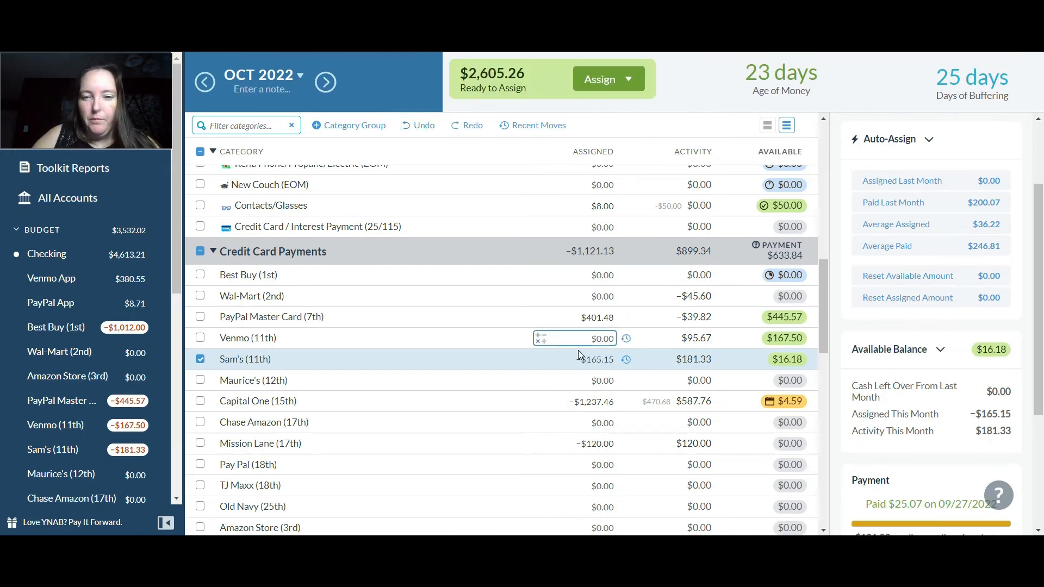
Add $165.15 to the amount assigned to Sam's (11th) in the Credit Card Payments group, bringing it to $0
click(587, 361)
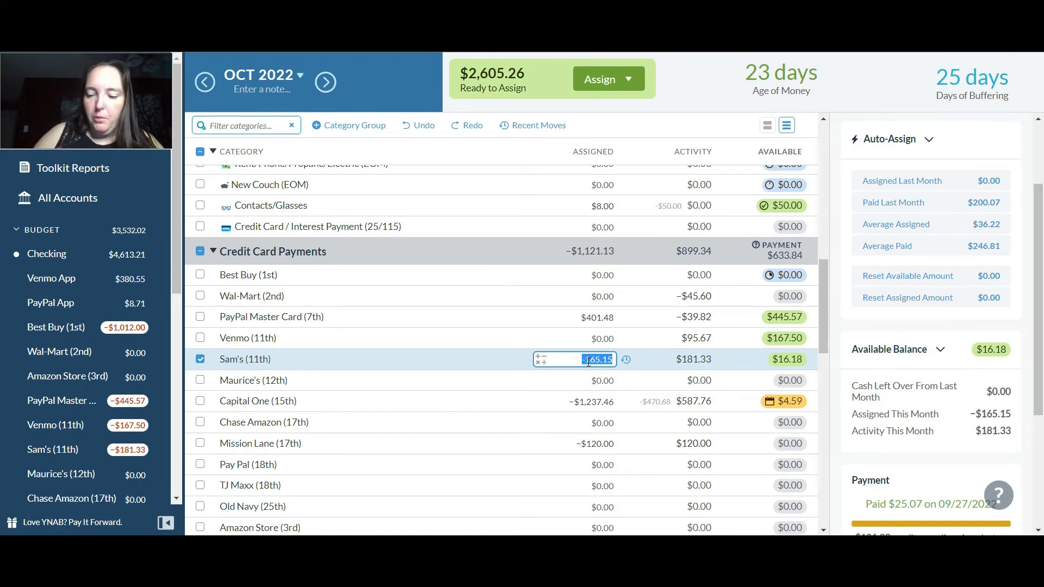
key(Right)
text(+165.15)
key(Return)
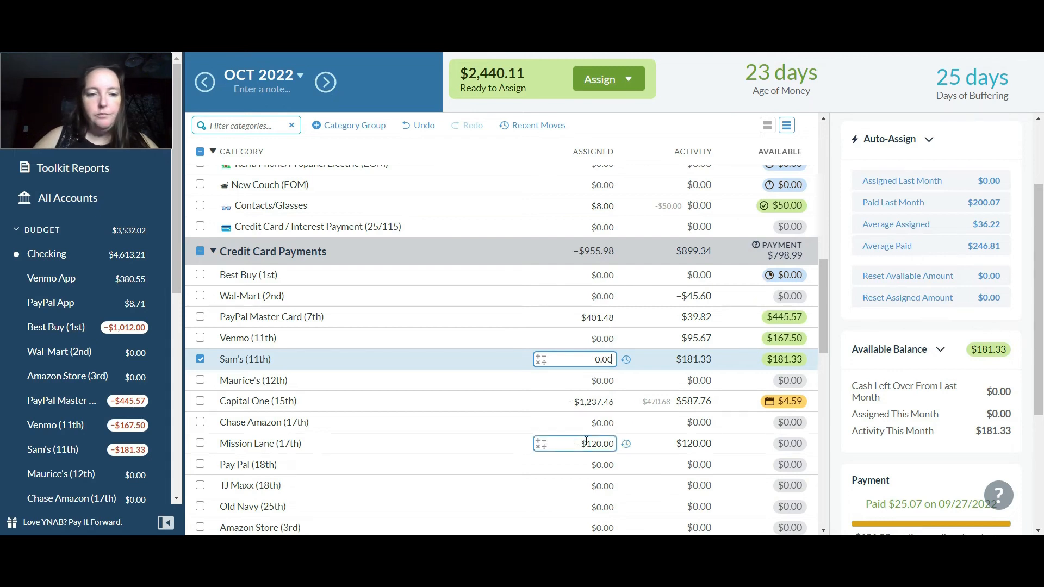
Add $1,237.46 to the amount assigned to Capital One (15th), bringing it to $0, and compare its available amount with the account balance
click(600, 402)
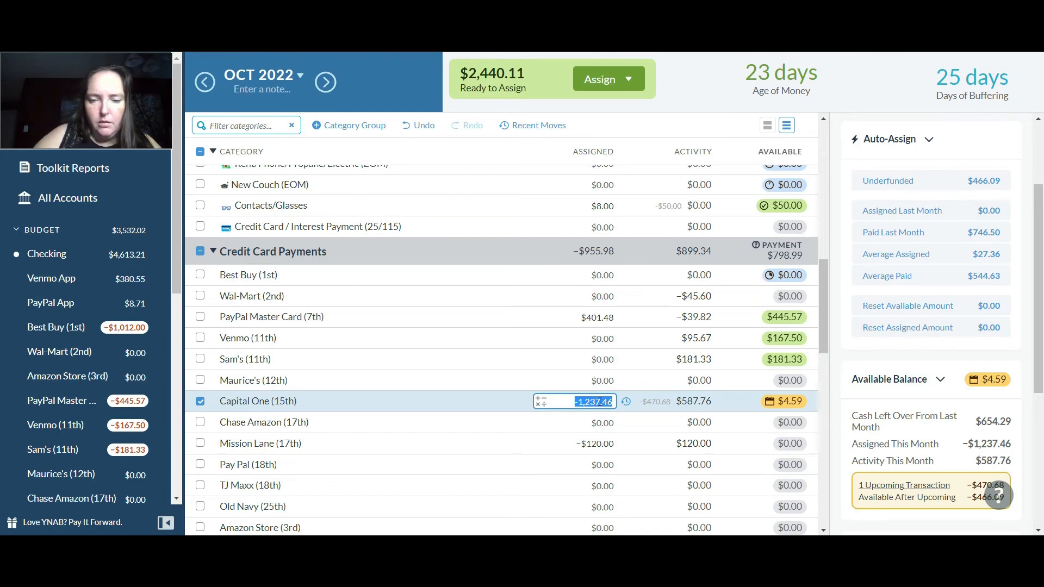
text(+1237)
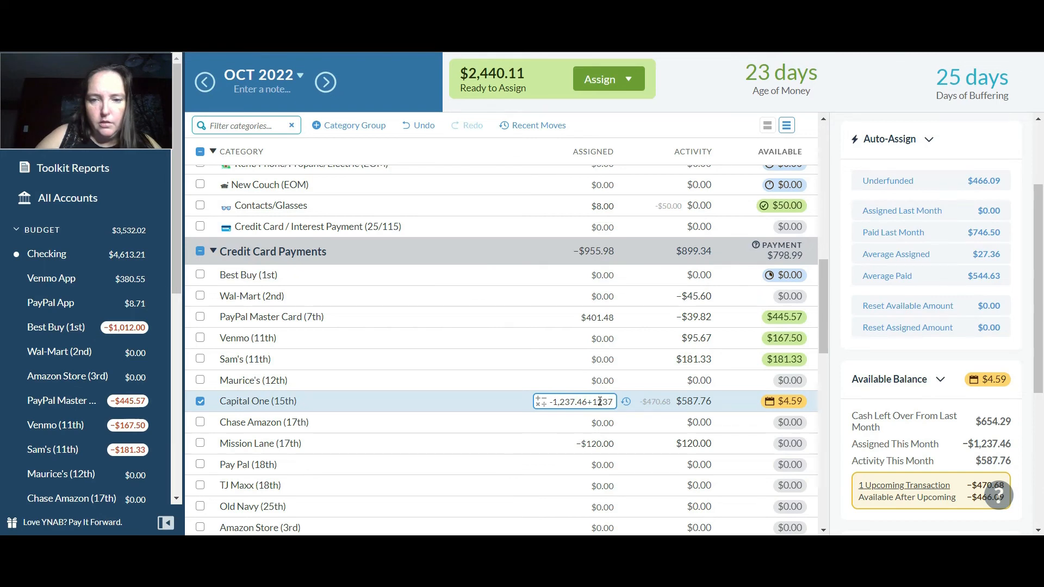
text(.46)
key(Return)
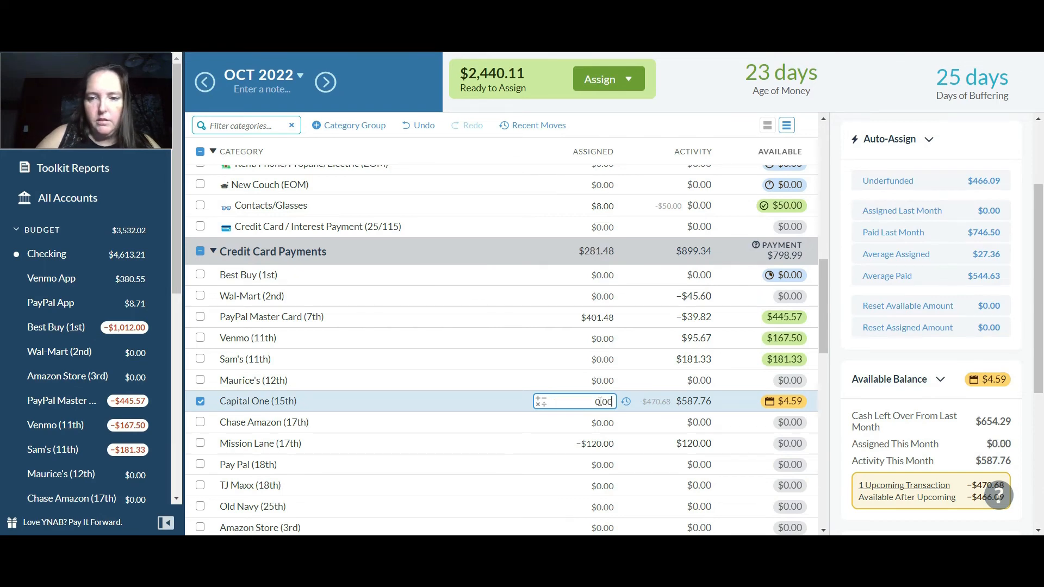
mouse_move(784, 402)
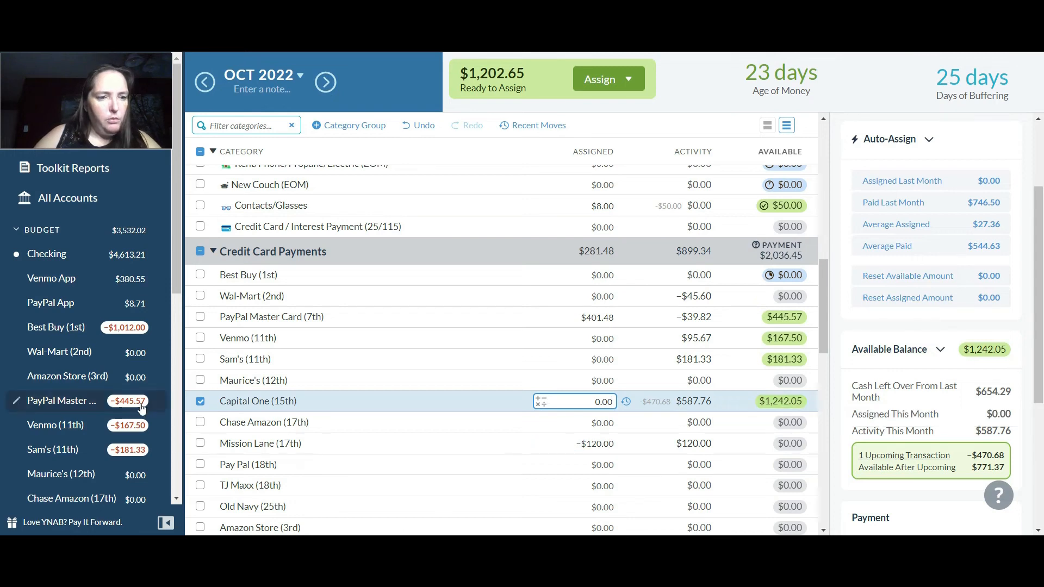
drag(179, 279, 179, 324)
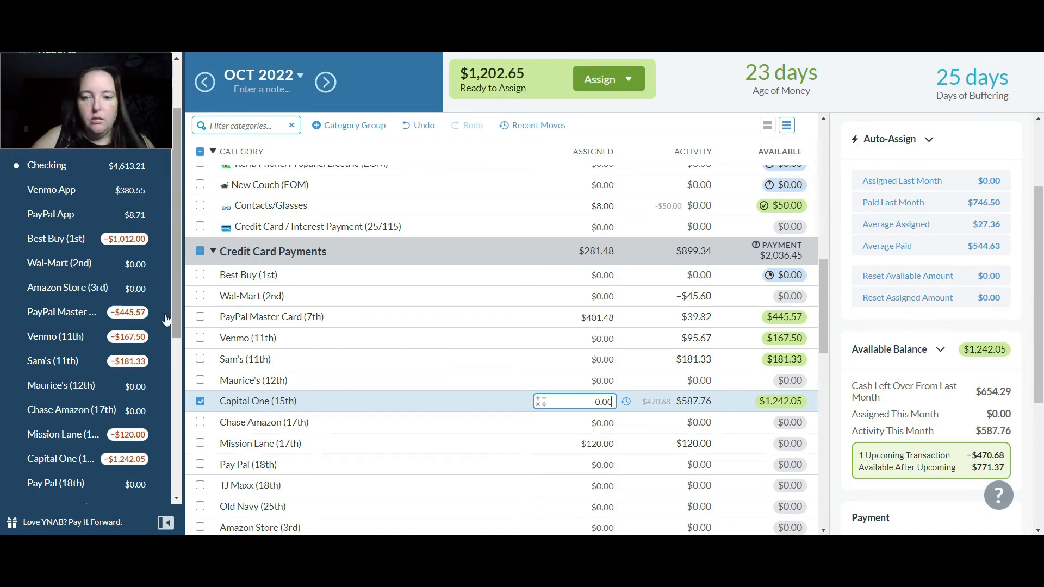
click(199, 402)
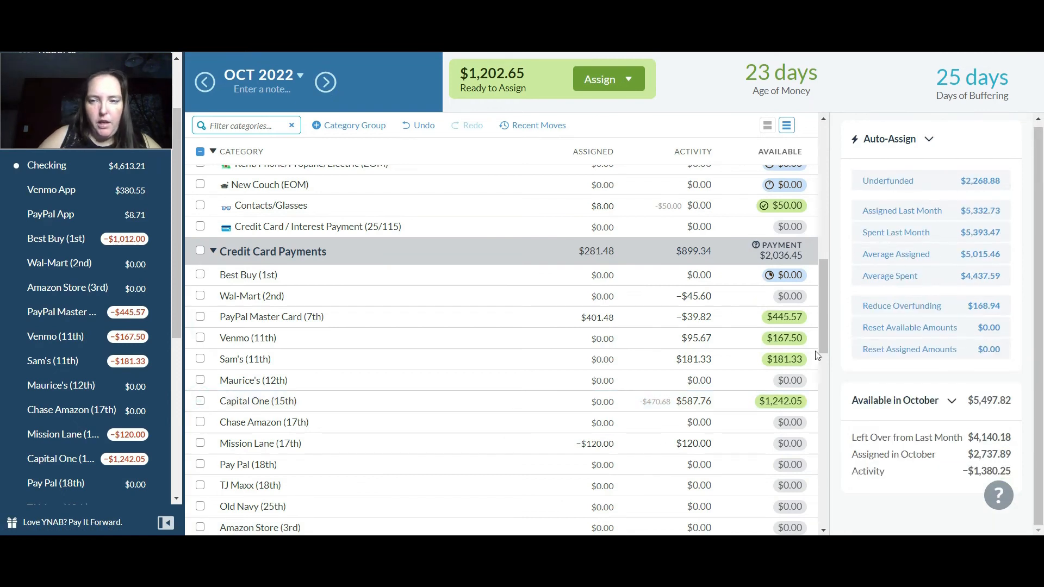
Add $120 to the amount assigned to Mission Lane (17th), bringing it to $0, and deselect the category
drag(824, 337, 824, 366)
click(600, 318)
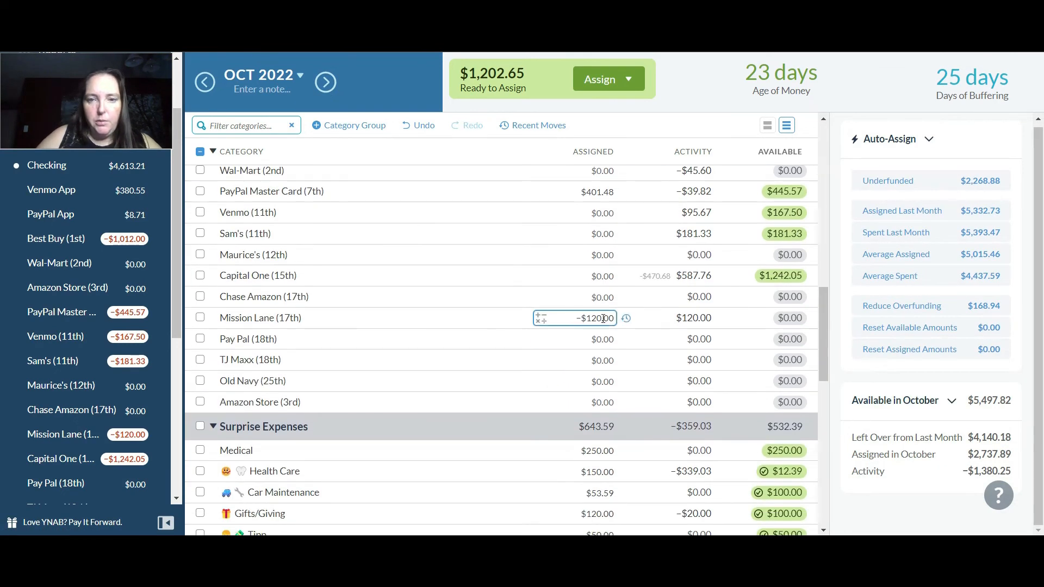
text(+120)
key(Return)
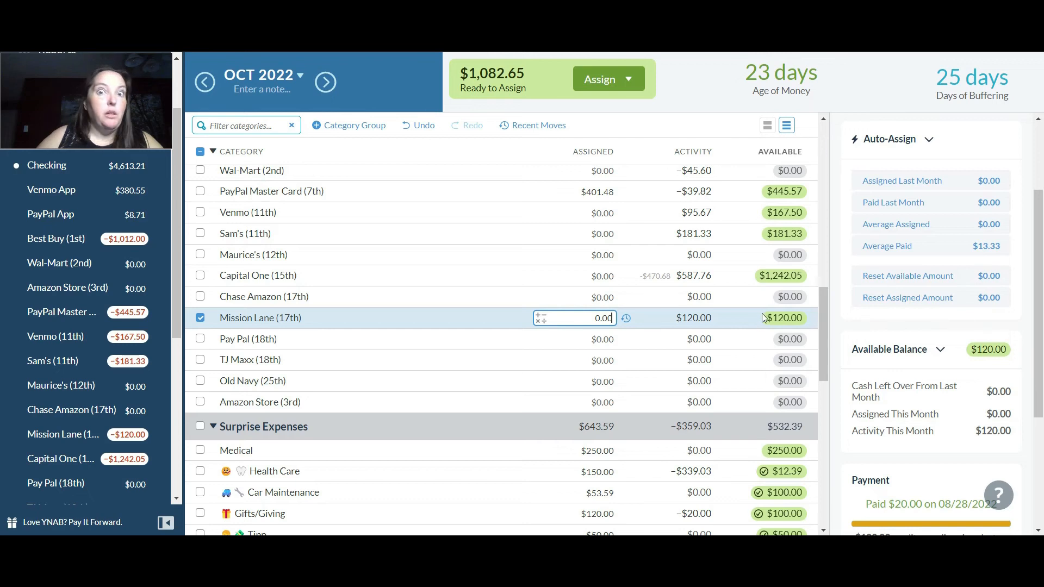
drag(823, 309, 822, 311)
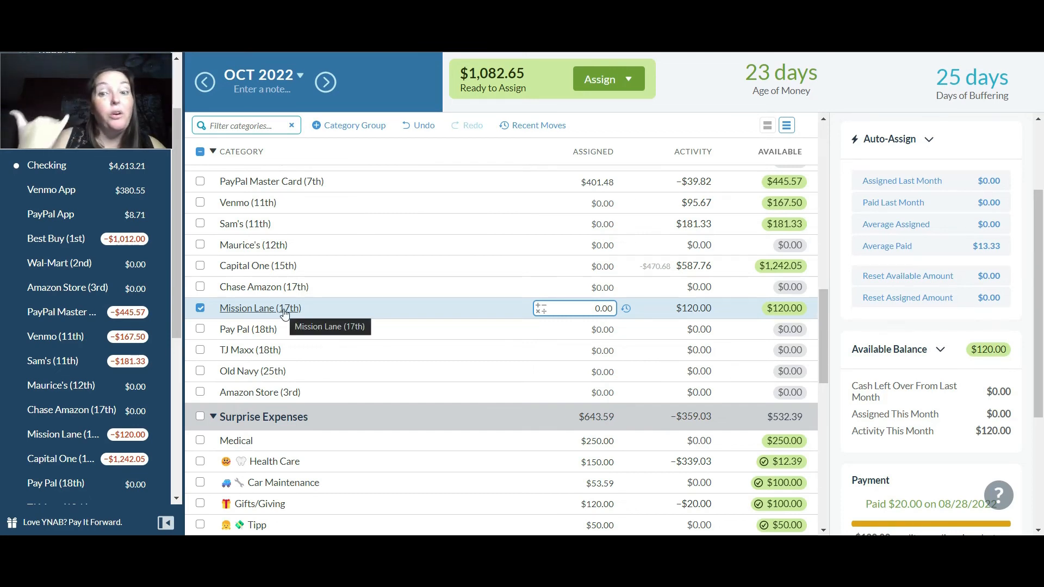
click(200, 307)
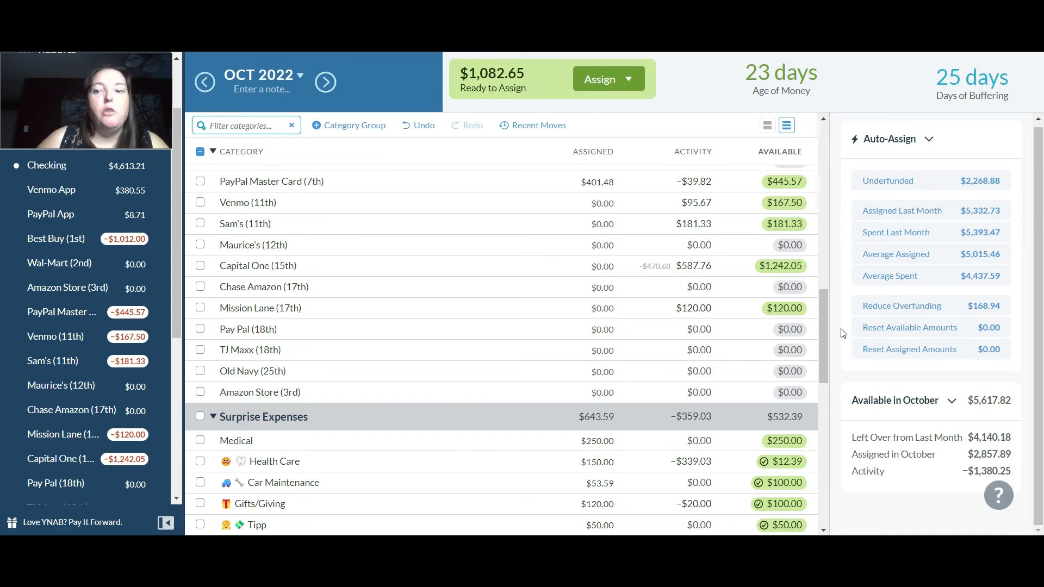
drag(823, 325, 823, 397)
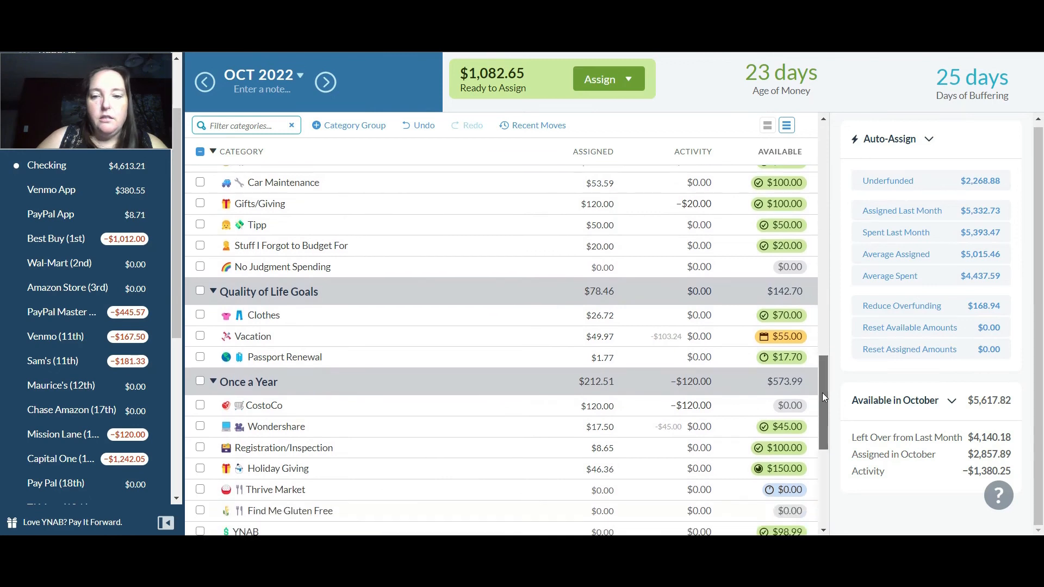
click(740, 337)
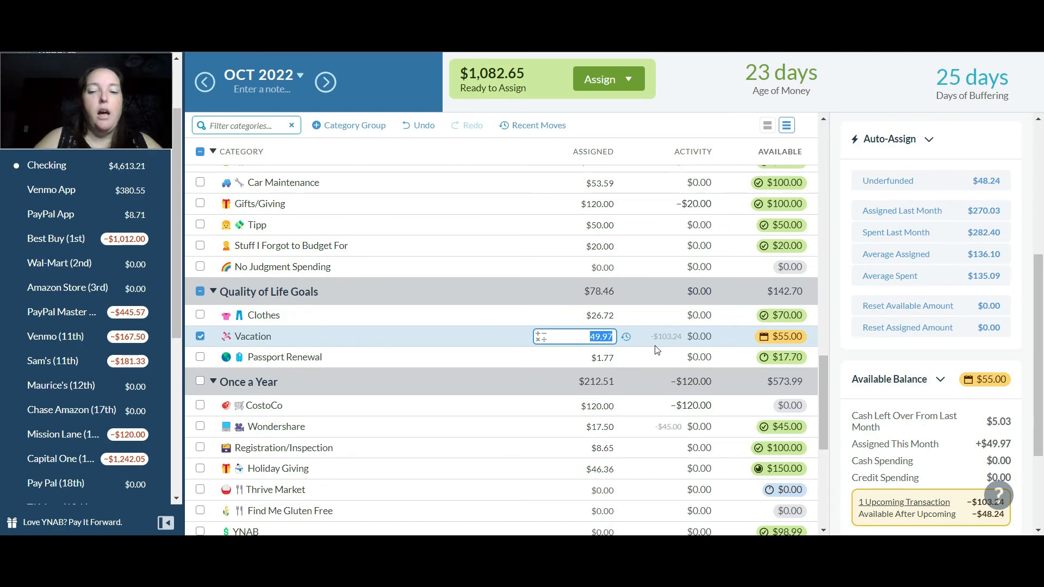
click(394, 354)
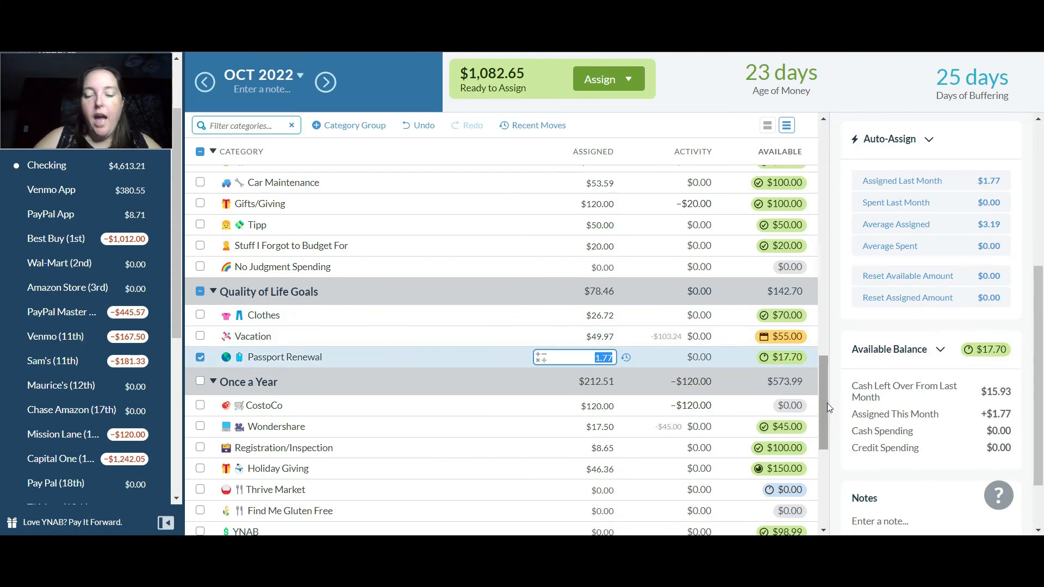
Assign the remaining $1,082.65 to Week 4 in the Weekly Breakdown group
drag(823, 392, 818, 481)
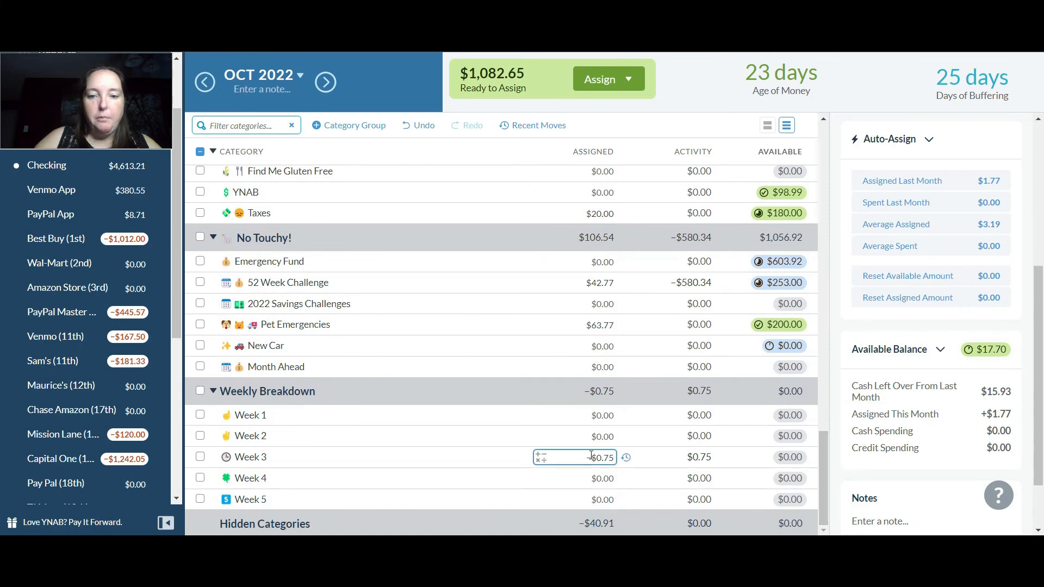
click(607, 478)
text(+)
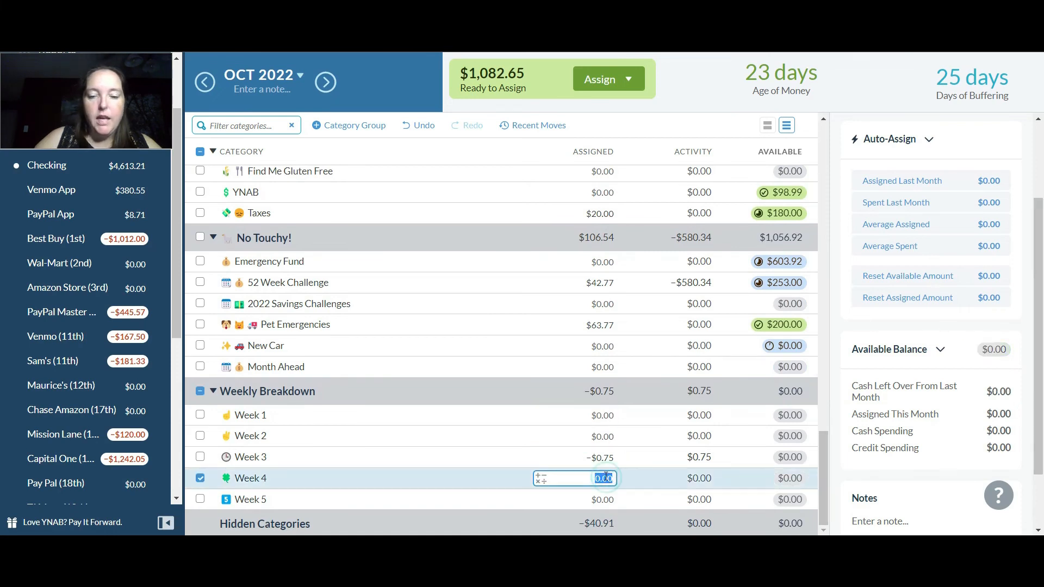
text(1082)
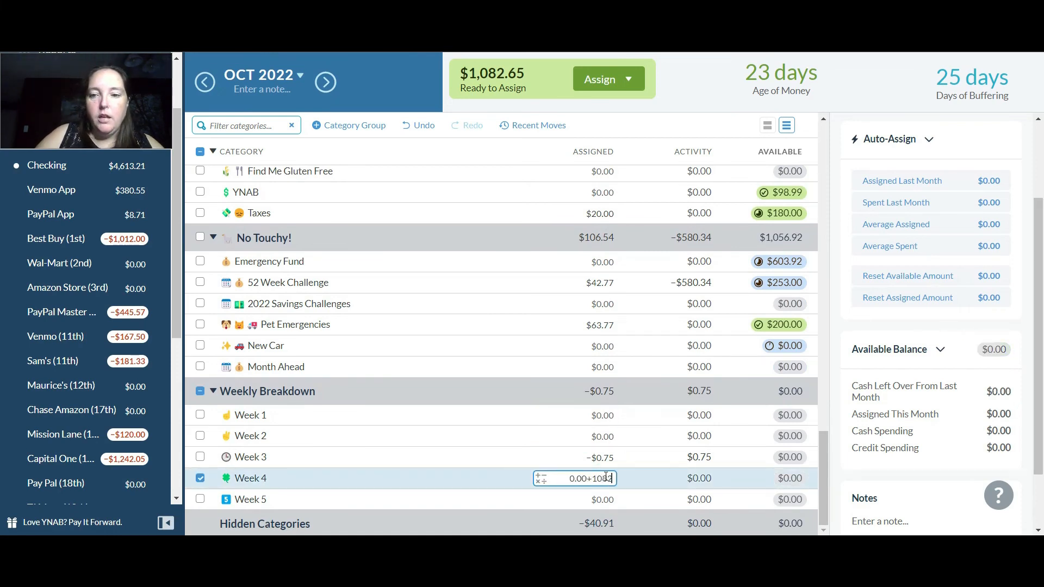
text(.65)
key(Return)
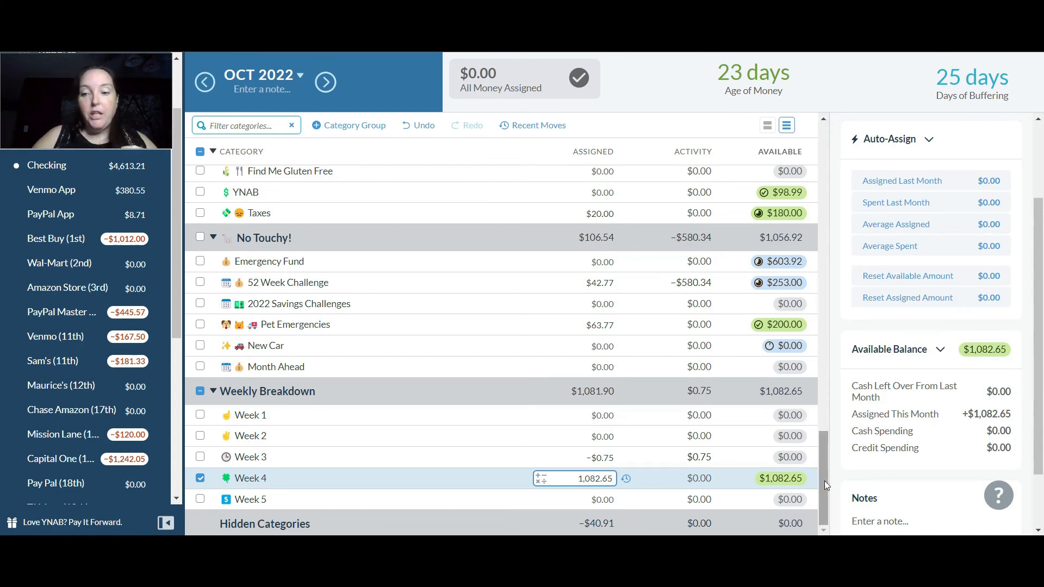
drag(823, 480, 813, 162)
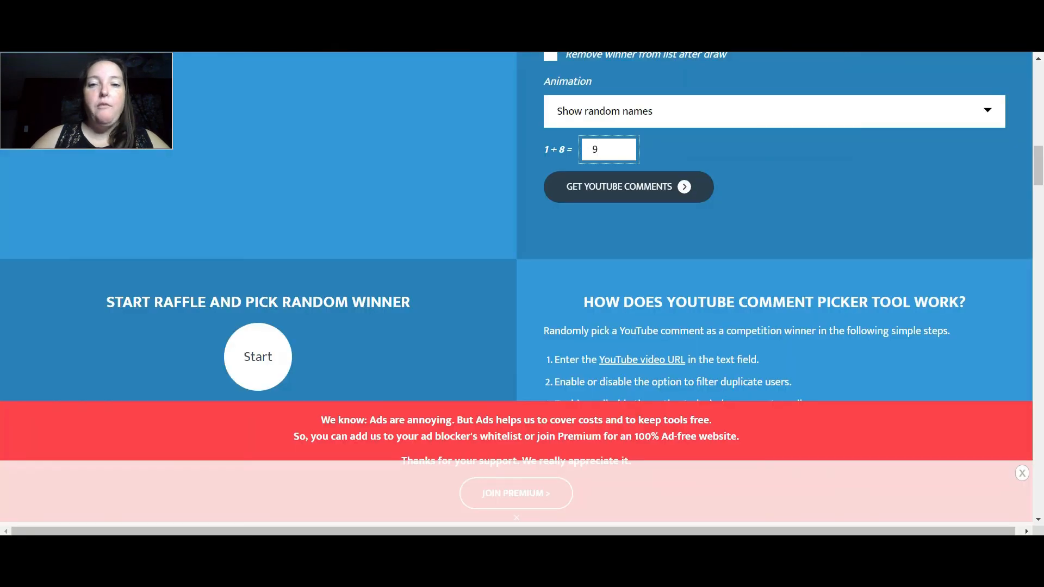
Switch to the YouTube Comment Picker page, get the comments filtered by #thankful, and run the raffle to draw a random winner
click(667, 194)
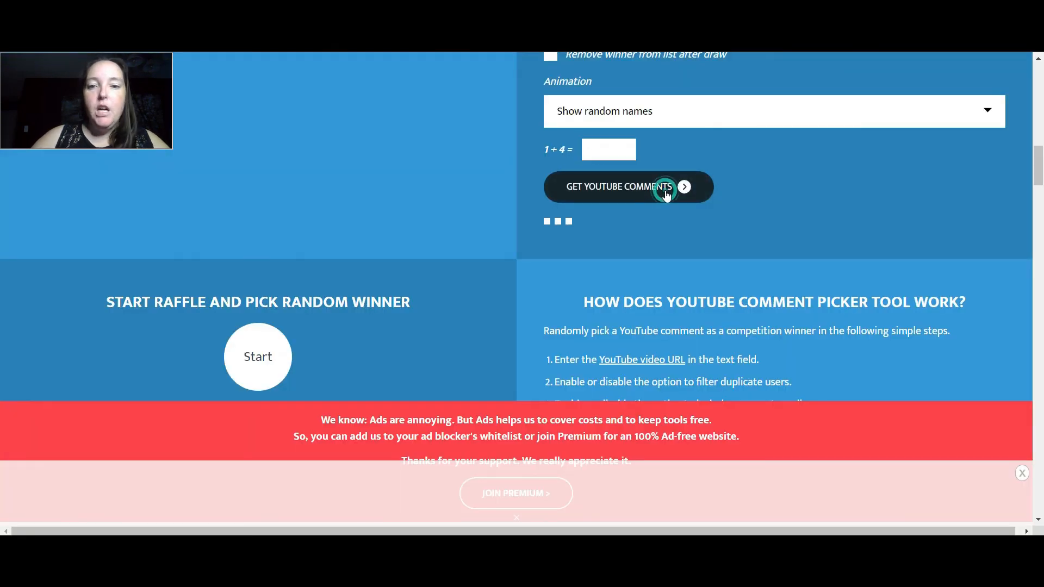
drag(1032, 173, 1042, 149)
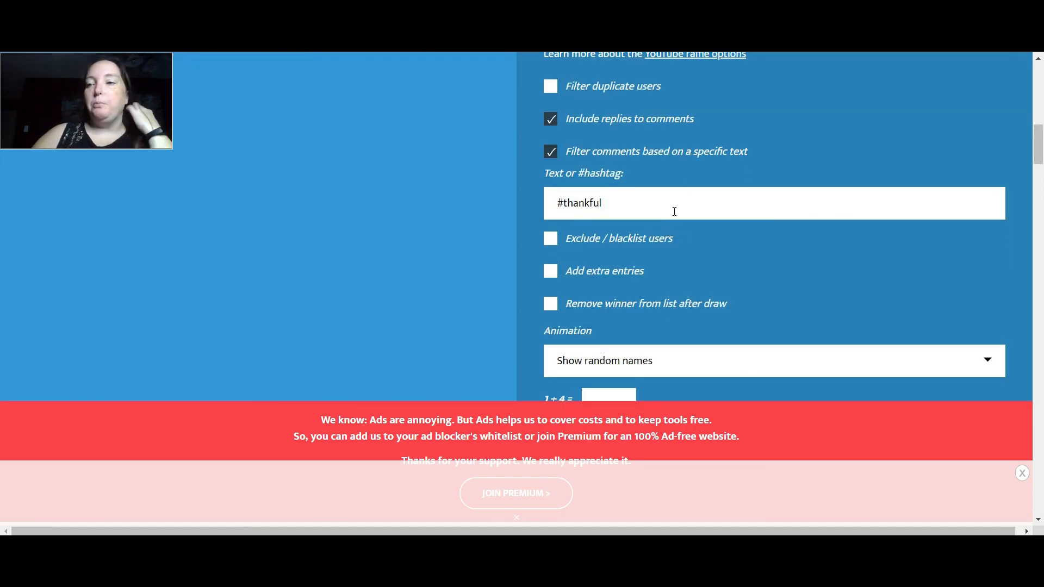
drag(1041, 143, 1042, 175)
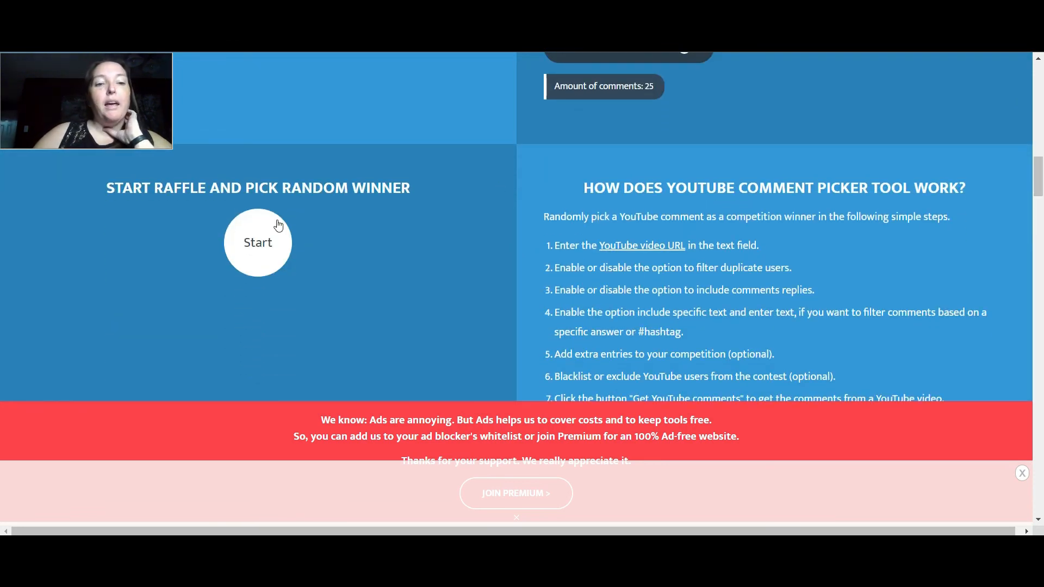
click(269, 247)
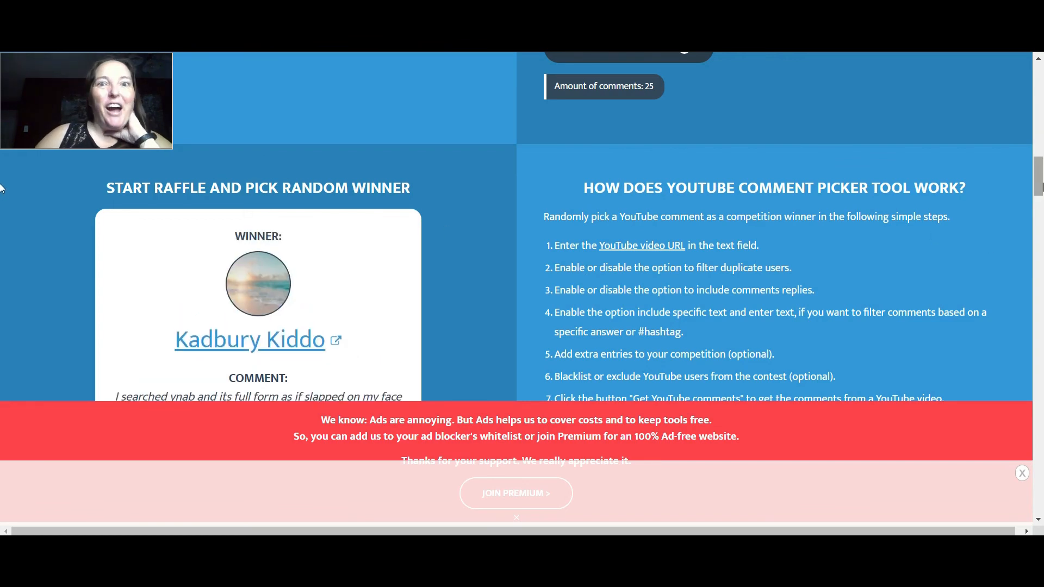
drag(1042, 176, 1042, 184)
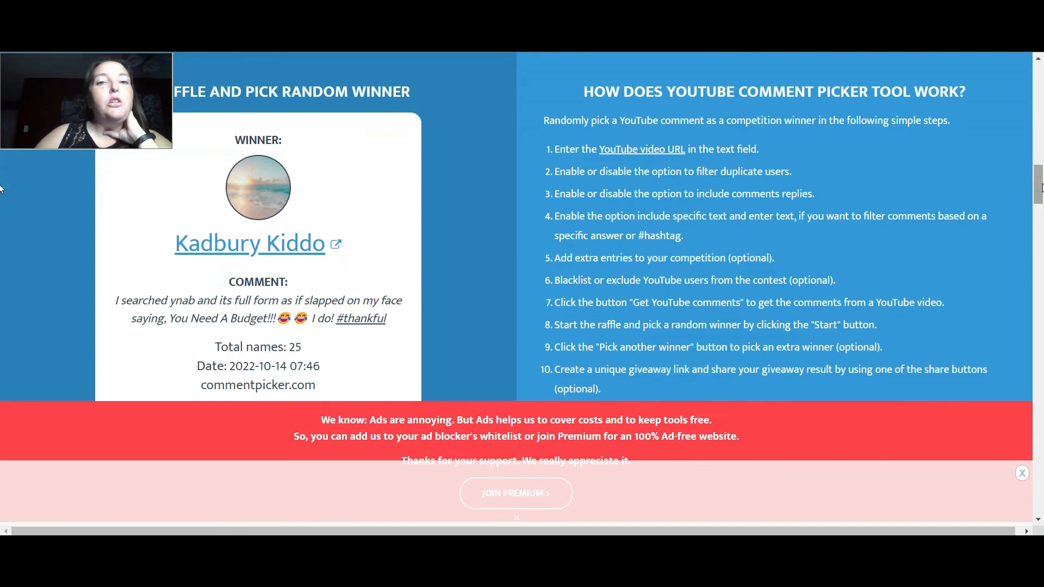